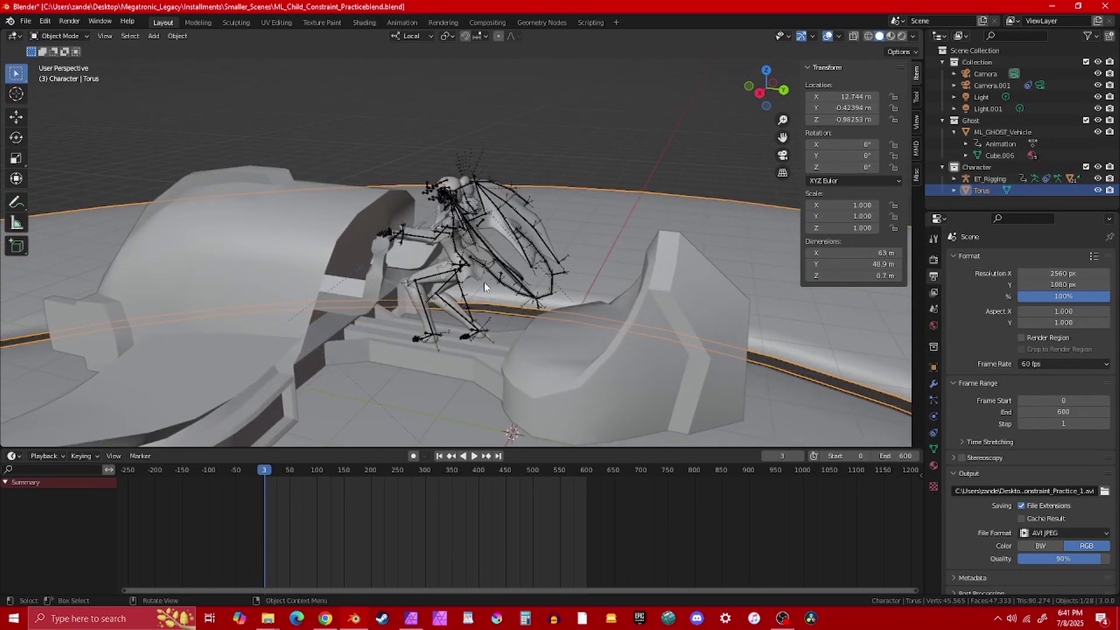
- Inspect the object constraints of the Torus and of the ET_Rigging character armature
middle_click_drag(471, 289, 474, 303)
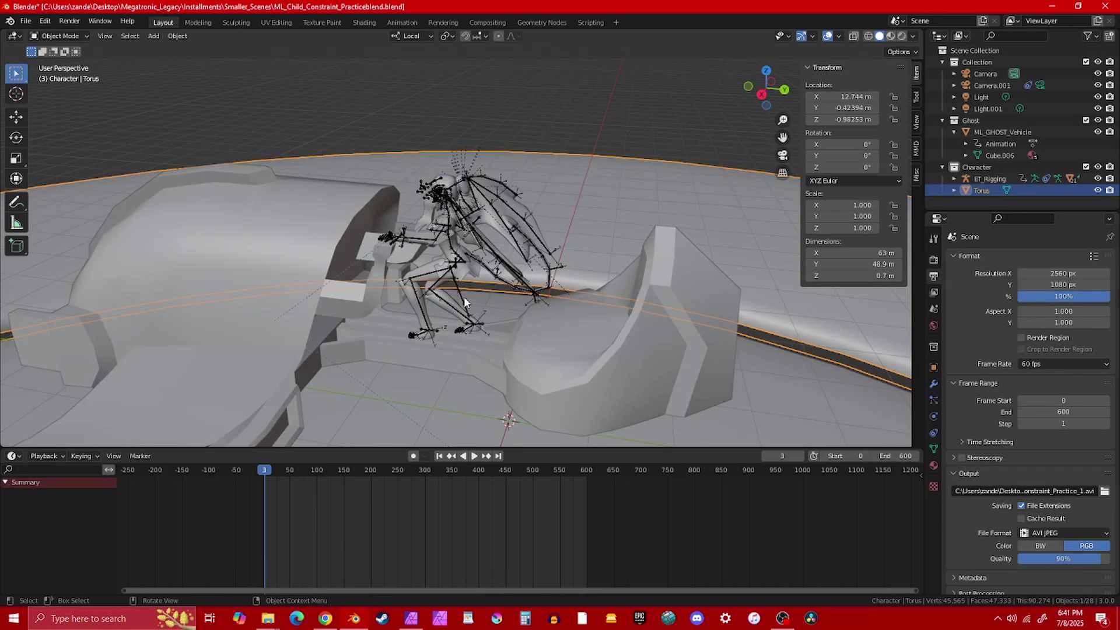
middle_click_drag(492, 299, 600, 270)
left_click(933, 382)
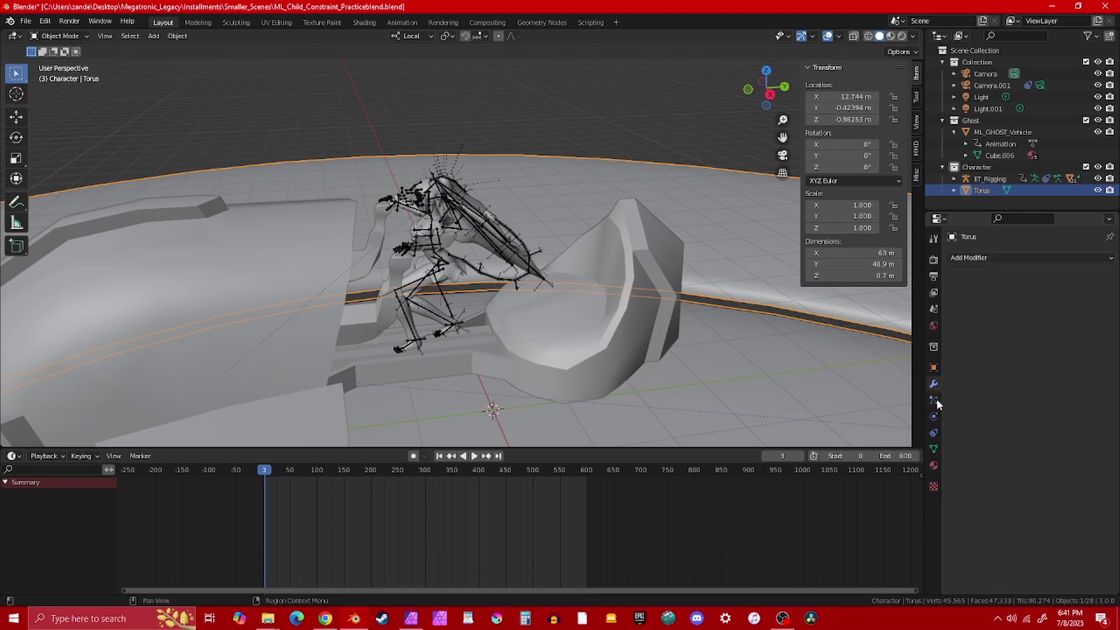
left_click(933, 433)
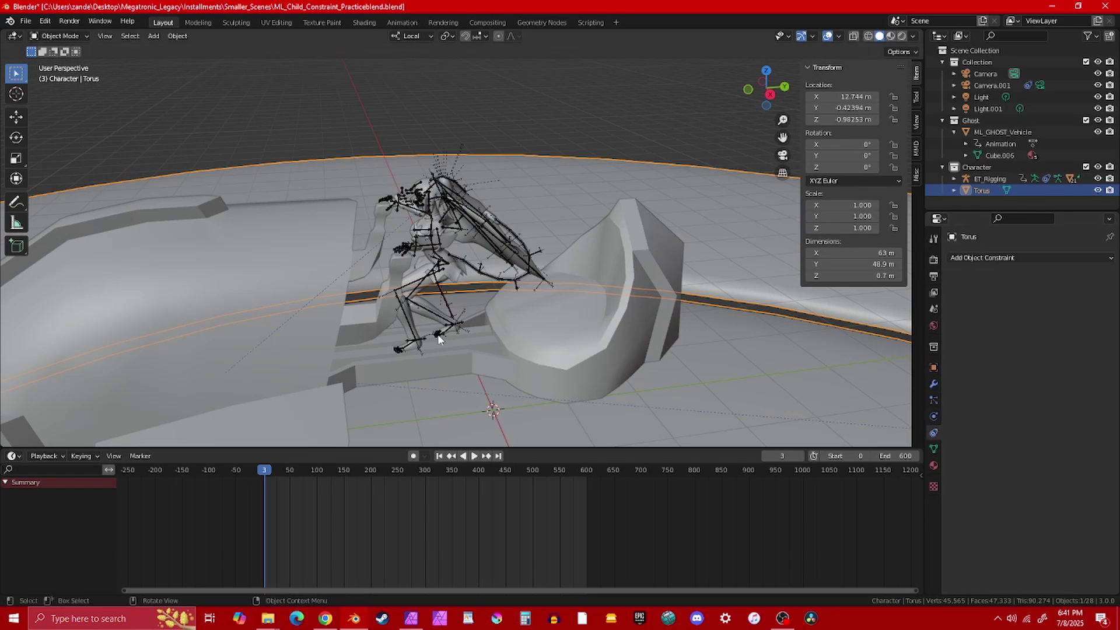
left_click(440, 260)
middle_click_drag(570, 345, 653, 343)
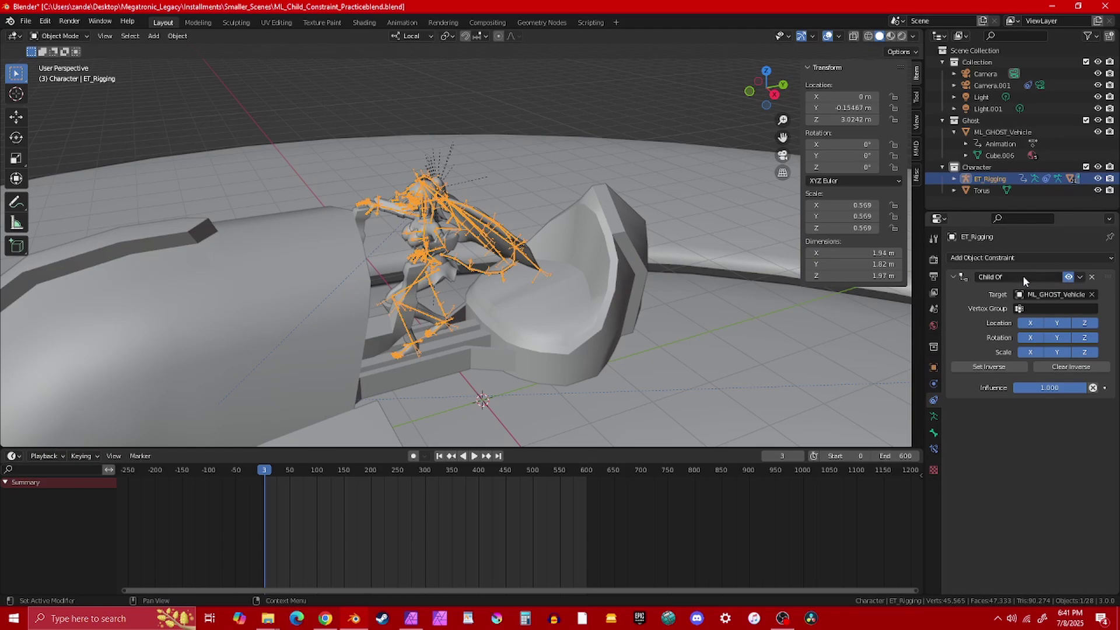
middle_click_drag(412, 300, 451, 330)
- Select ML_GHOST_Vehicle and examine the full range of its keyframes in the timeline
left_click(552, 285)
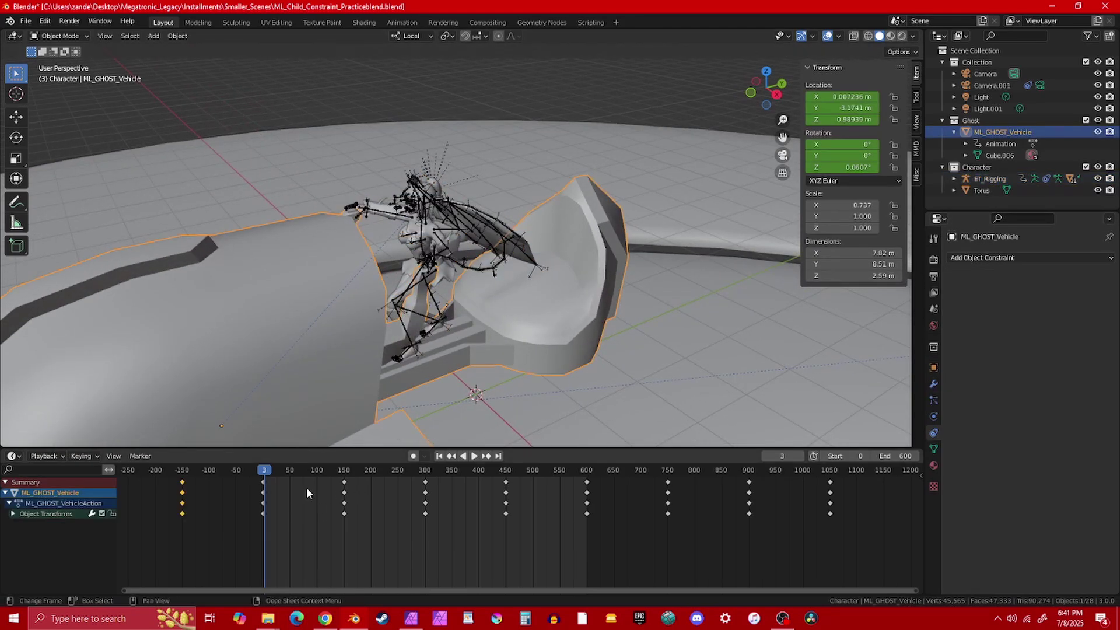
scroll(440, 553, "down", 2)
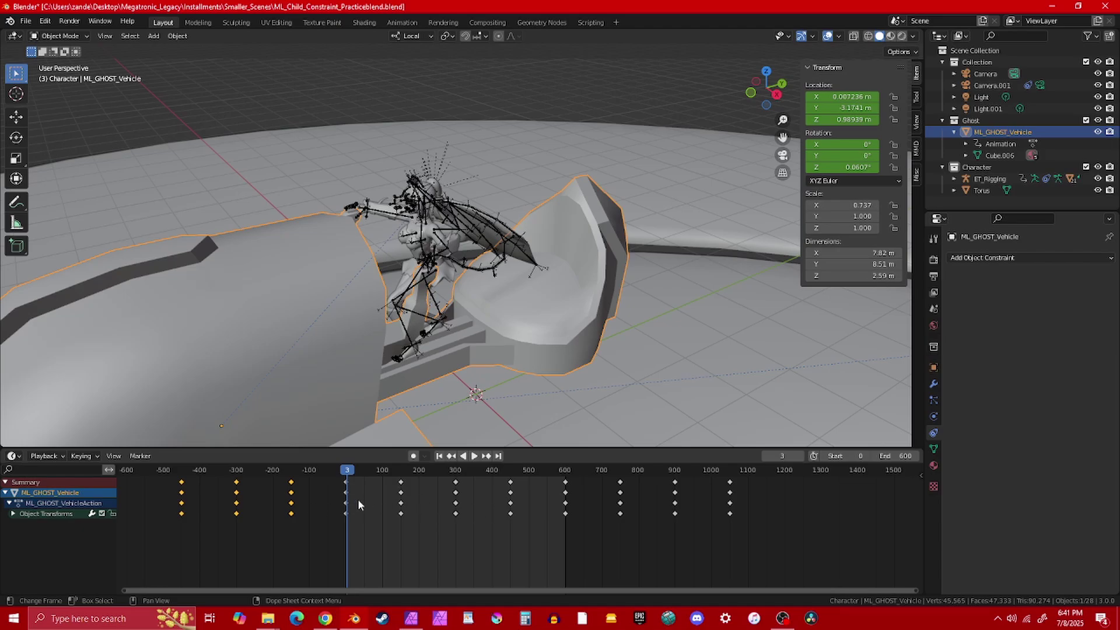
middle_click_drag(460, 327, 488, 252)
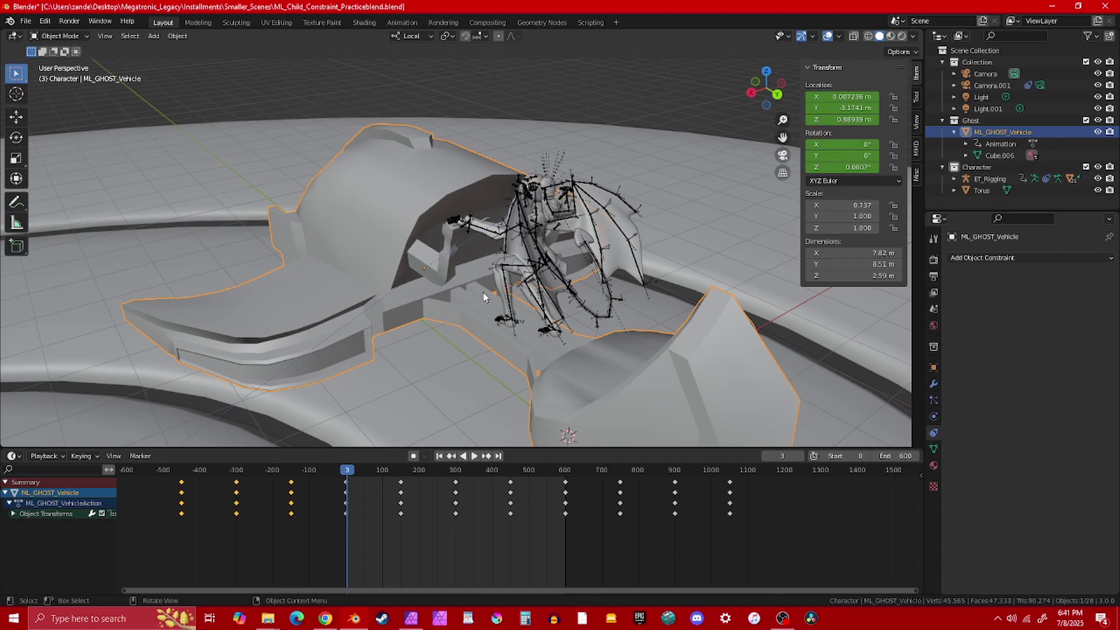
- Remove the Child Of constraint from the ET_Rigging armature
middle_click_drag(520, 327, 508, 268)
left_click(508, 267)
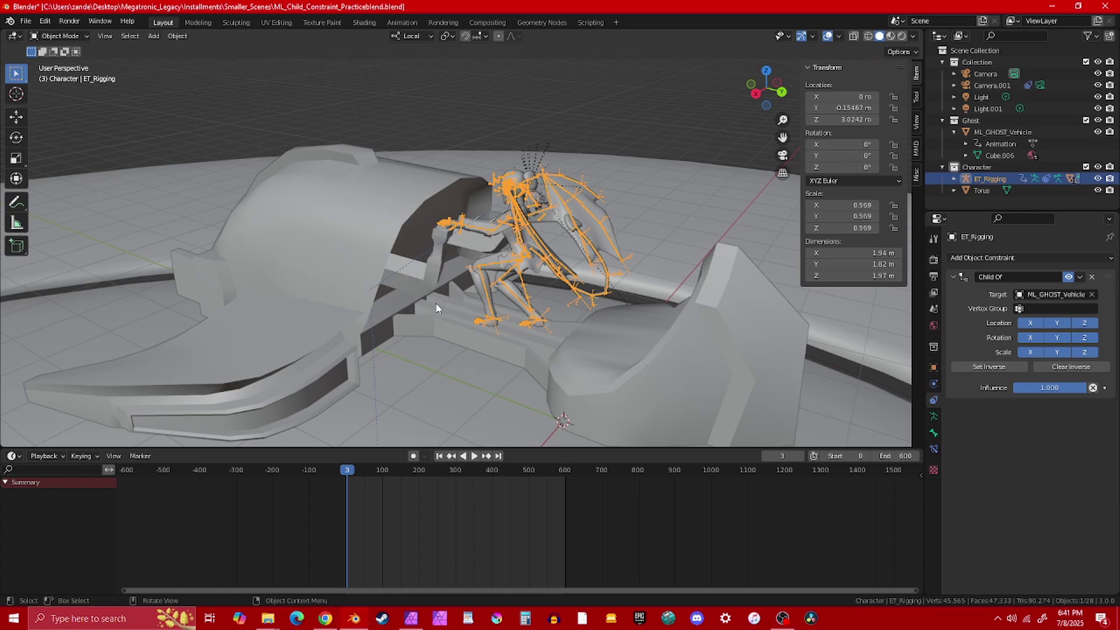
middle_click_drag(460, 322, 469, 329)
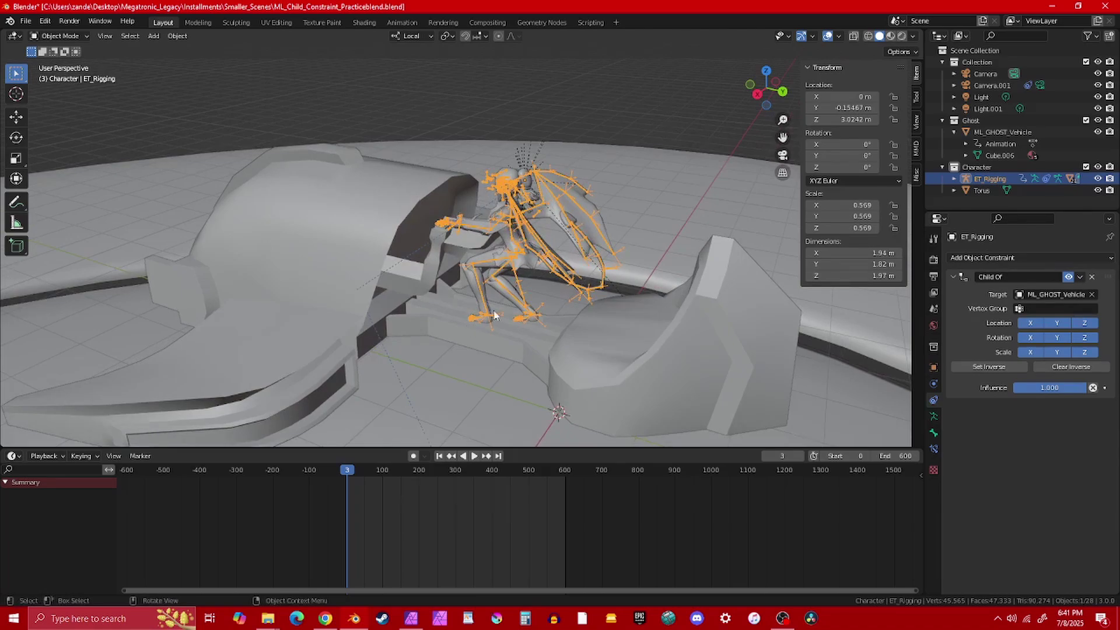
left_click(1092, 278)
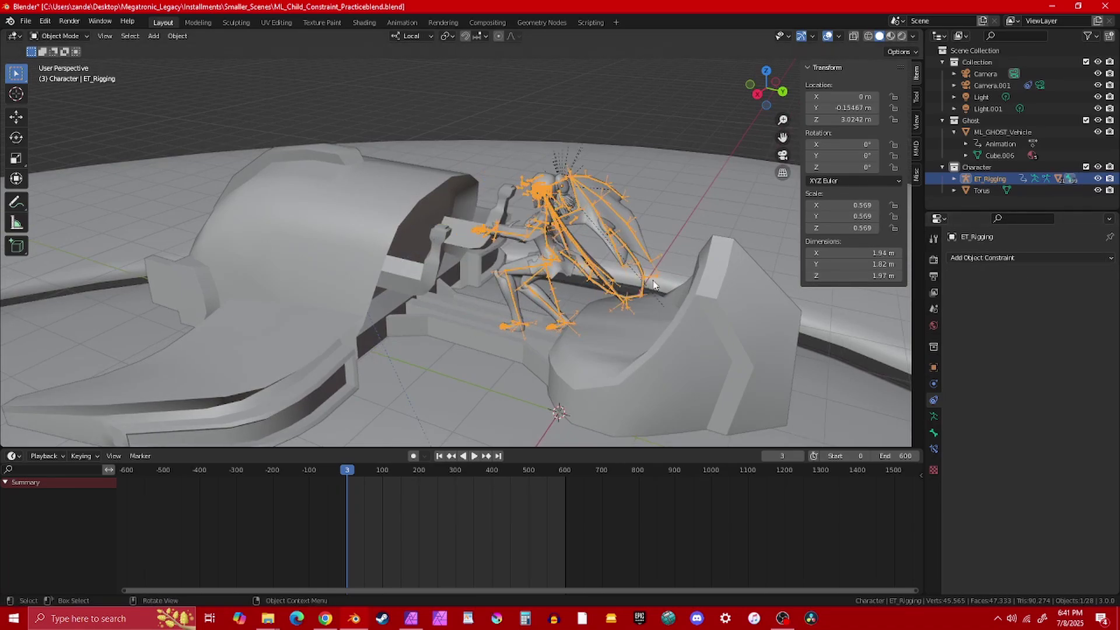
- Parent the ET_Rigging armature to ML_GHOST_Vehicle as an object
left_click(446, 302, "shift")
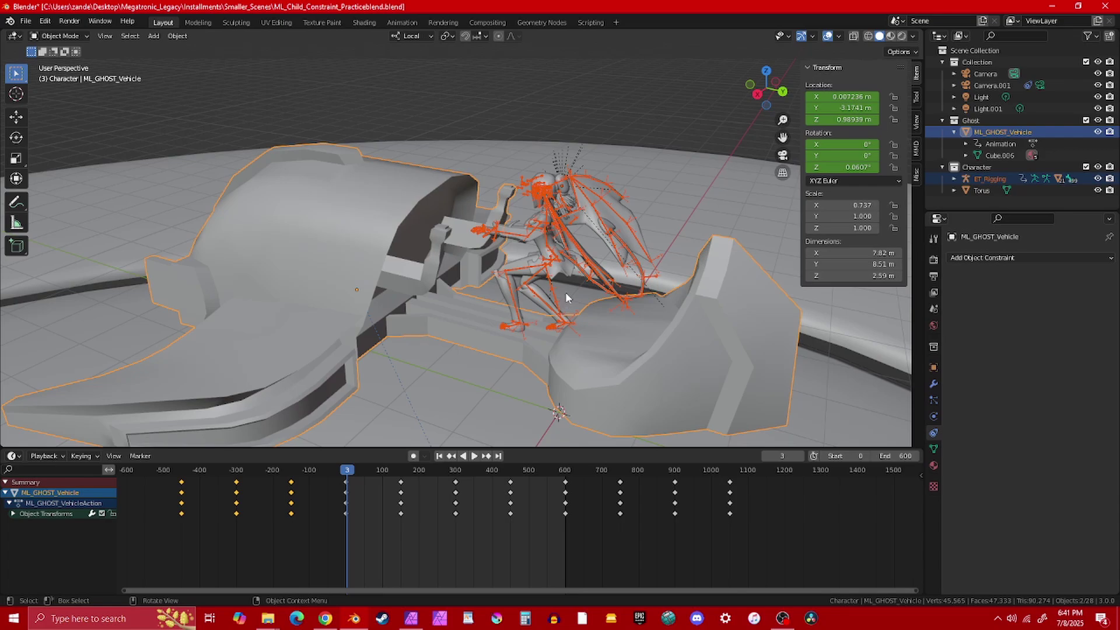
key("ctrl+p")
left_click(541, 297)
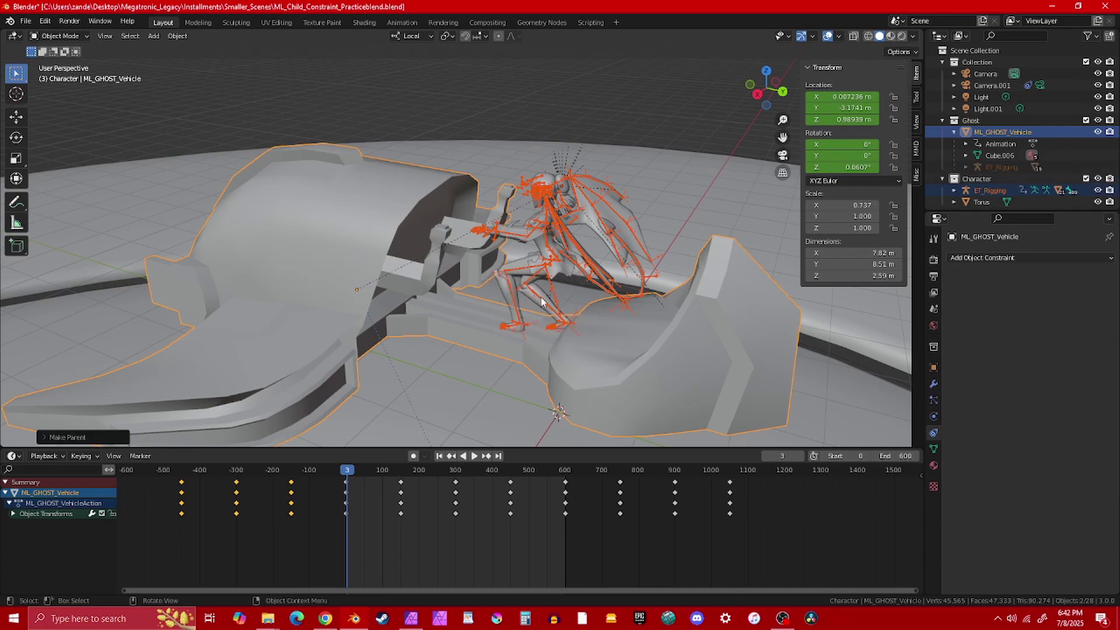
- Select ET_Rigging with its whole hierarchy and move it from the Character collection into the Ghost collection
left_click(954, 191)
left_click(982, 195)
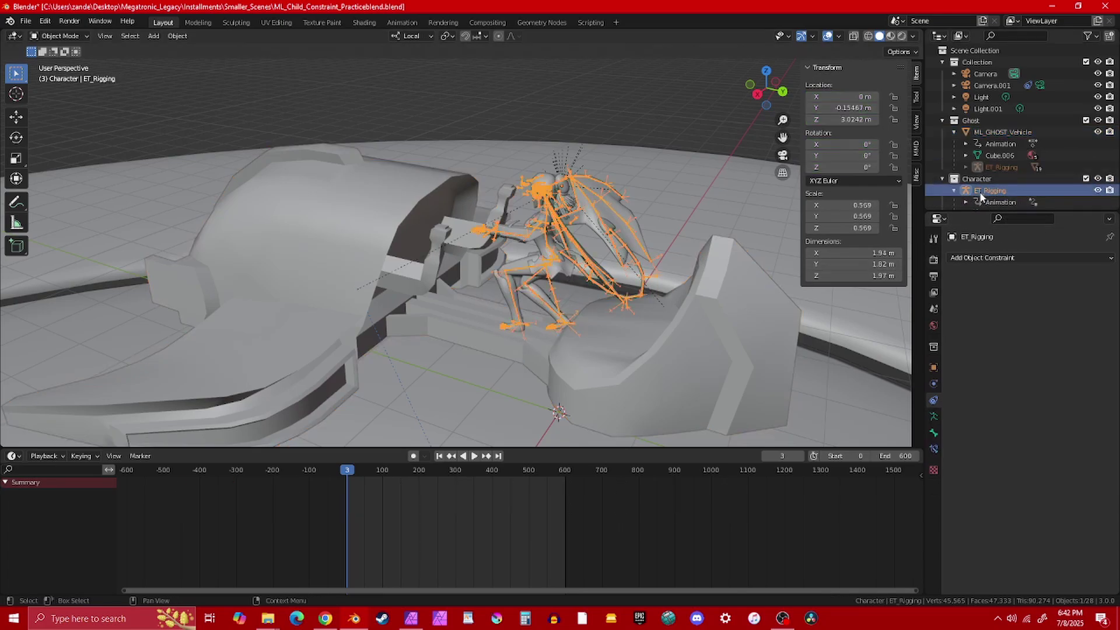
scroll(986, 192, "down", 10)
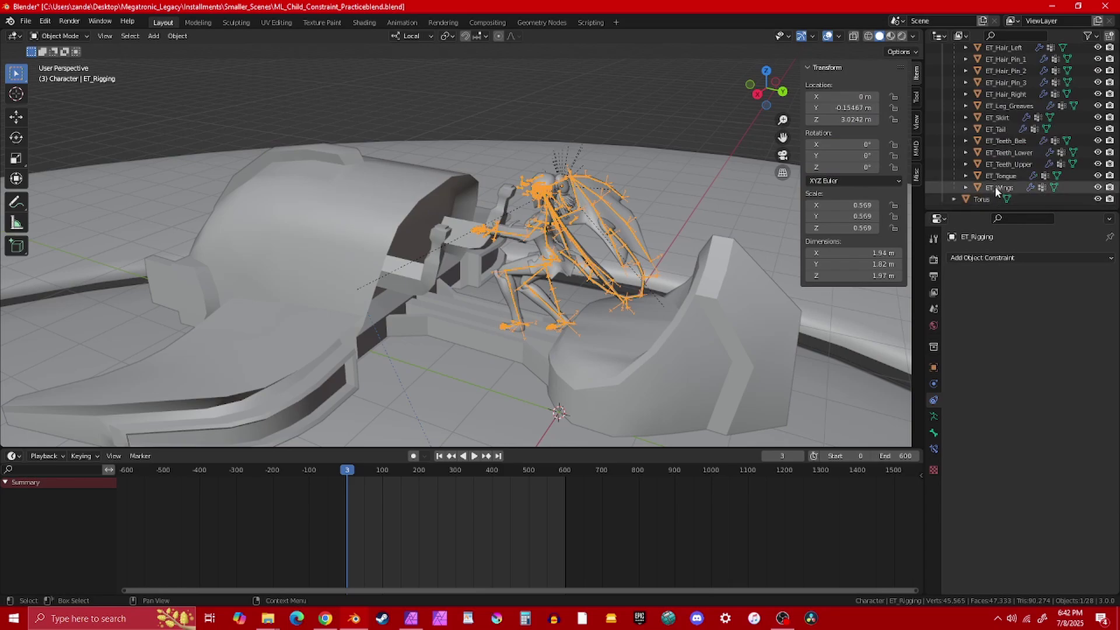
scroll(1000, 175, "up", 10)
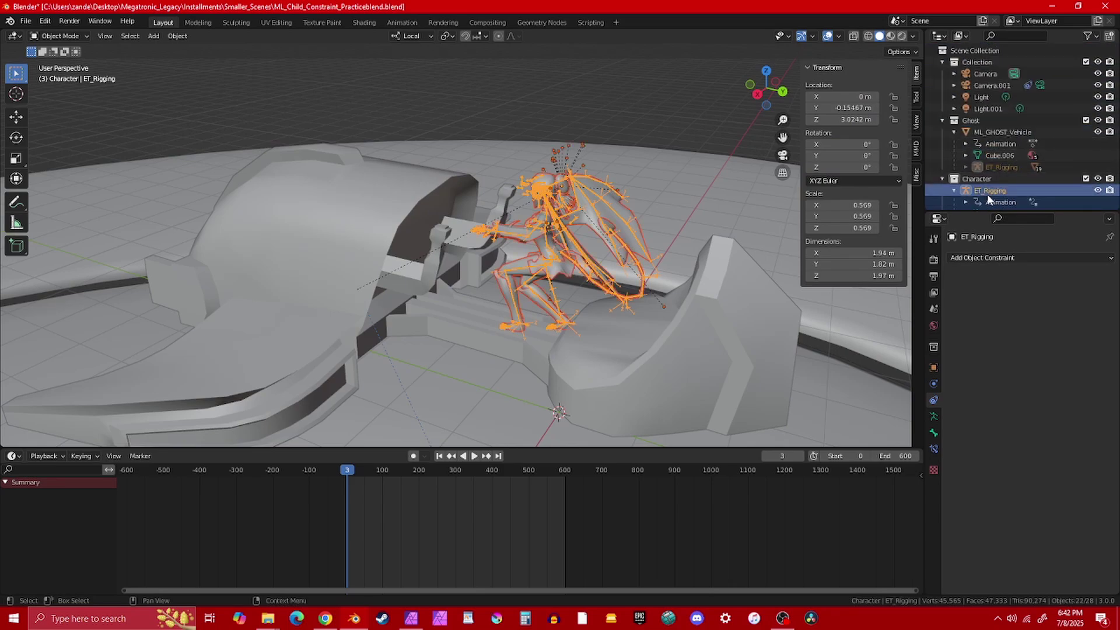
scroll(982, 127, "down", 5)
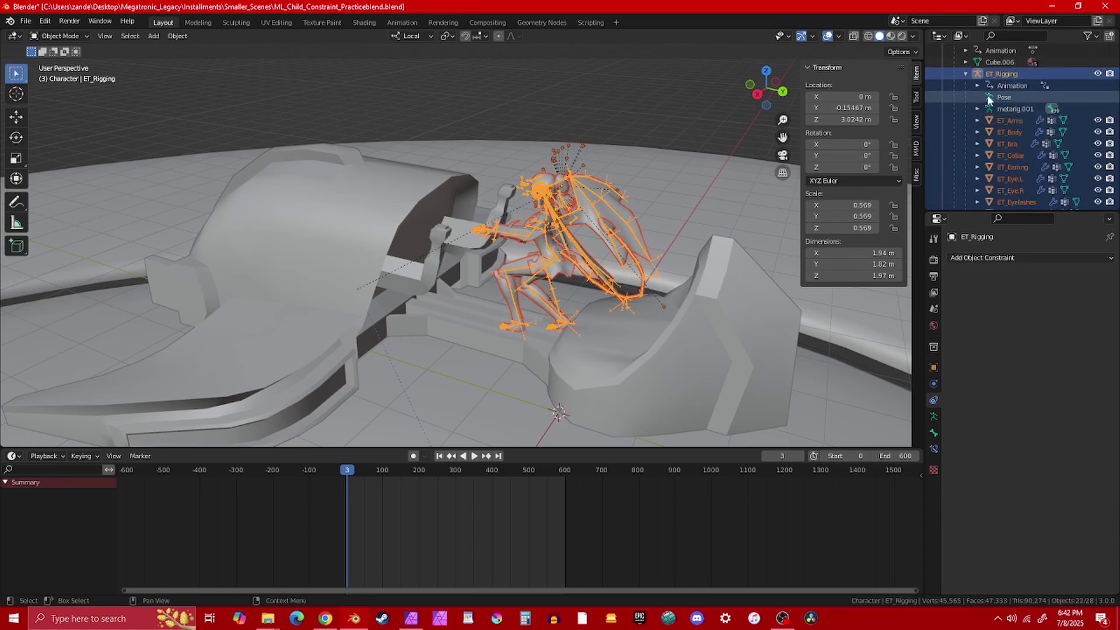
left_click(966, 73)
- Play the vehicle's animation to check whether the parented character follows ML_GHOST_Vehicle
left_click(332, 245)
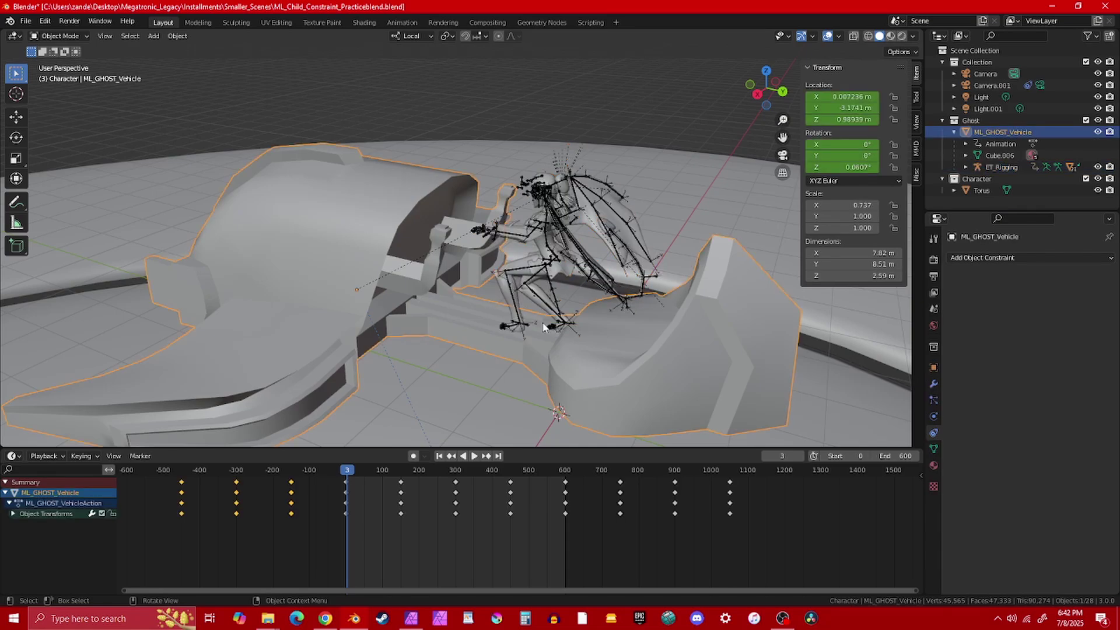
key("g")
right_click(526, 296)
key("space")
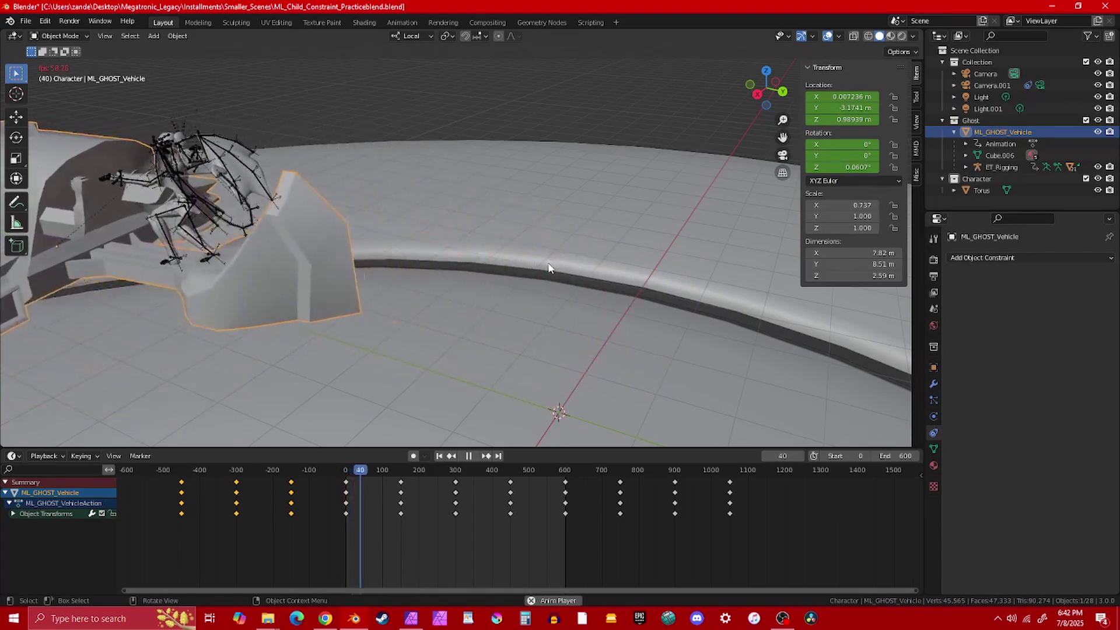
key("Escape")
- Undo the collection move and the parenting of ET_Rigging to ML_GHOST_Vehicle
left_click(551, 251)
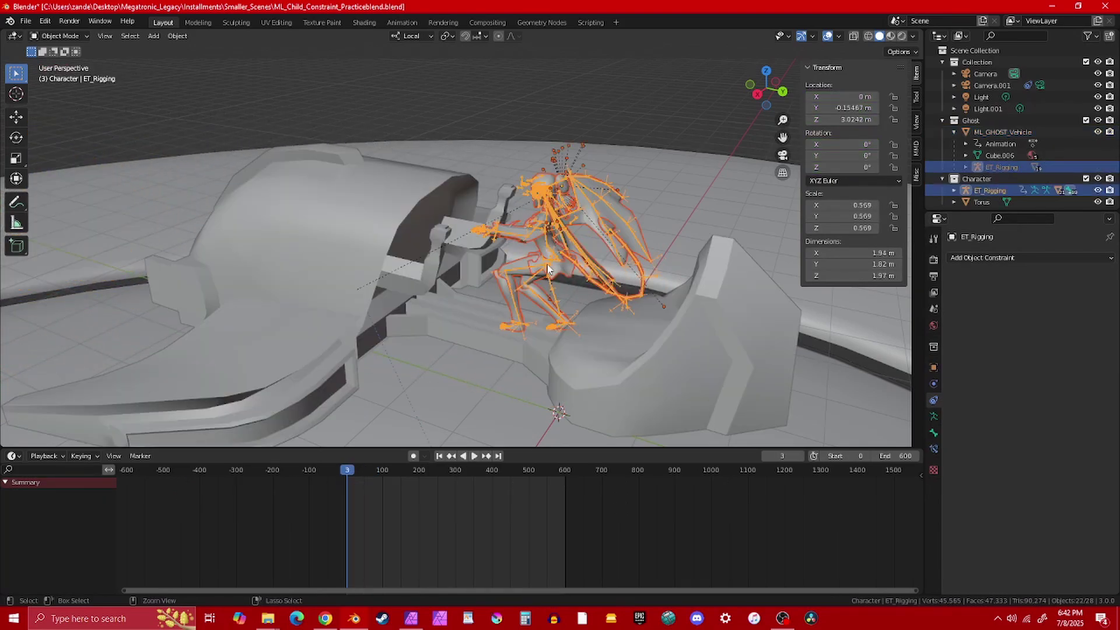
left_click(634, 272, "shift")
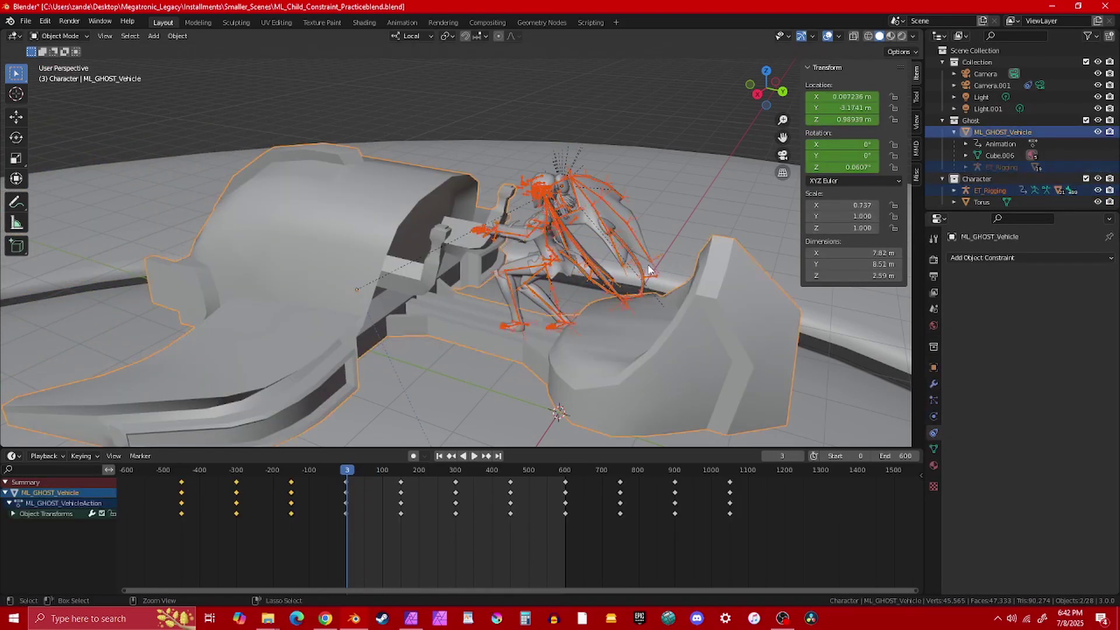
left_click(552, 268)
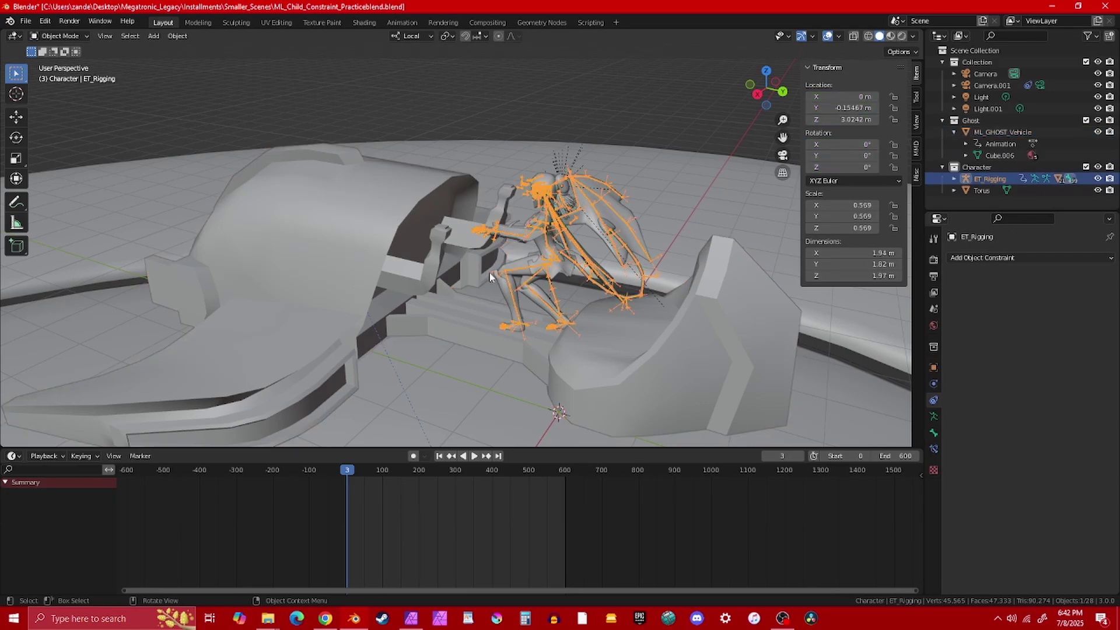
left_click(511, 249)
left_click(534, 249)
middle_click_drag(534, 249, 474, 223)
scroll(557, 236, "up", 3)
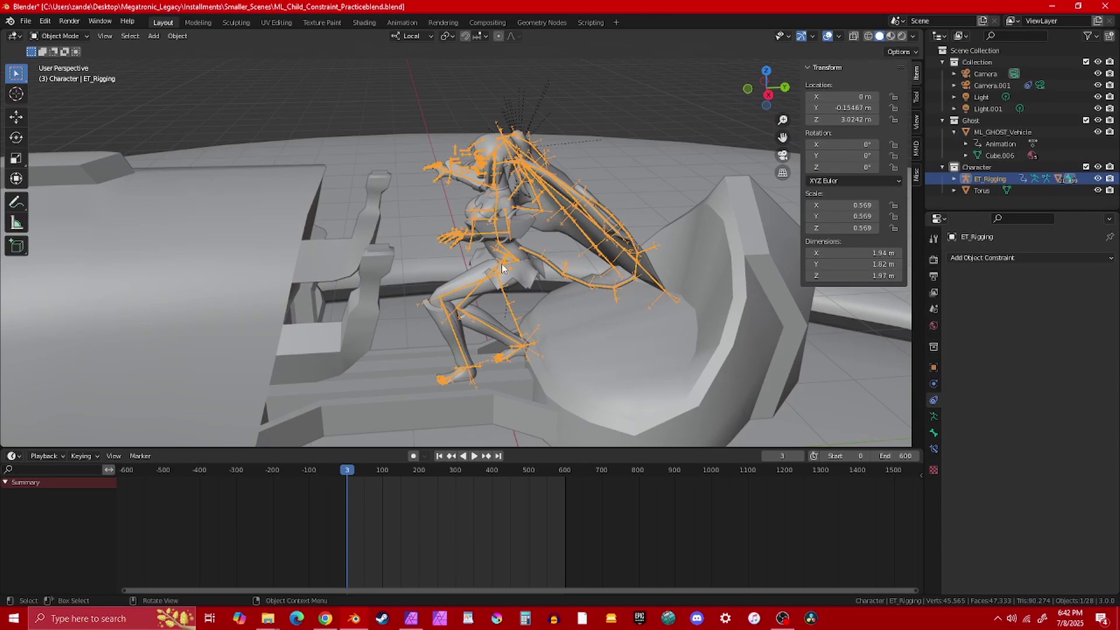
middle_click_drag(501, 264, 578, 126)
scroll(508, 285, "down", 2)
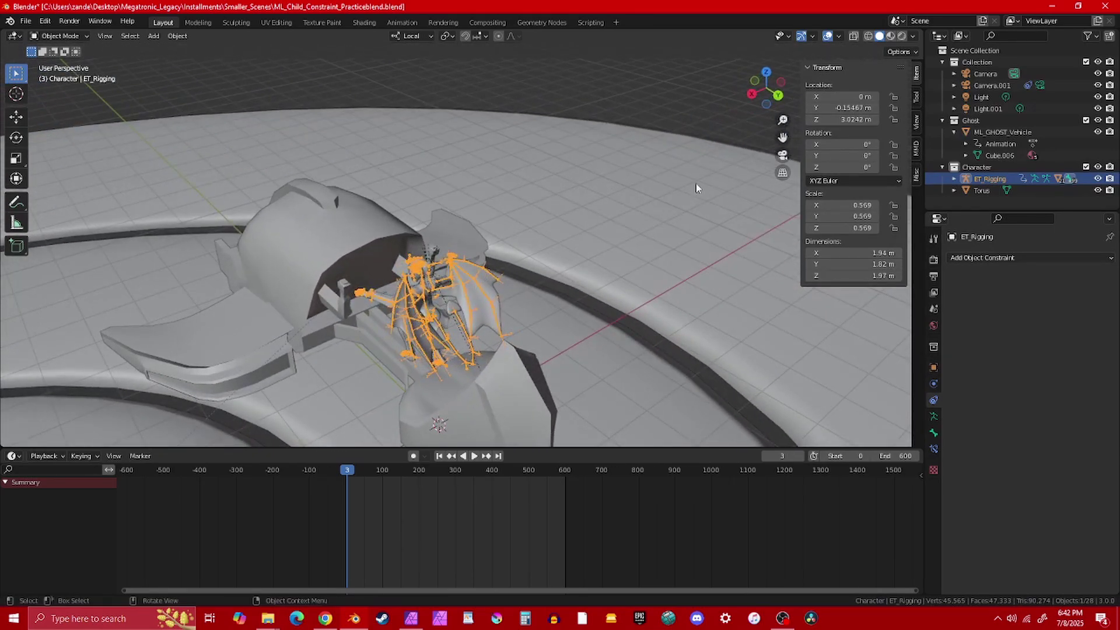
middle_click_drag(551, 228, 617, 254)
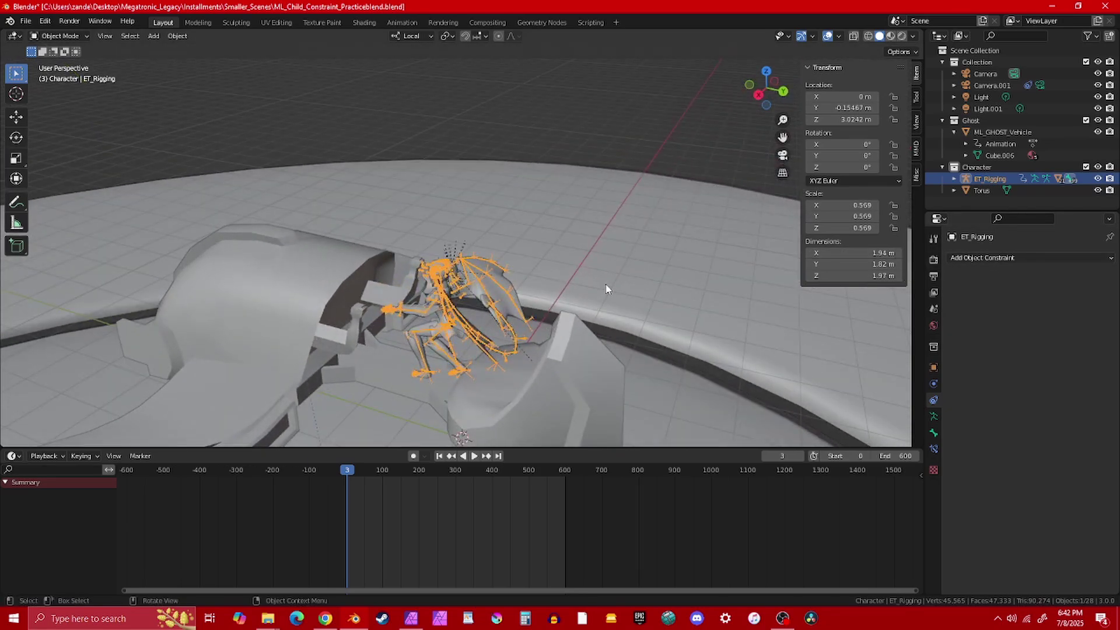
- Undo the removal of the Child Of constraint on the ET_Rigging armature
left_click(630, 334)
key("ctrl+z")
left_click(515, 341, "shift")
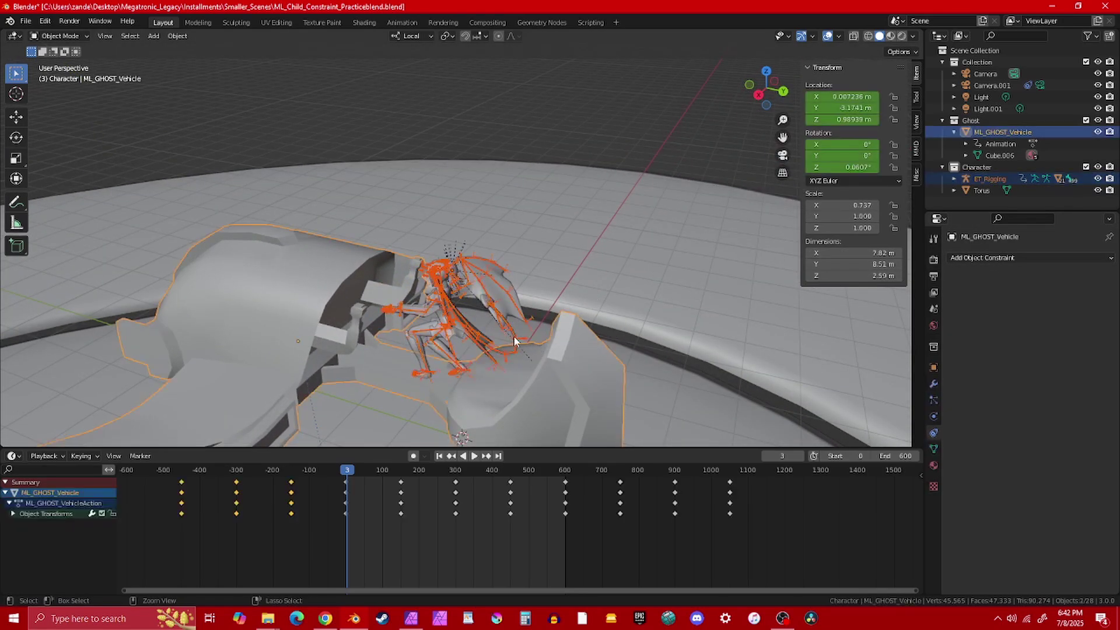
left_click(514, 341)
middle_click_drag(514, 341, 513, 257)
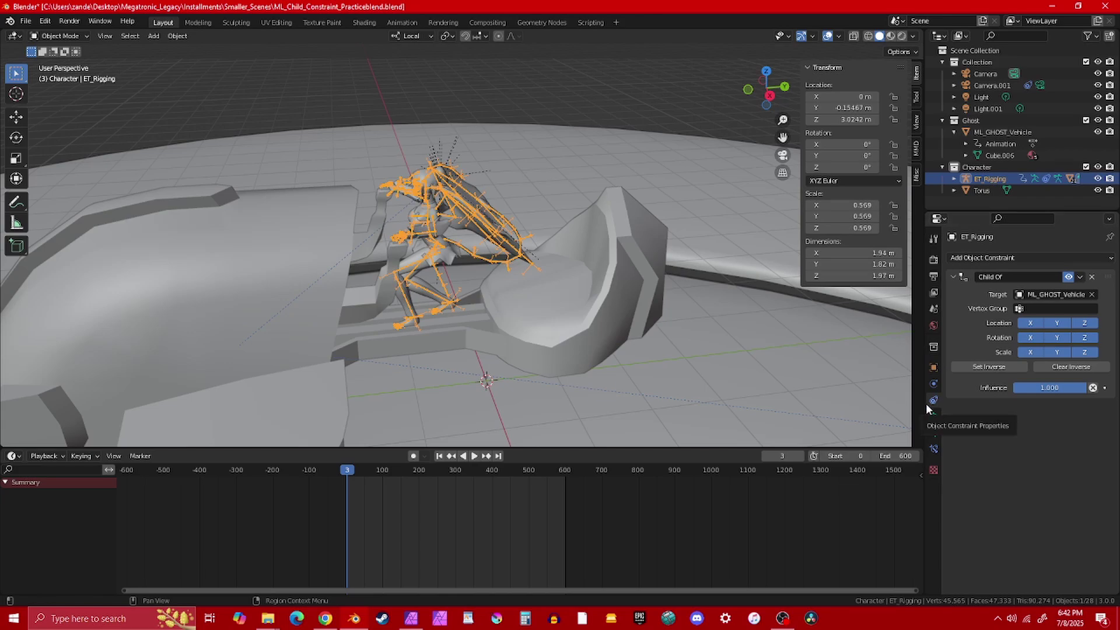
- Try adding an Armature constraint to ET_Rigging and undo it
left_click(1031, 256)
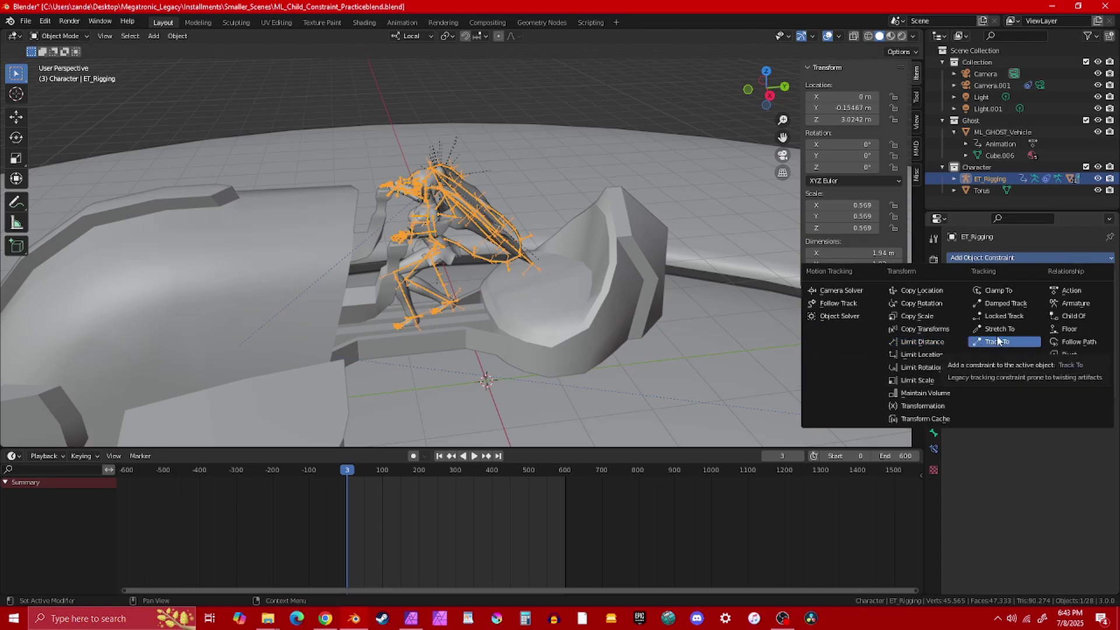
left_click(1074, 303)
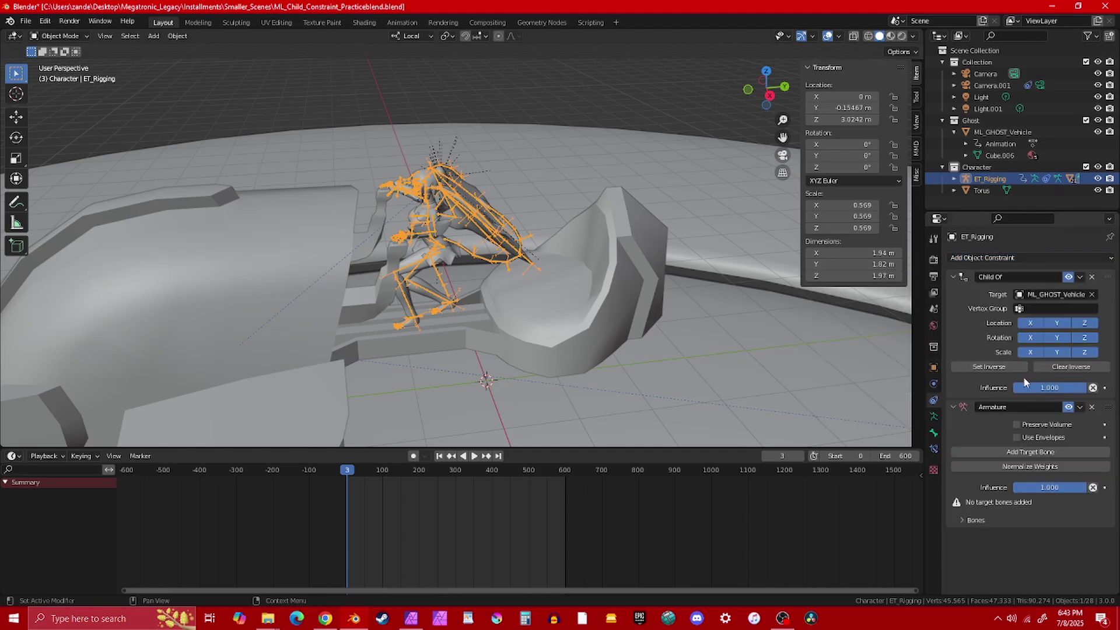
key("ctrl+z")
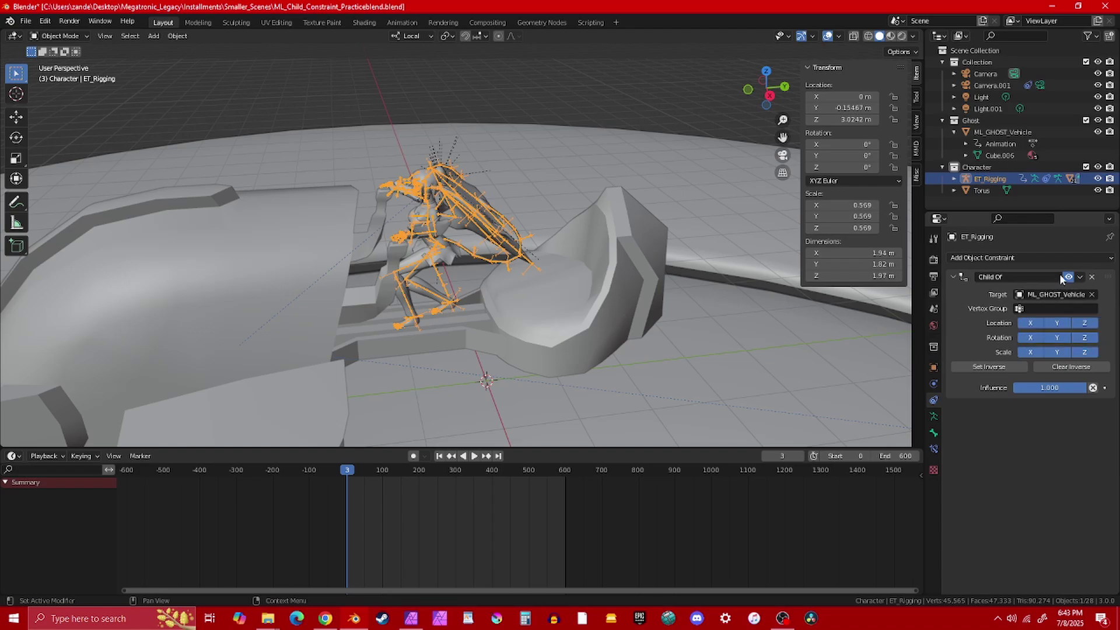
- Locate the Child Of constraint among the relationship constraints available for ET_Rigging
left_click(1035, 259)
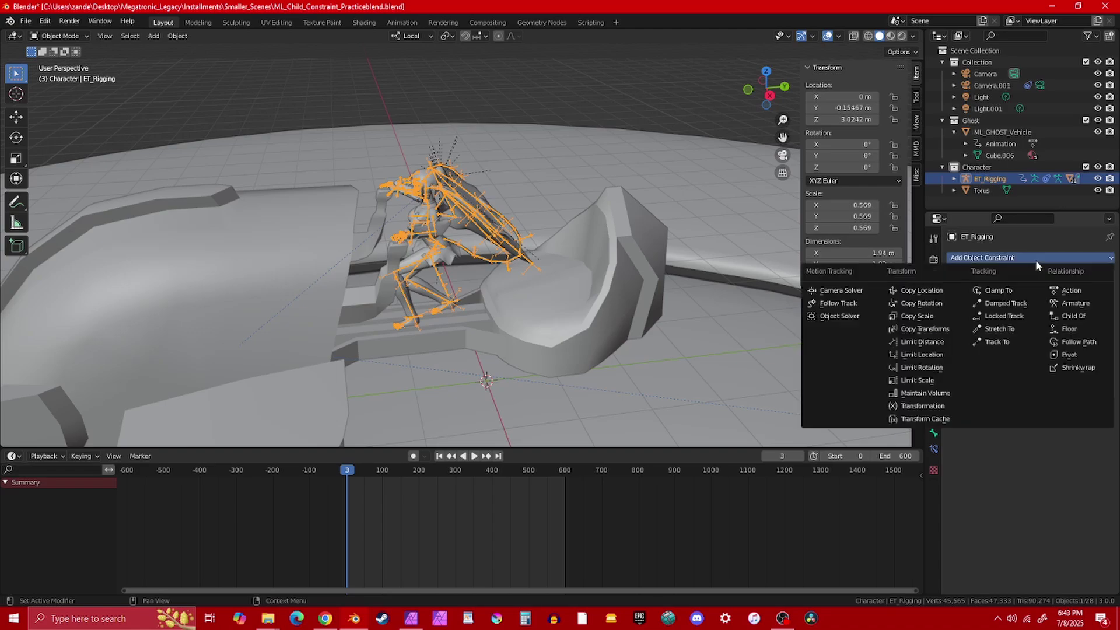
left_click(1078, 318)
middle_click_drag(495, 289, 383, 245)
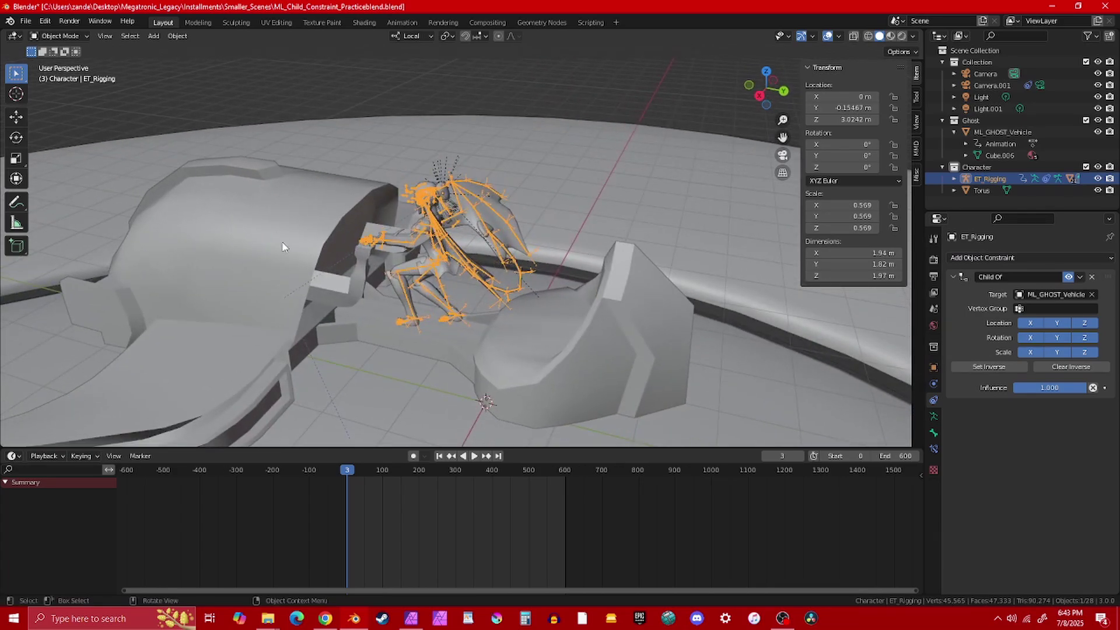
middle_click_drag(325, 255, 385, 260)
- Set the inverse of ET_Rigging's Child Of constraint targeting ML_GHOST_Vehicle
left_click(266, 235)
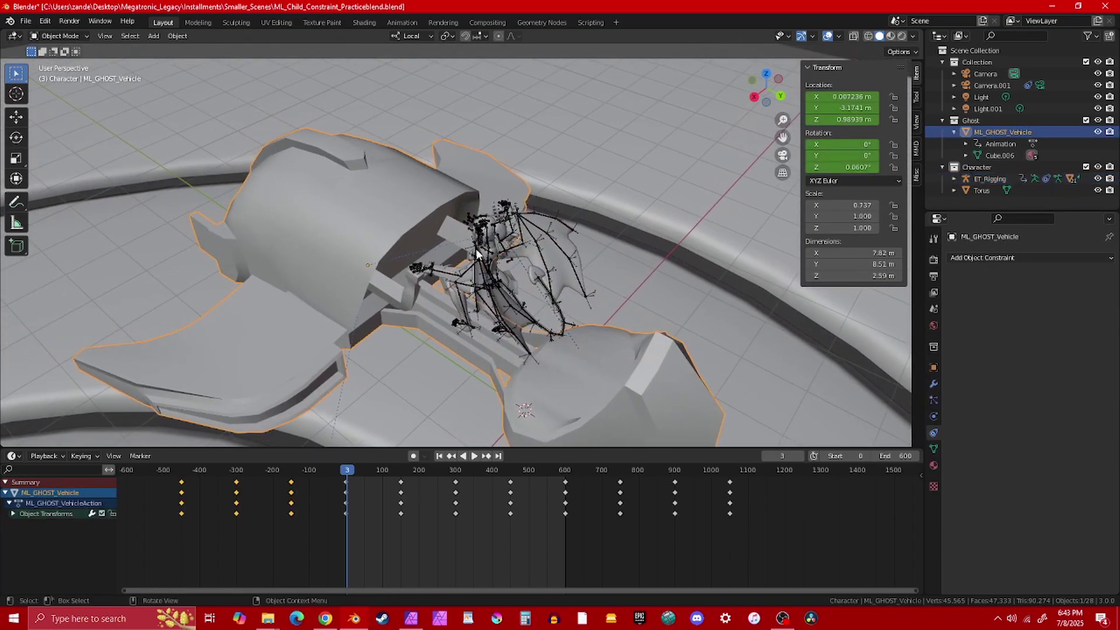
left_click(493, 265)
middle_click_drag(494, 264, 379, 271)
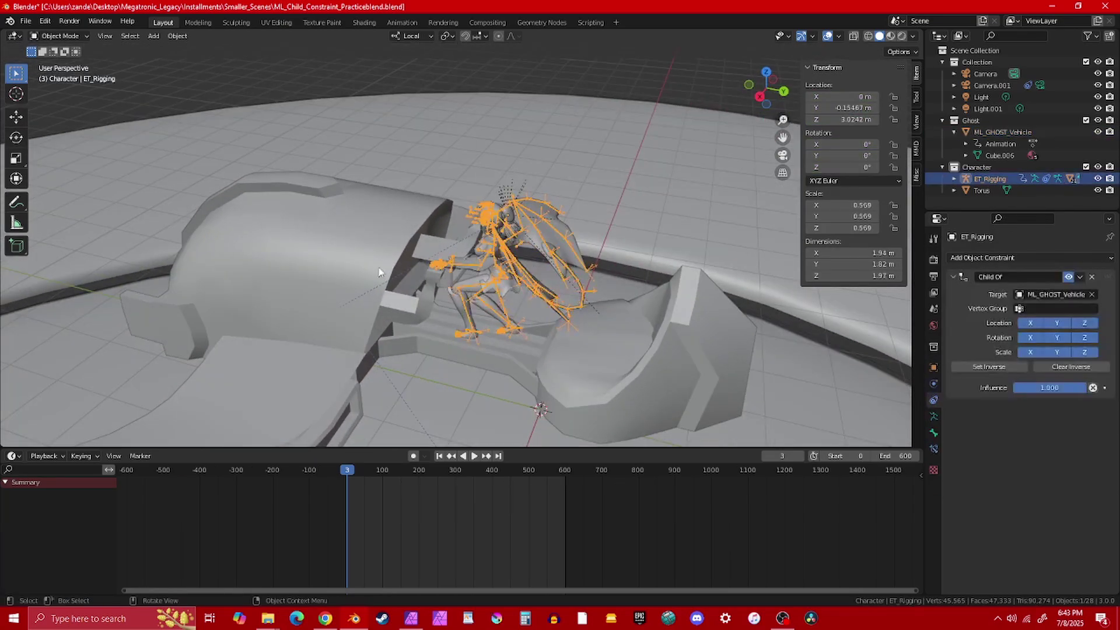
middle_click_drag(451, 282, 408, 297)
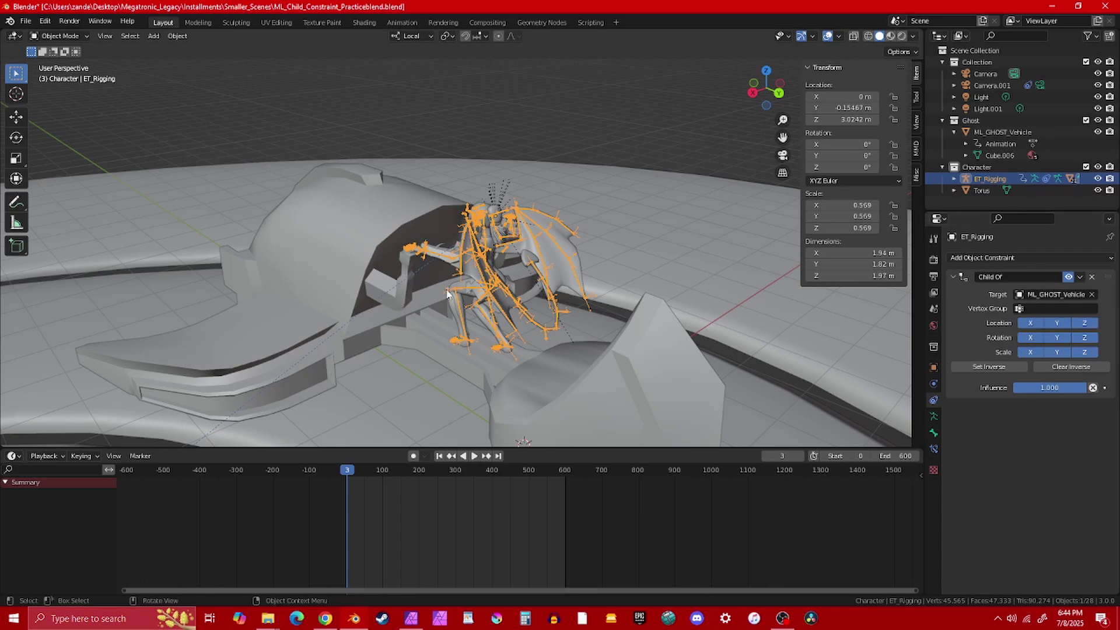
left_click(996, 367)
middle_click_drag(473, 281, 444, 287)
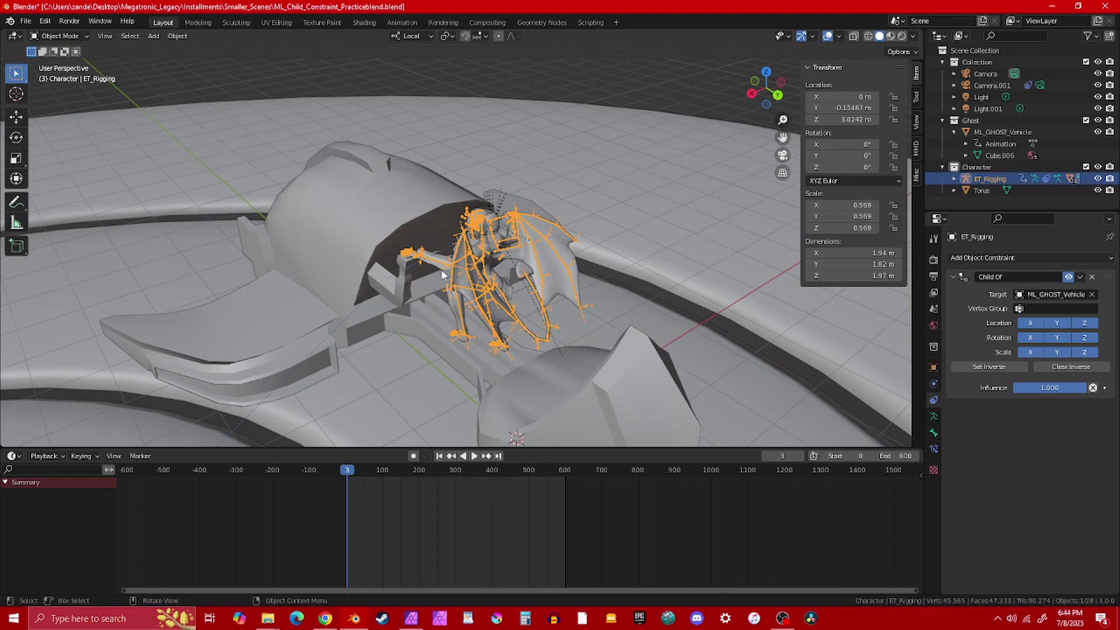
- Try an influence of 0 on ET_Rigging's Child Of constraint, playing the animation to compare, and undo it
left_click(1044, 387)
type("0")
key("Return")
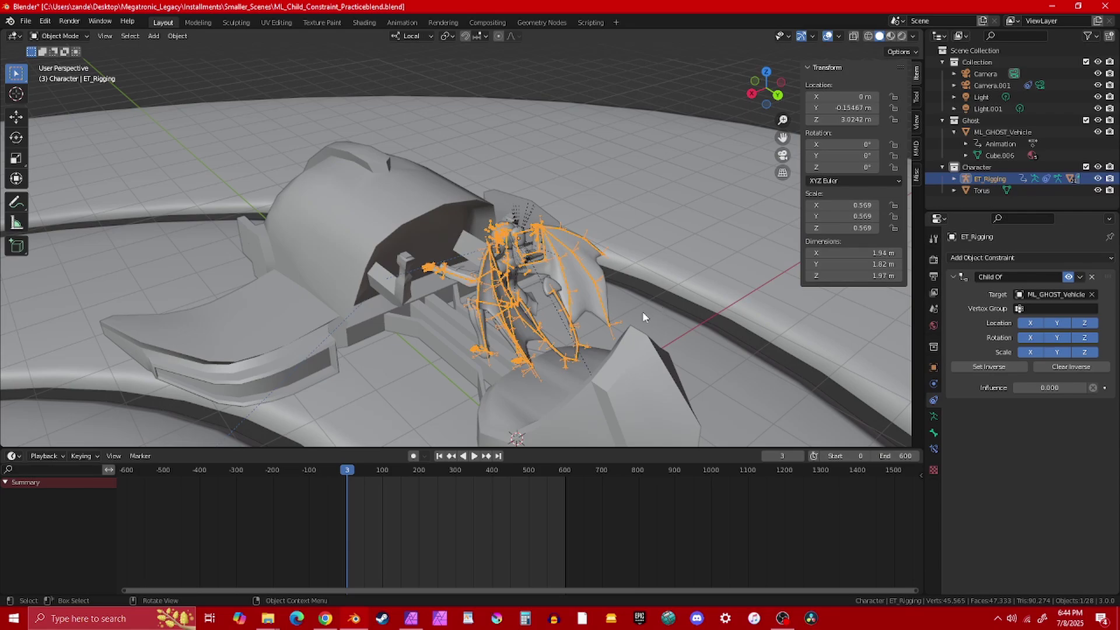
middle_click_drag(642, 311, 733, 316)
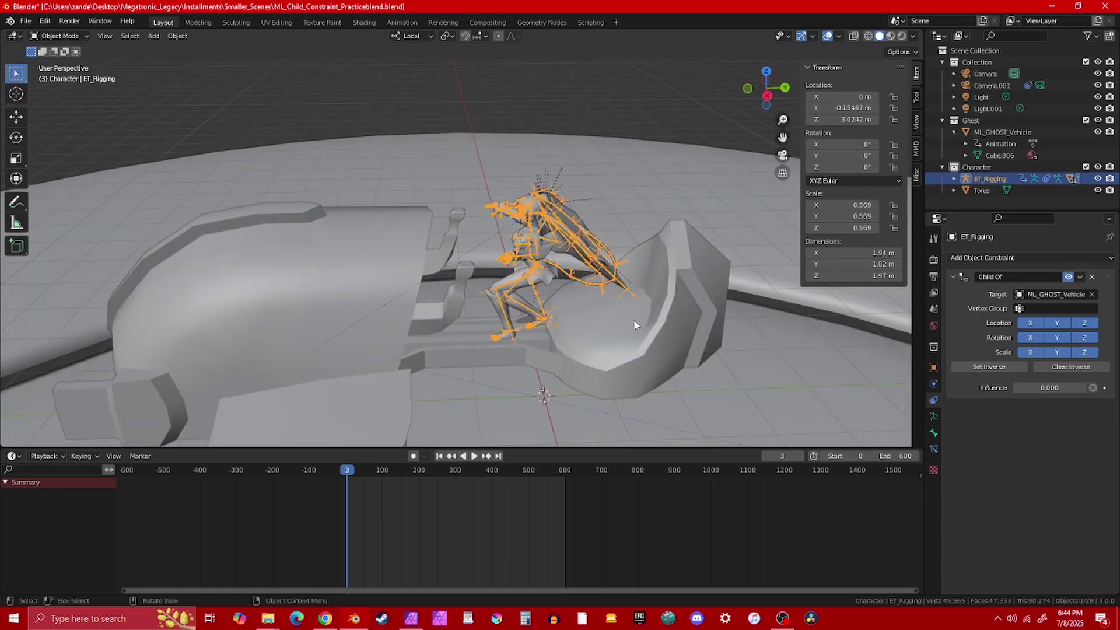
key("space")
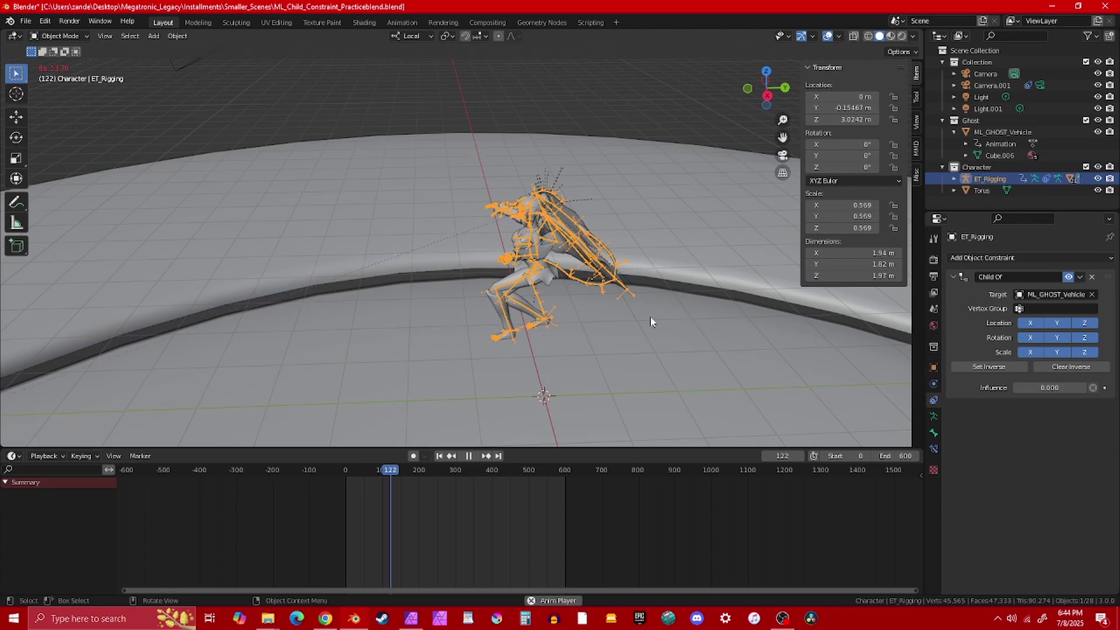
middle_click_drag(671, 316, 510, 312)
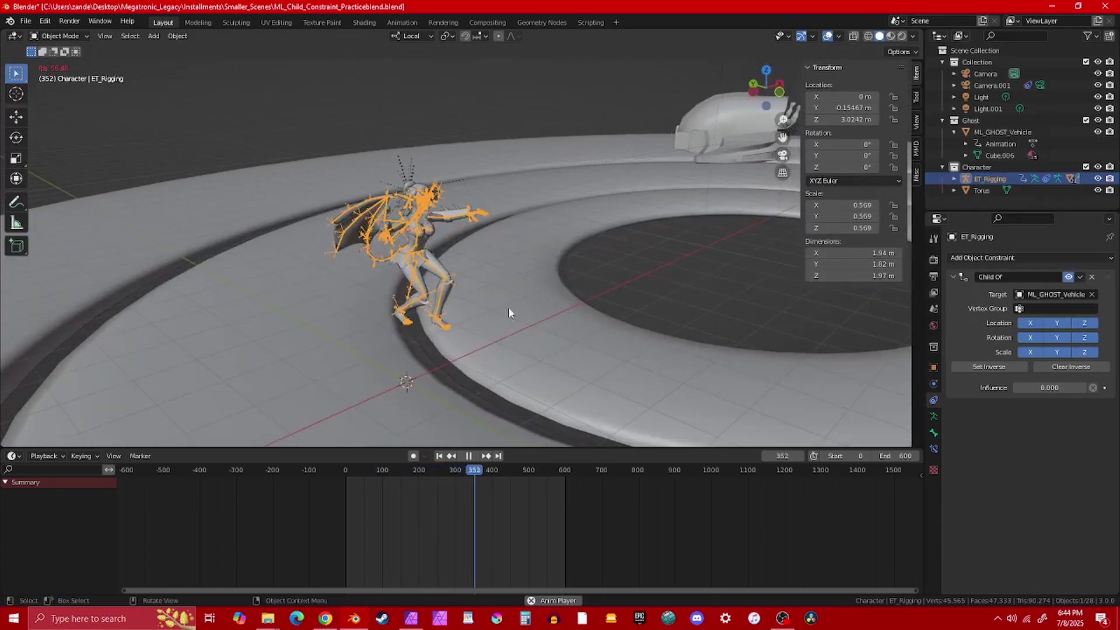
key("Escape")
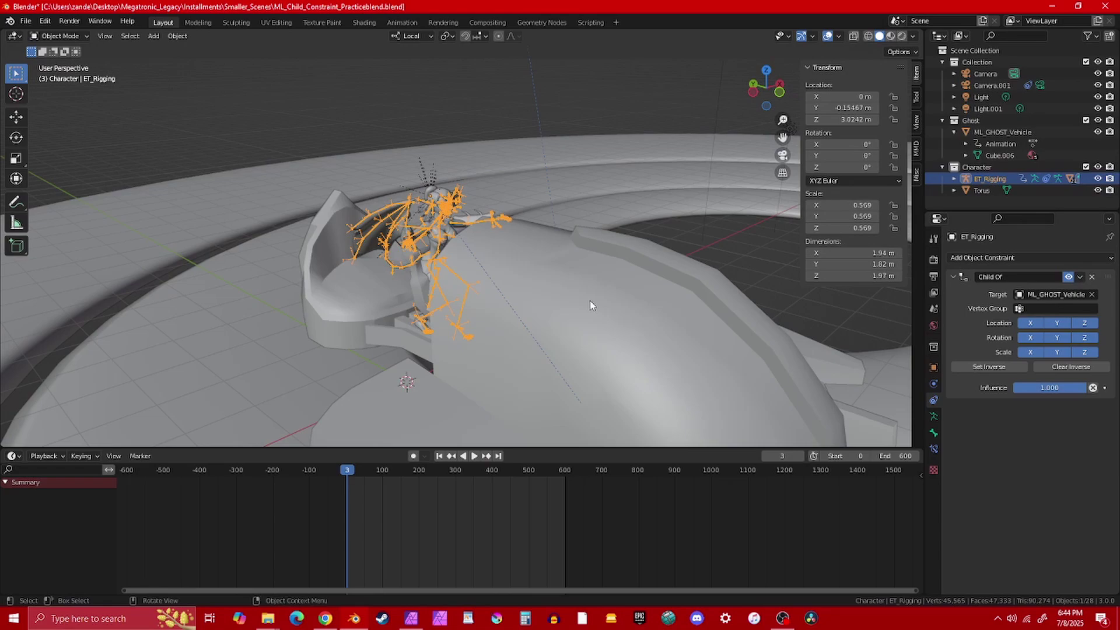
- Try an influence of 0.5 on ET_Rigging's Child Of constraint
middle_click_drag(590, 300, 433, 322)
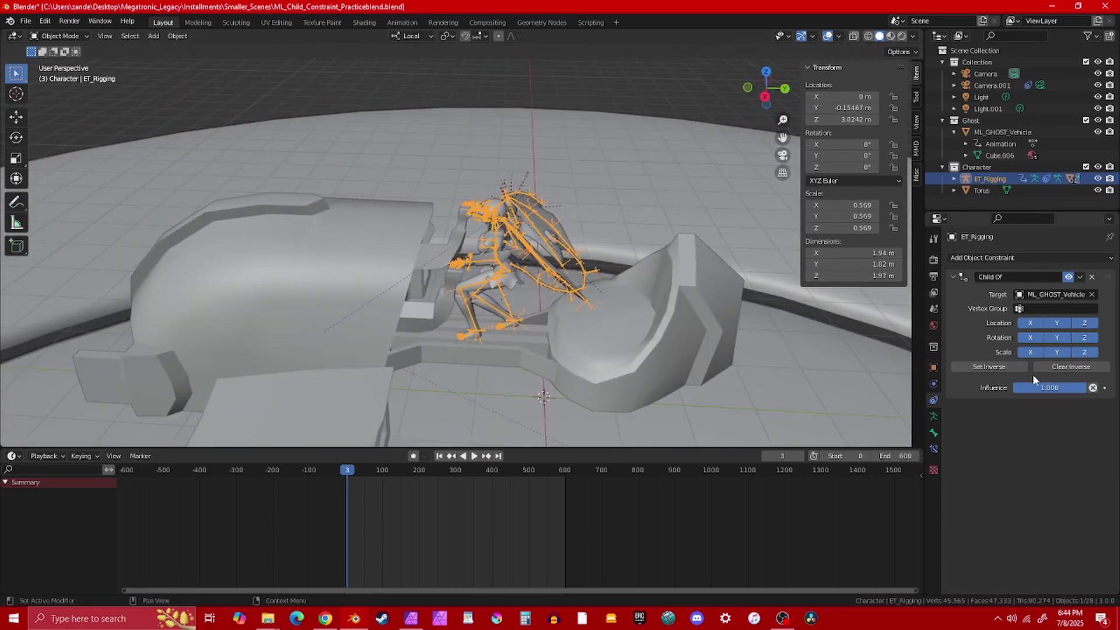
left_click(1059, 385)
type("0.5")
key("Return")
- Play the animation to examine how the character follows the vehicle at half influence, and undo the influence change
key("space")
middle_click_drag(541, 289, 270, 277)
middle_click_drag(556, 213, 547, 265)
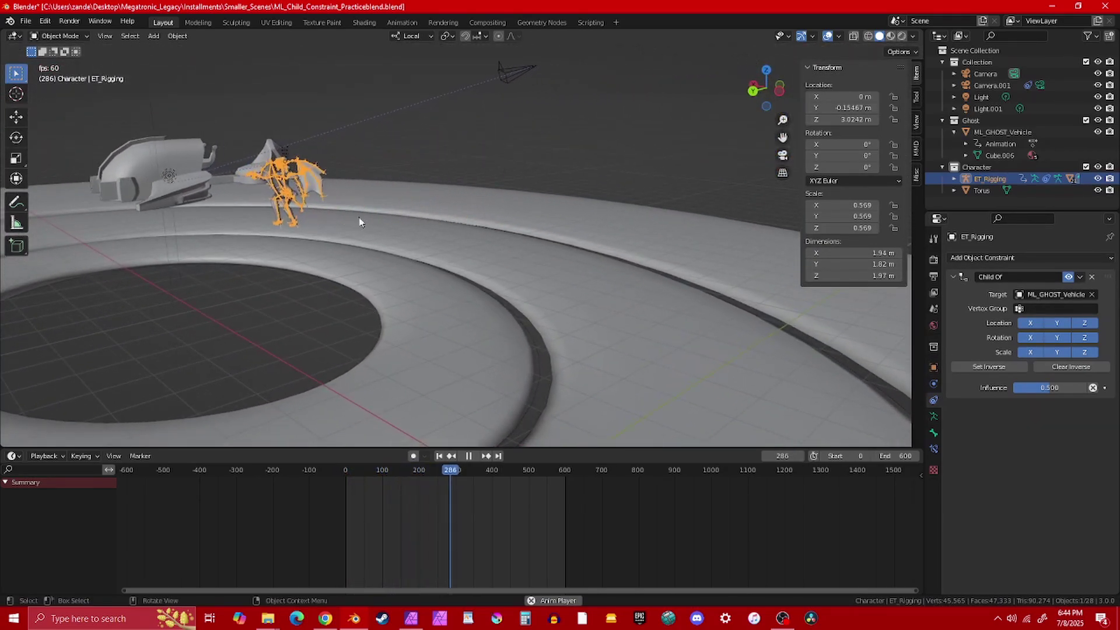
middle_click_drag(362, 220, 363, 197)
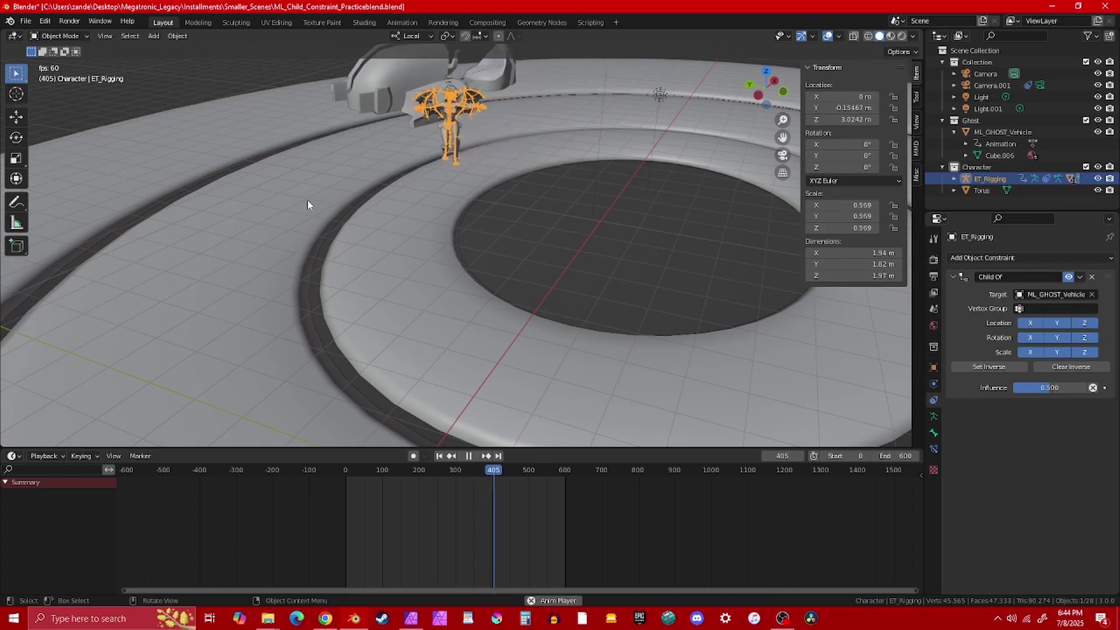
middle_click_drag(441, 196, 268, 198)
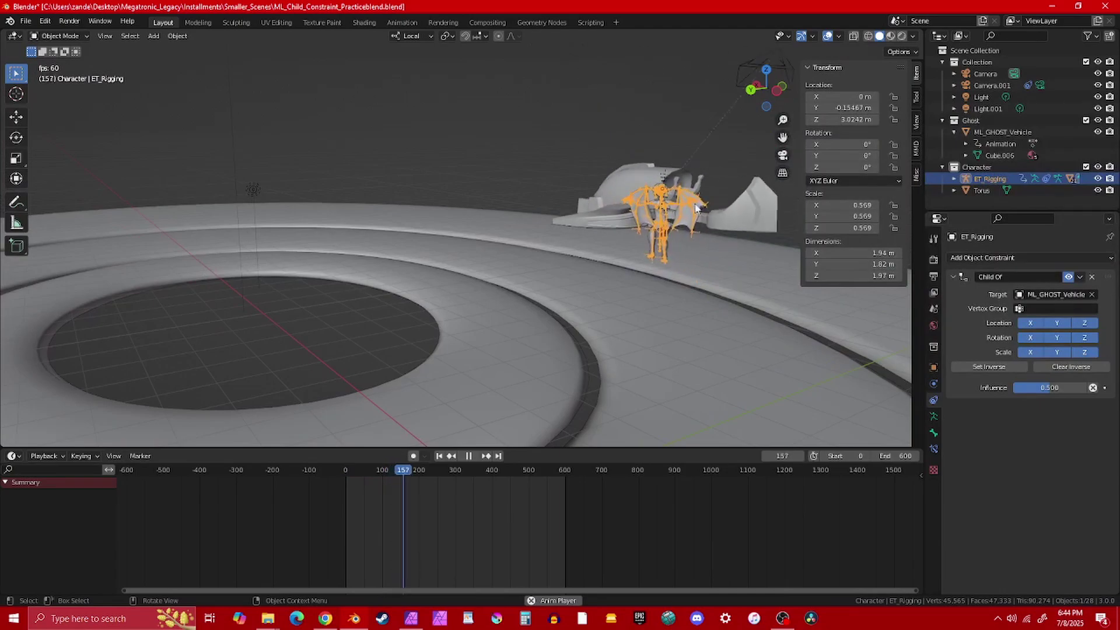
middle_click_drag(532, 210, 735, 226, "shift")
mouse_move(315, 231)
middle_mouse_down("shift")
mouse_move(581, 248)
mouse_move(443, 243)
middle_mouse_up("shift")
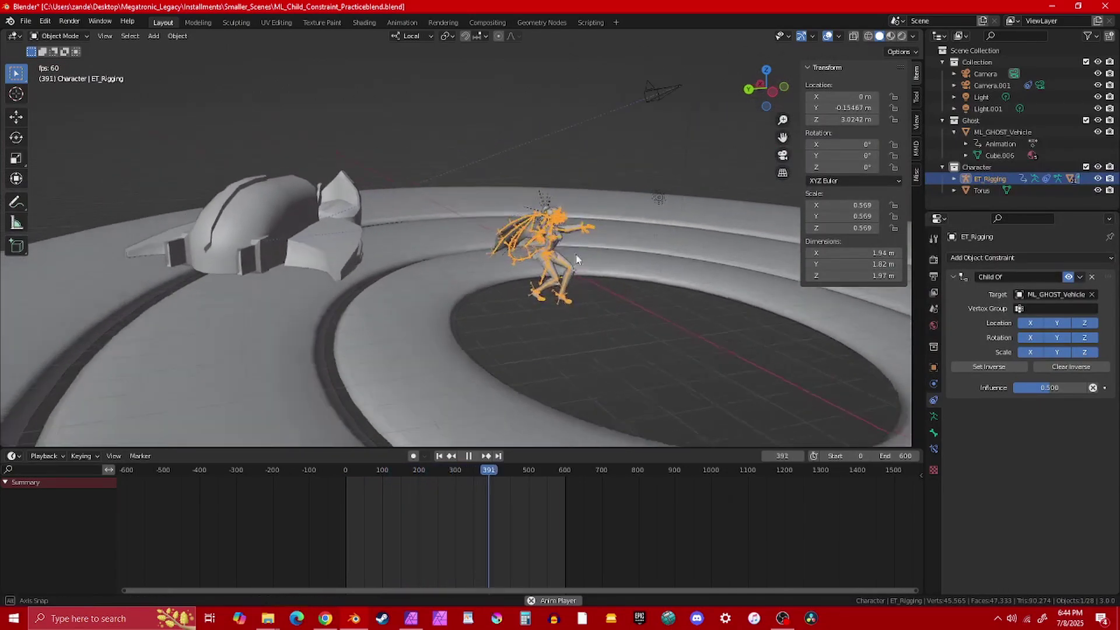
scroll(444, 243, "up", 5)
key("space")
middle_click_drag(524, 306, 732, 338)
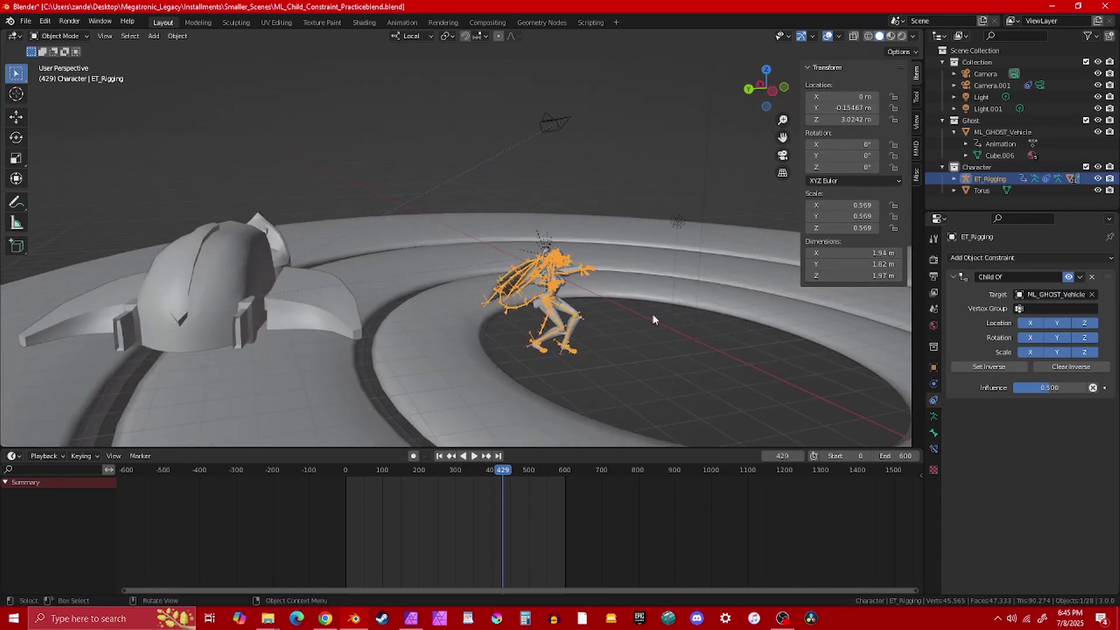
middle_click_drag(654, 316, 478, 318)
key("ctrl+z")
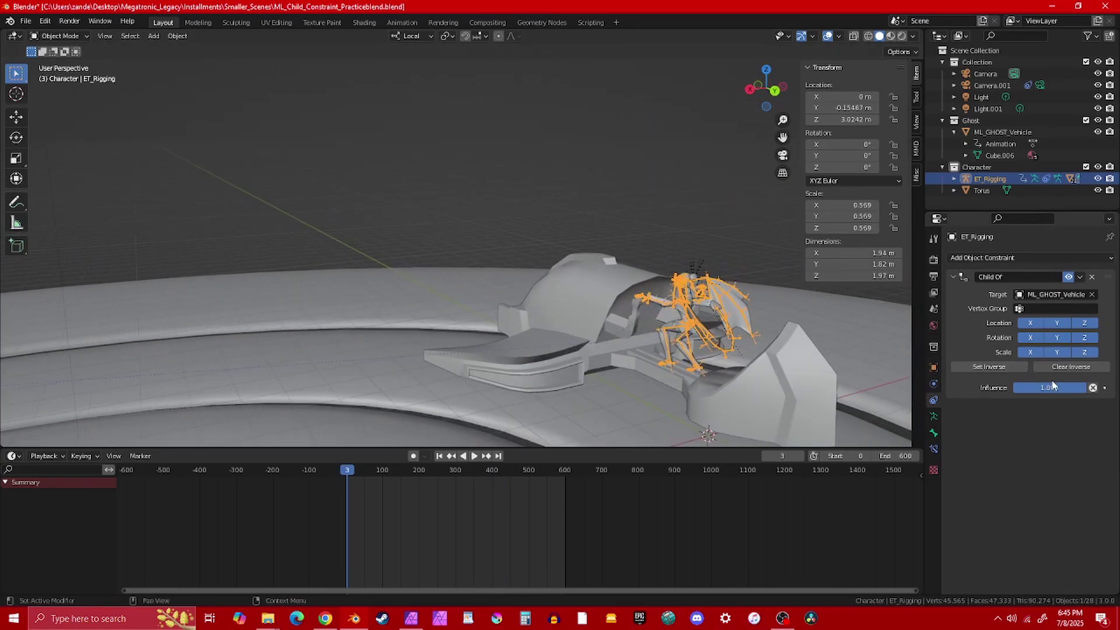
- Play the animation at full influence and examine from several angles how the character follows the vehicle
key("space")
middle_click_drag(600, 330, 363, 315)
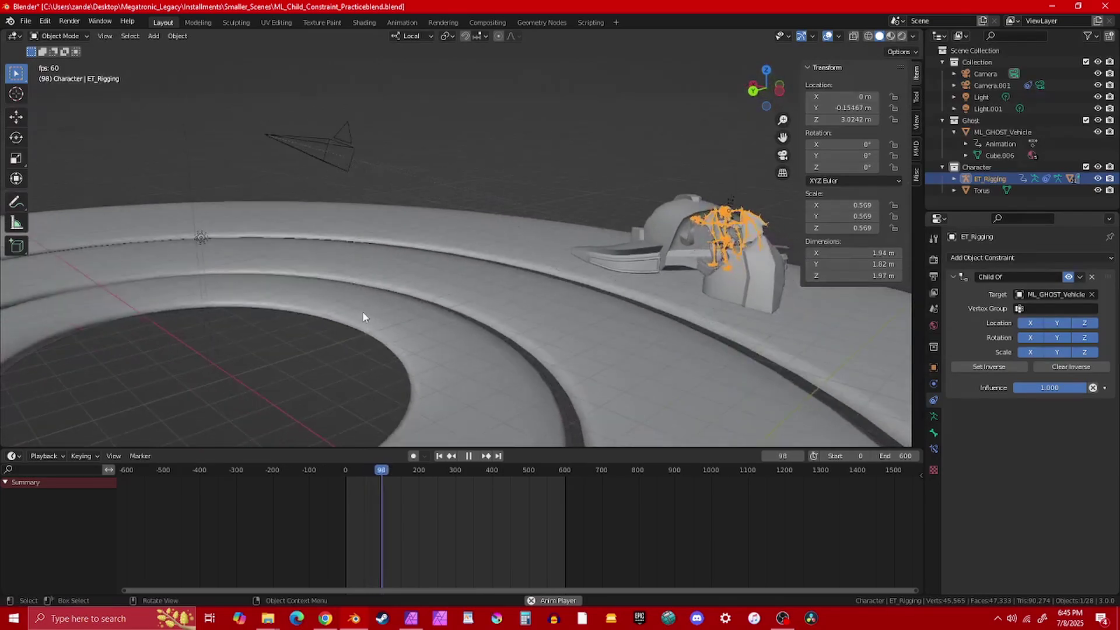
middle_click_drag(518, 231, 458, 240)
middle_click_drag(607, 231, 575, 242)
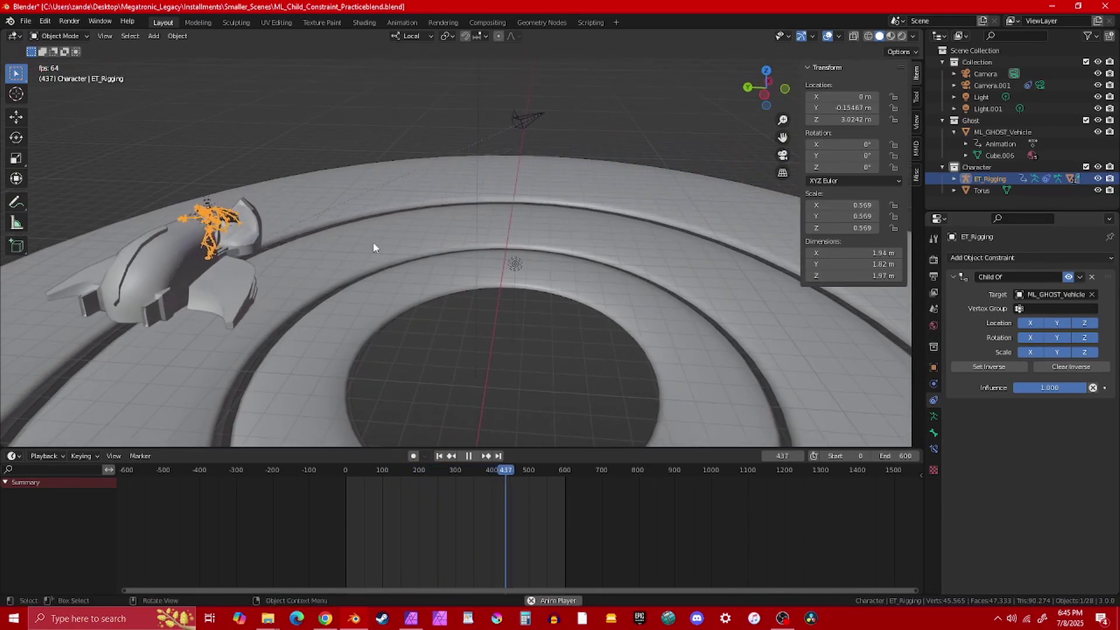
middle_click_drag(373, 241, 246, 248)
key("space")
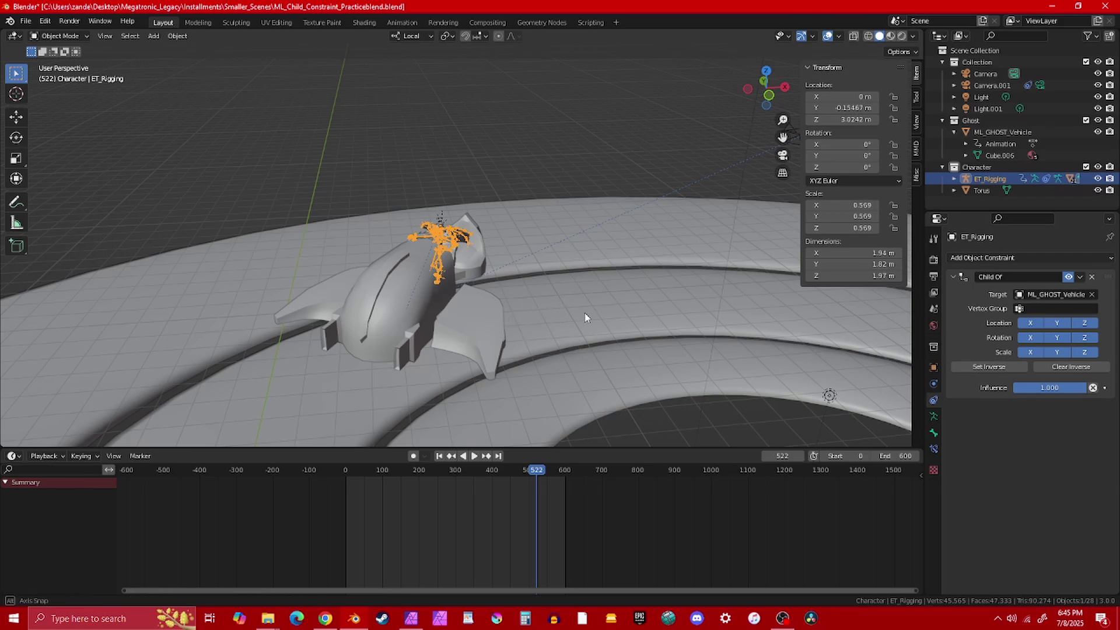
middle_click_drag(584, 317, 652, 351)
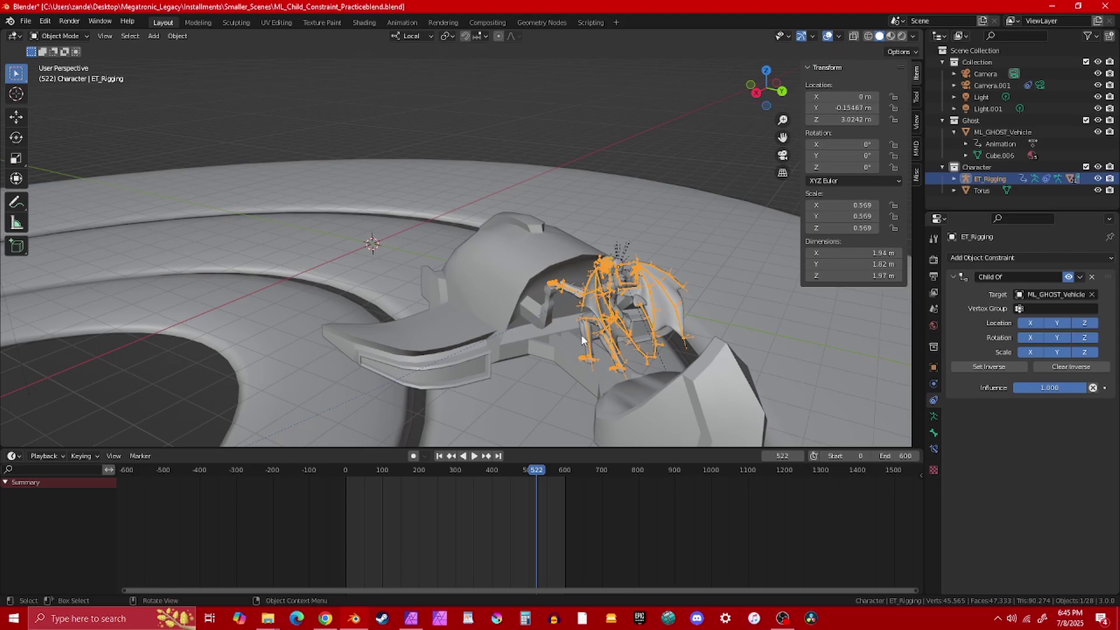
middle_click_drag(580, 334, 566, 311)
scroll(514, 311, "up", 3)
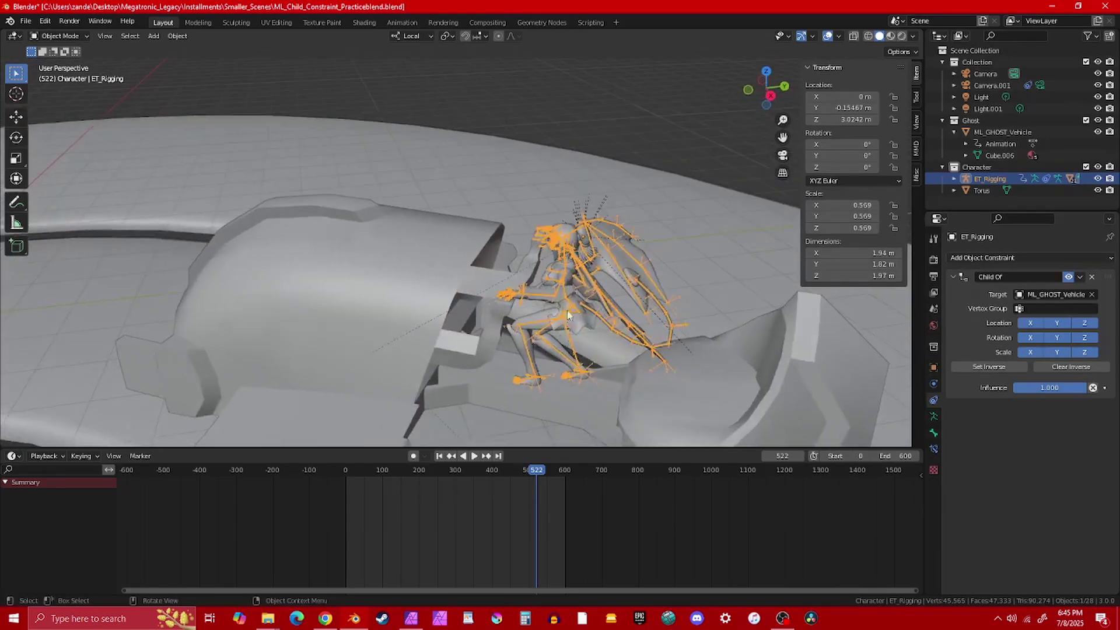
scroll(571, 291, "up", 1)
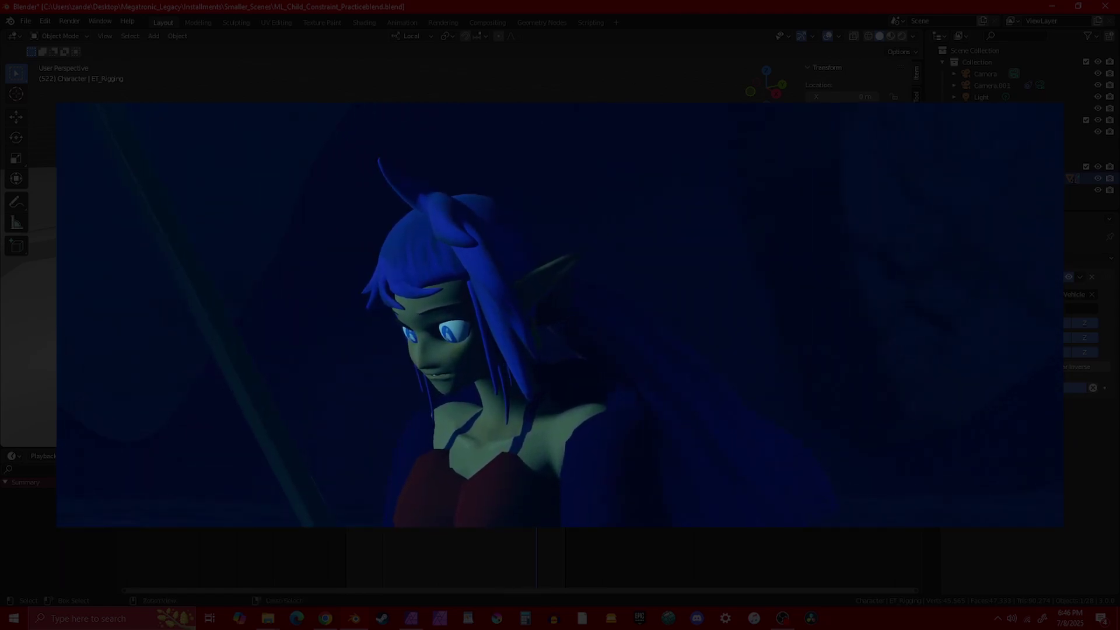
- Open the Cinemascope_Test.blend file from the project's installments folder
key("ctrl+o")
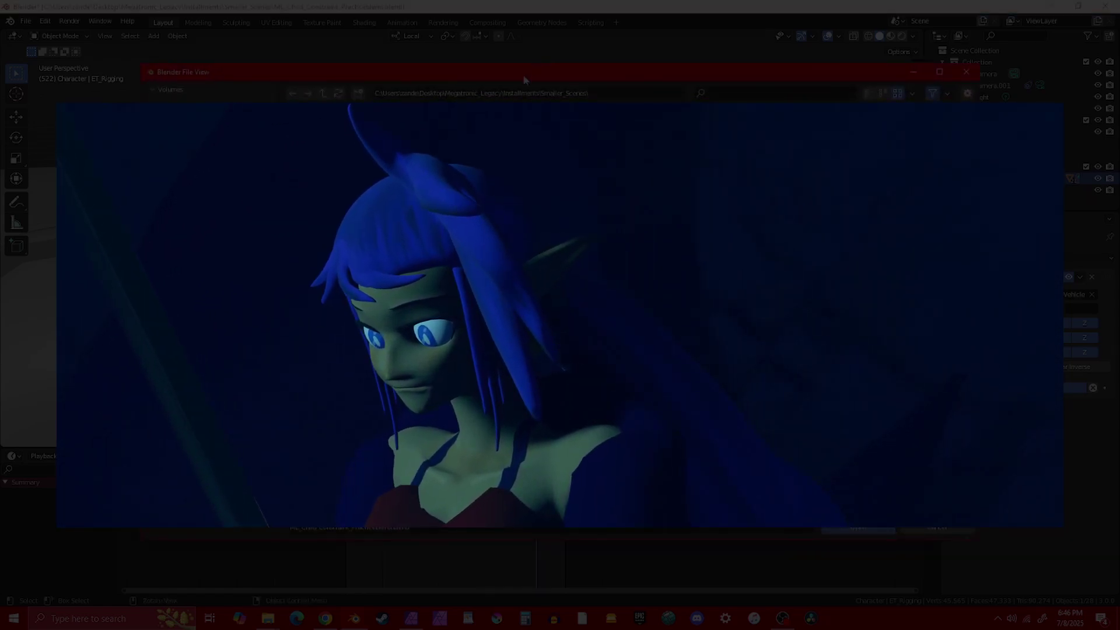
left_click_drag(523, 74, 431, 107)
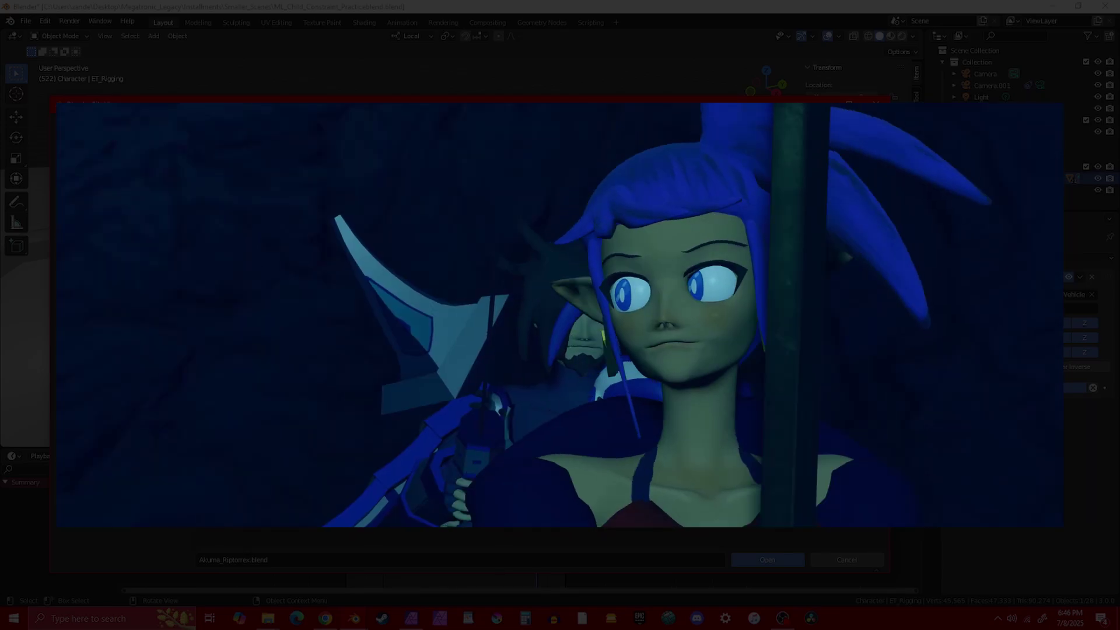
key("Escape")
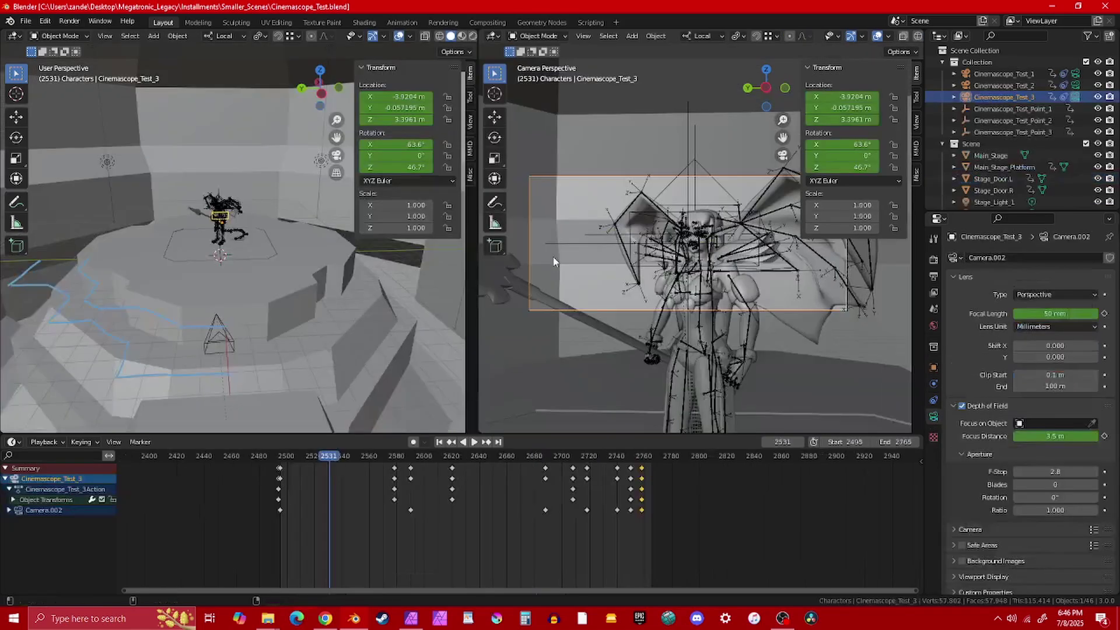
- Select MSA_Staff near the character's hand and show its object constraints
middle_click_drag(318, 303, 256, 279)
scroll(257, 279, "up", 6)
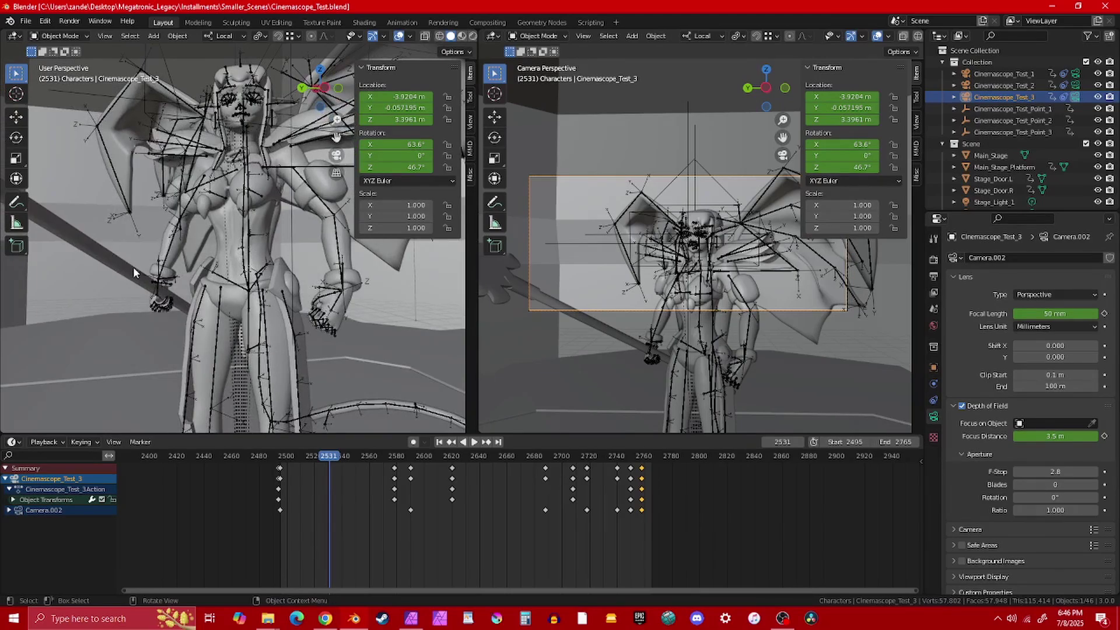
left_click(133, 273)
middle_click_drag(134, 272, 220, 302)
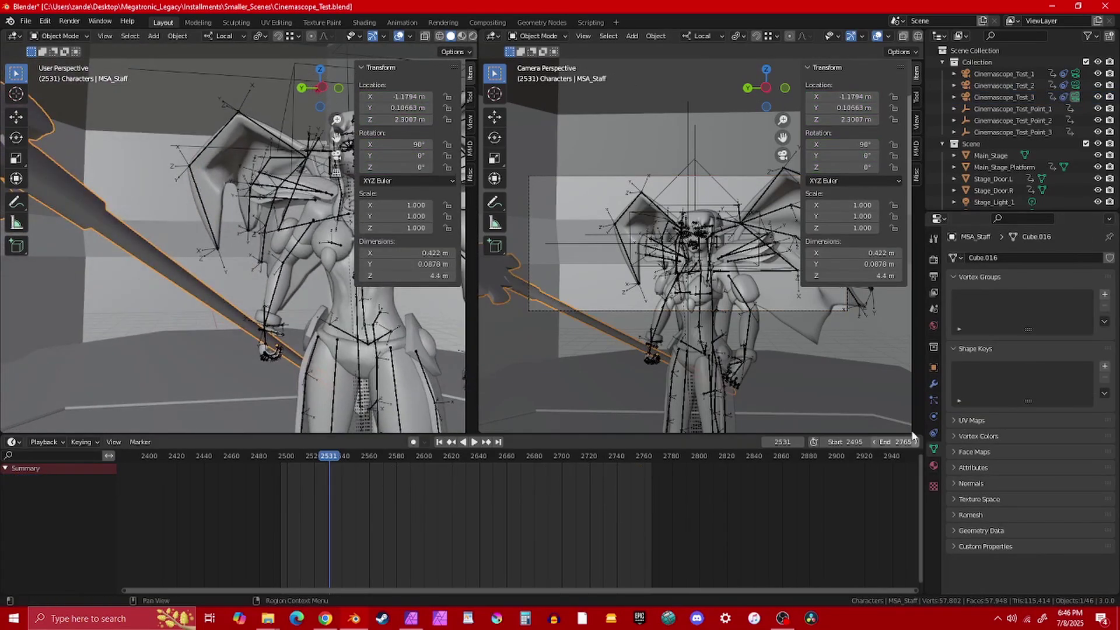
left_click(934, 400)
left_click(933, 432)
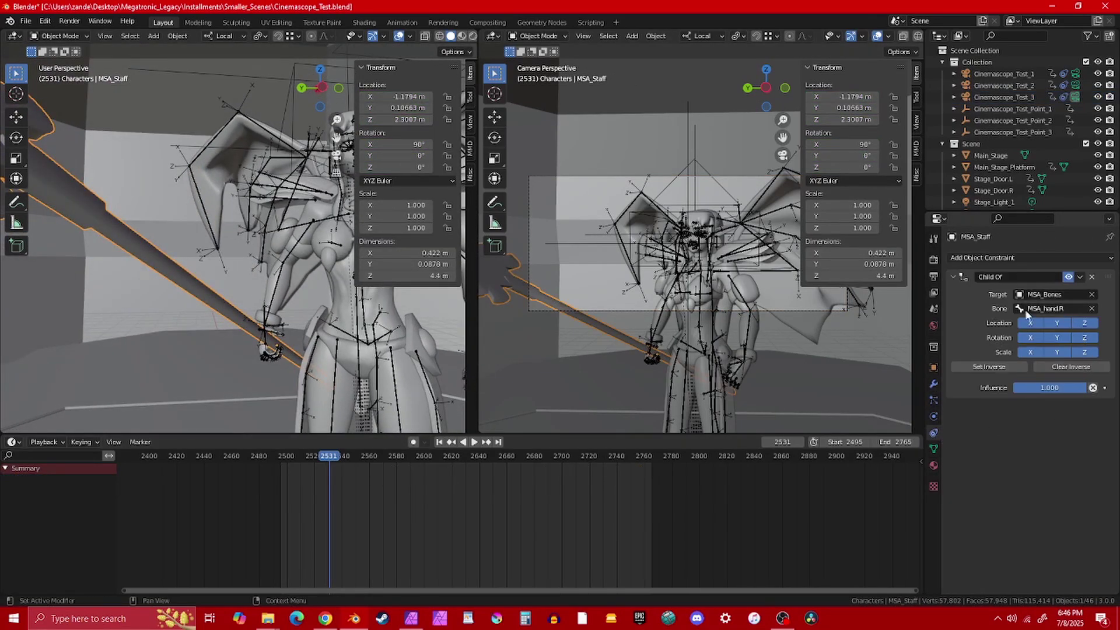
- Examine the Child Of constraint on the MSA_Bones armature and return to the one on MSA_Staff
middle_click_drag(312, 348, 294, 355)
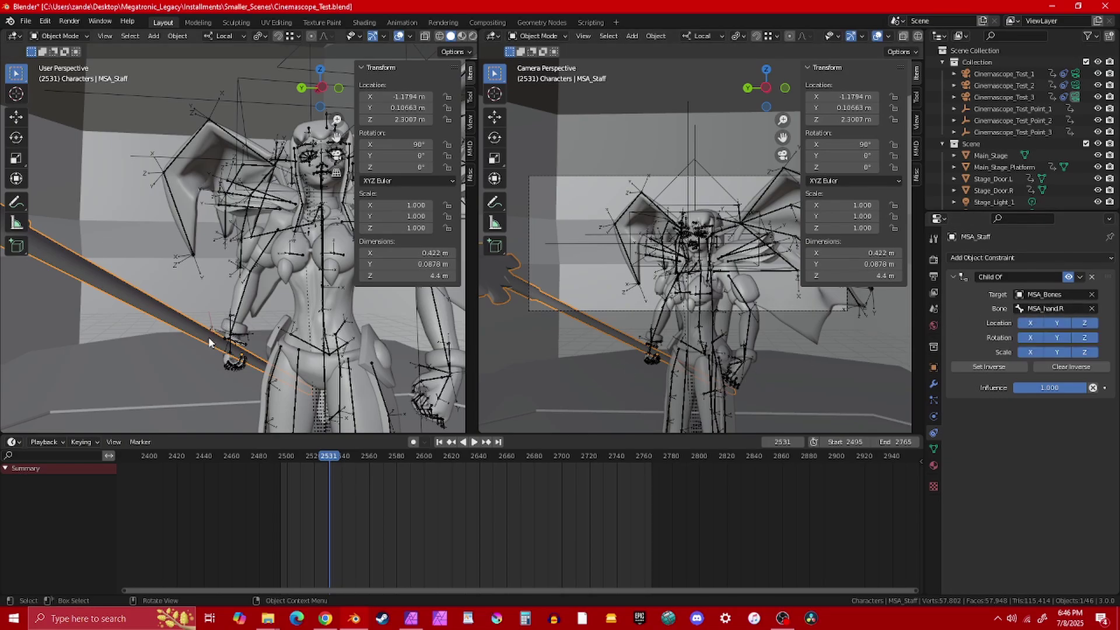
left_click(232, 349)
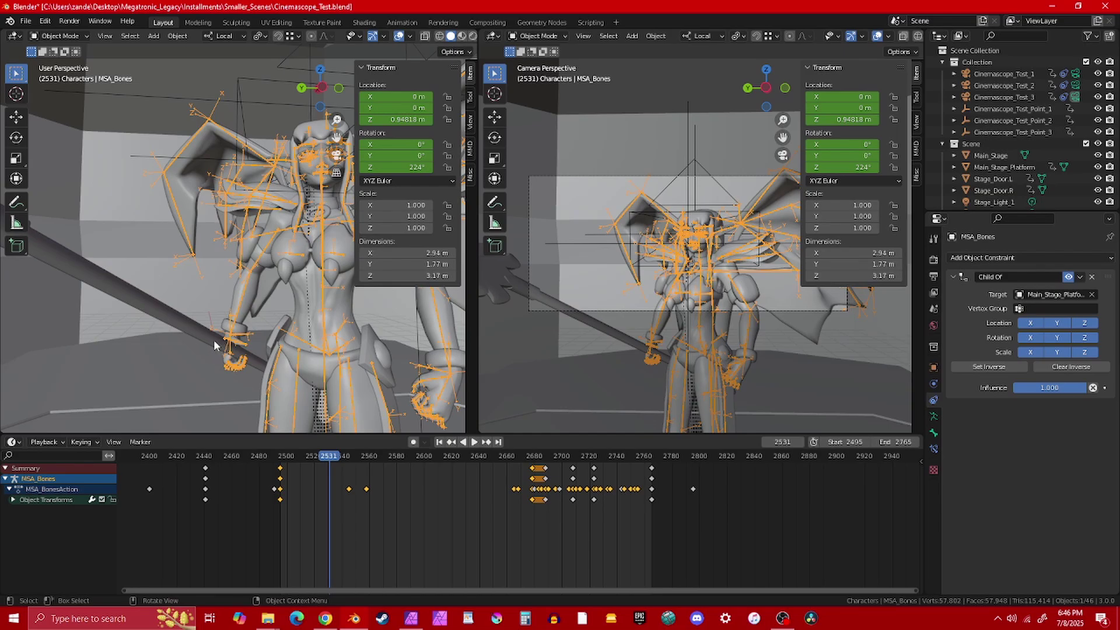
left_click(215, 345)
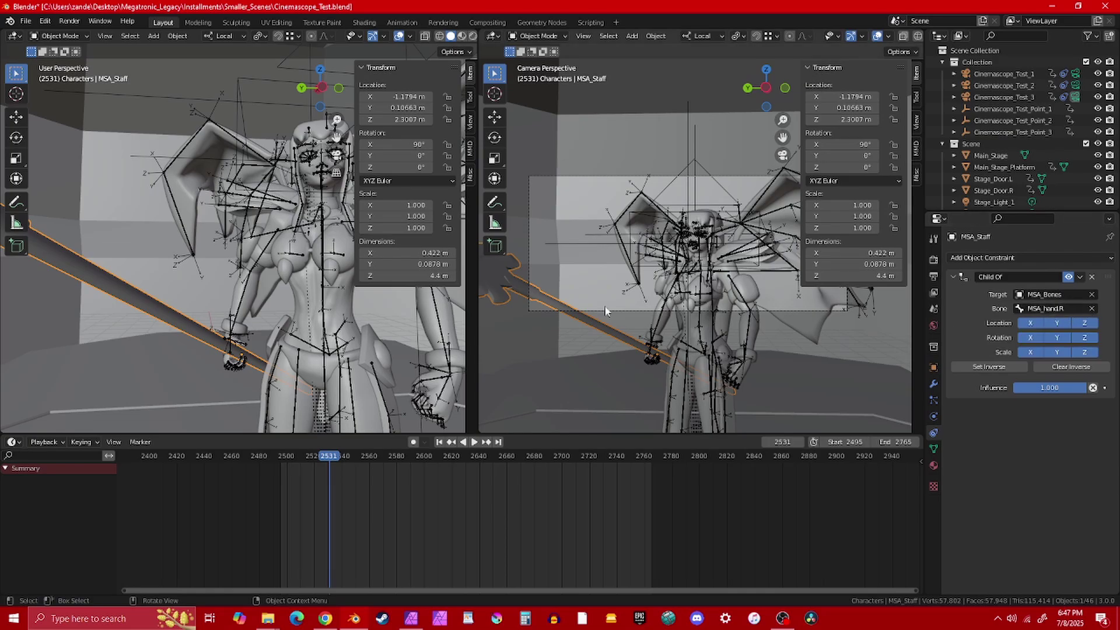
- Enlarge the outliner and exclude the Spyro, Conker, Shantae and Angel collections from the view layer
key("space")
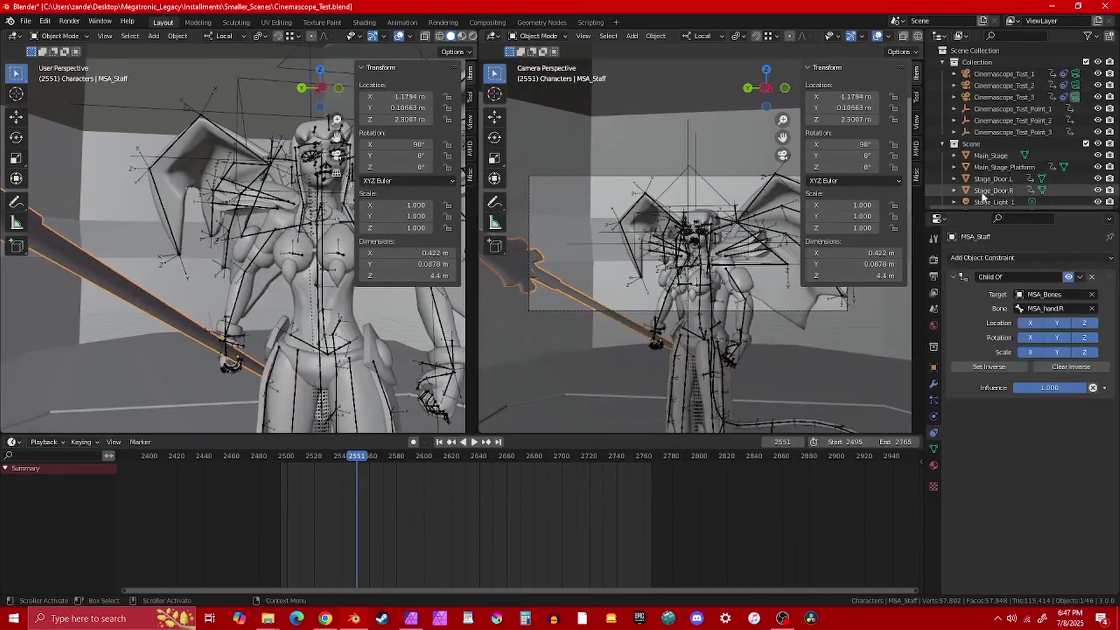
scroll(1051, 155, "down", 1)
left_click_drag(1044, 210, 1044, 273)
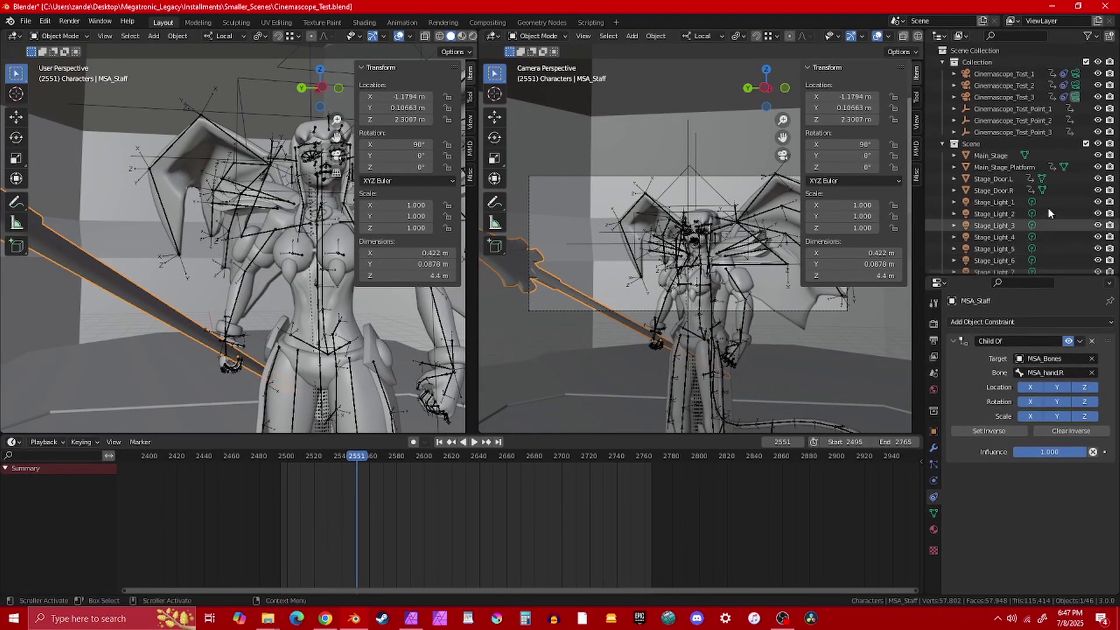
scroll(1079, 234, "down", 4)
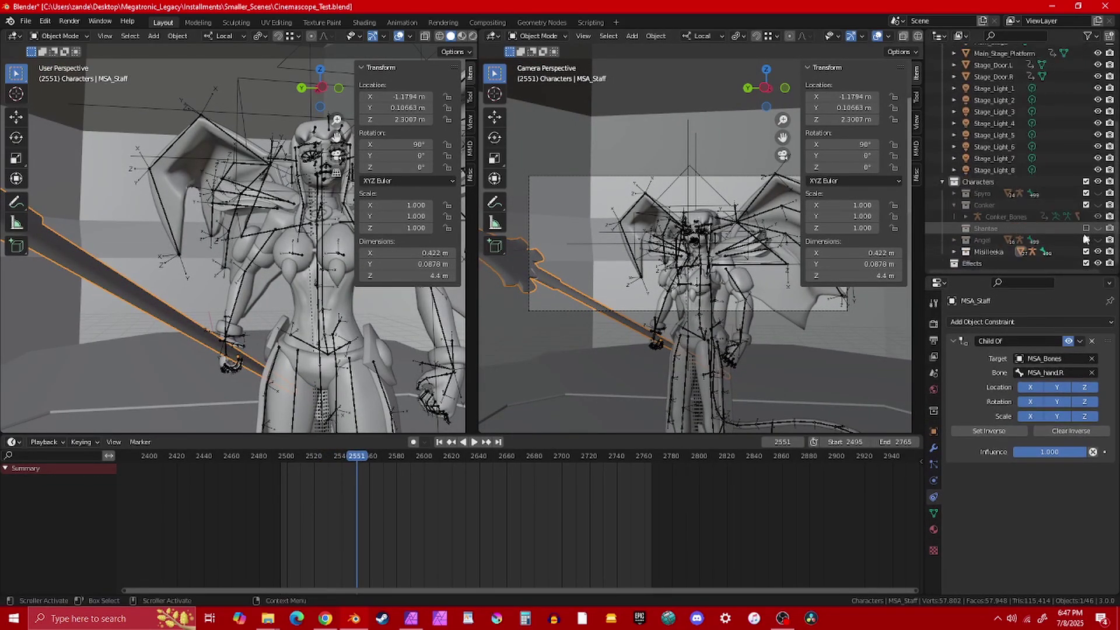
left_click(1086, 204)
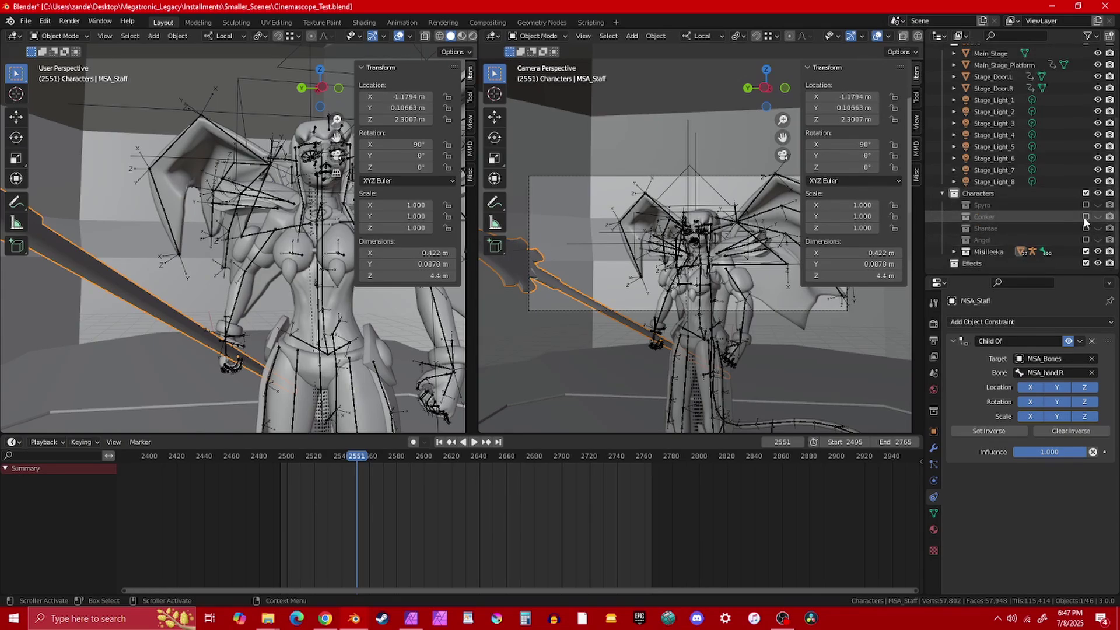
- Play the staff's animation and hide the overlays in the camera view, stopping around frame 2645
key("space")
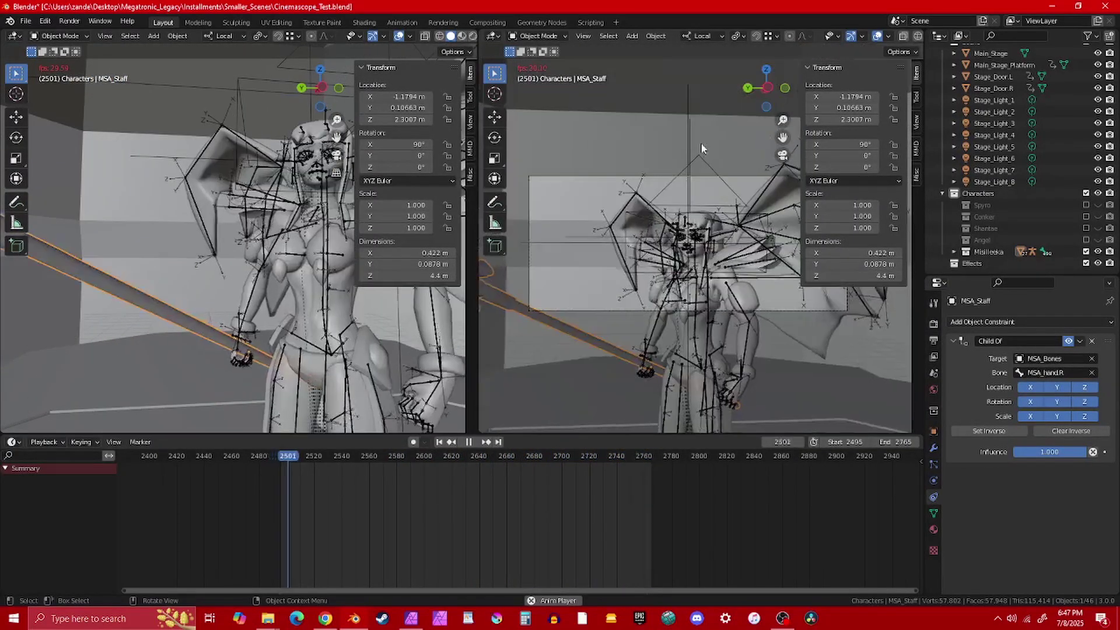
left_click(852, 37)
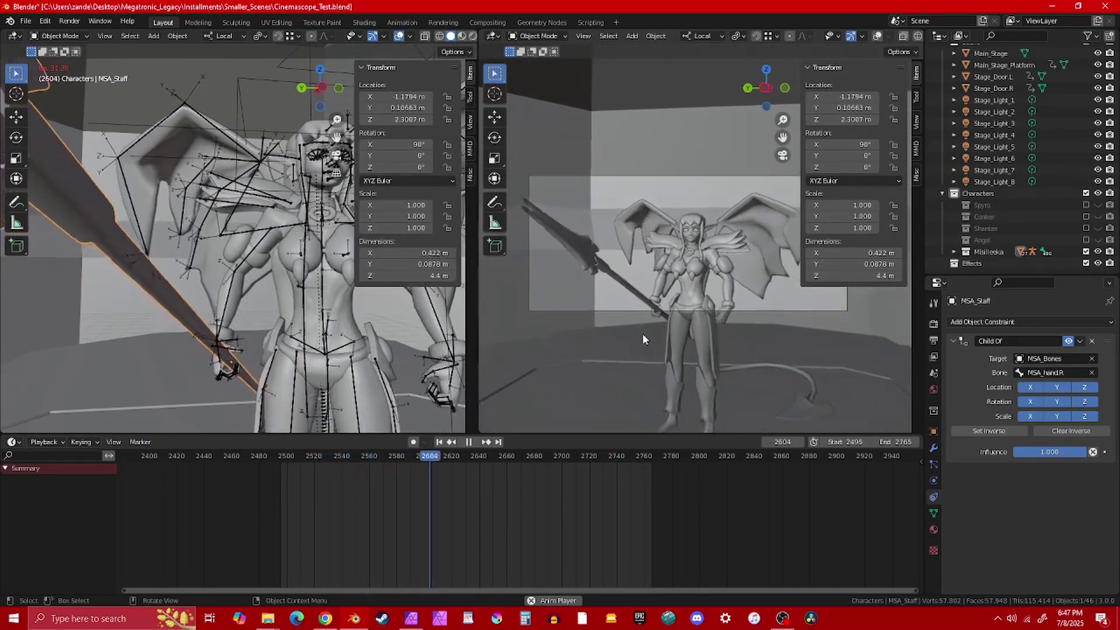
key("space")
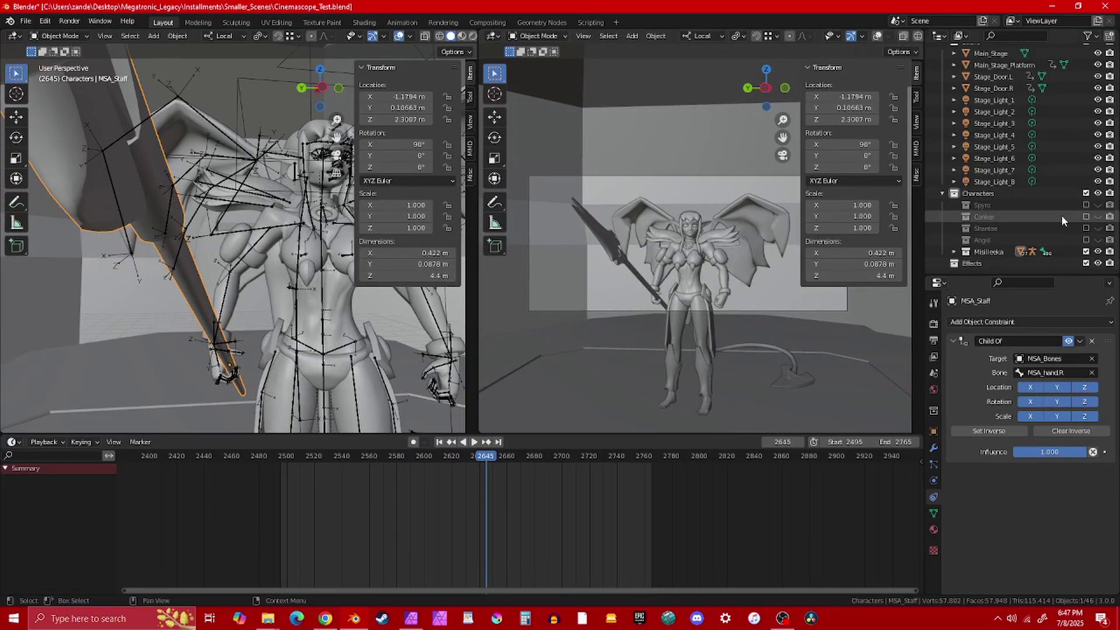
- Include the Spyro, Conker, Shantae and Angel collections in the view layer again
left_click(1086, 205)
left_click(1086, 217)
left_click(1086, 240)
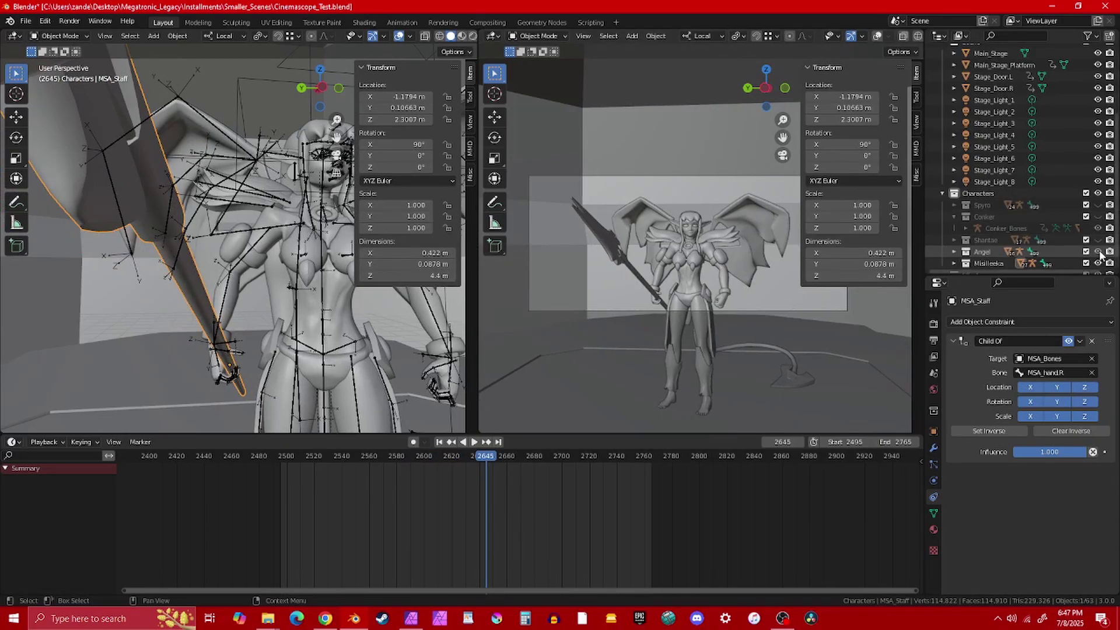
- Unhide the remaining character collections and select the SH_Boho_Rigging armature with the second viewport's overlays shown
left_click(1086, 251)
middle_click_drag(753, 257, 664, 297)
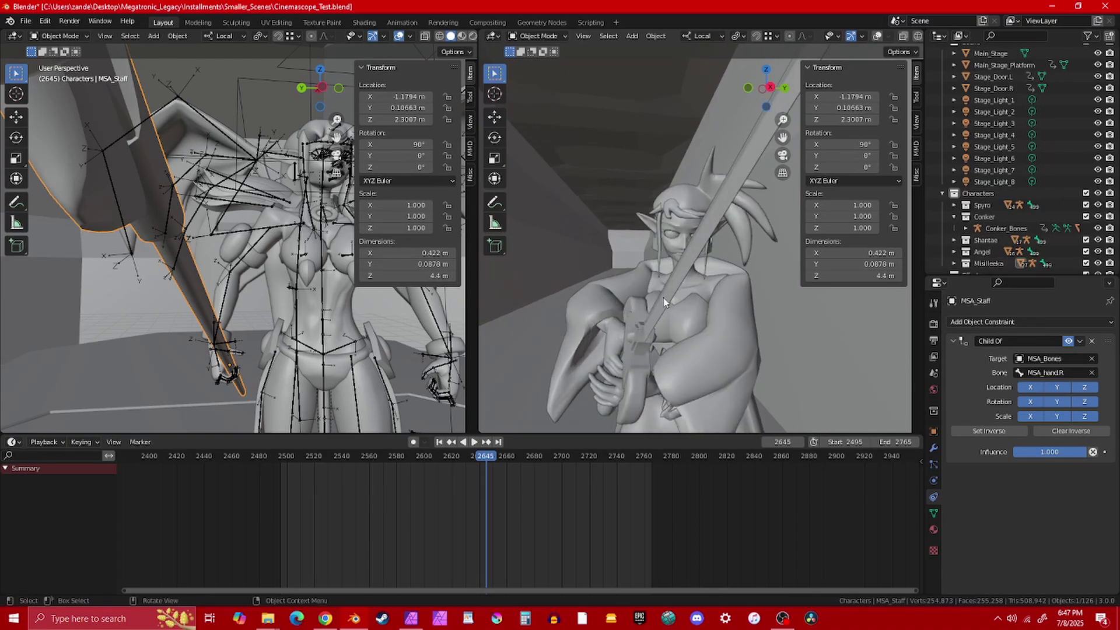
scroll(663, 297, "up", 4)
middle_click_drag(691, 337, 882, 41)
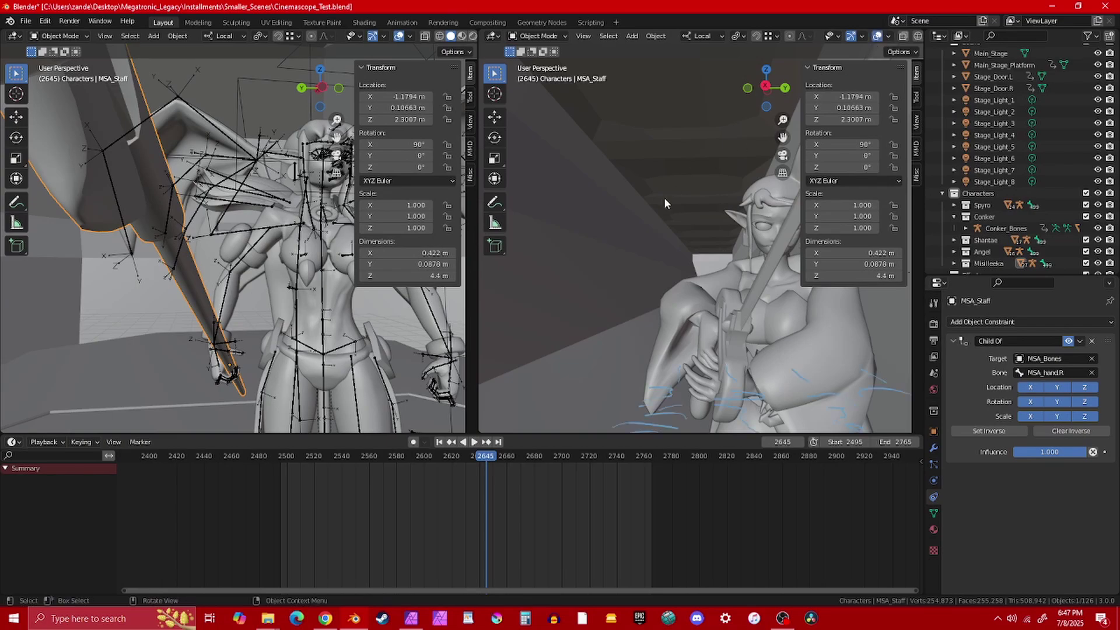
middle_click_drag(667, 201, 712, 301)
left_click(710, 302)
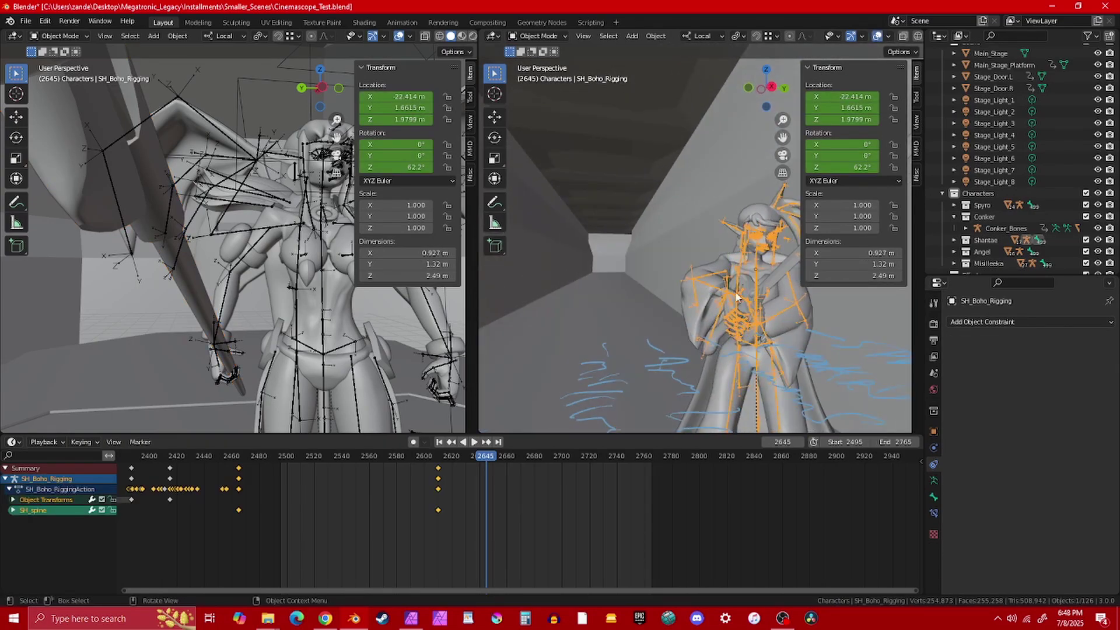
scroll(712, 297, "down", 6)
middle_click_drag(724, 266, 688, 309)
scroll(671, 280, "up", 4)
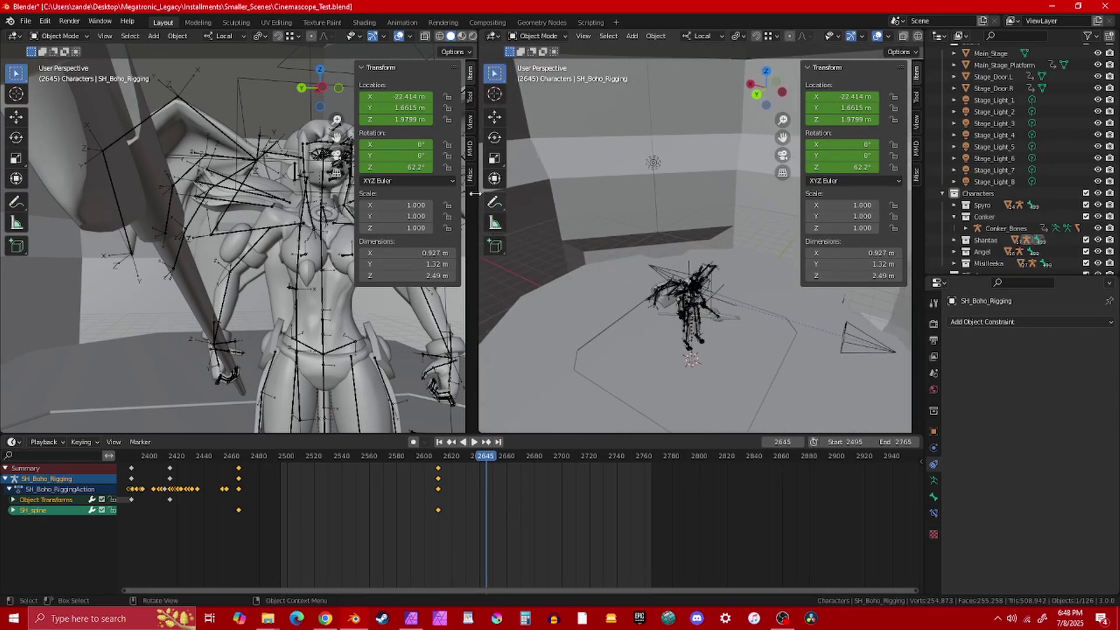
- Open the recent file ML_Child_Constraint_Practiceblend.blend
left_click(25, 21)
mouse_move(75, 61)
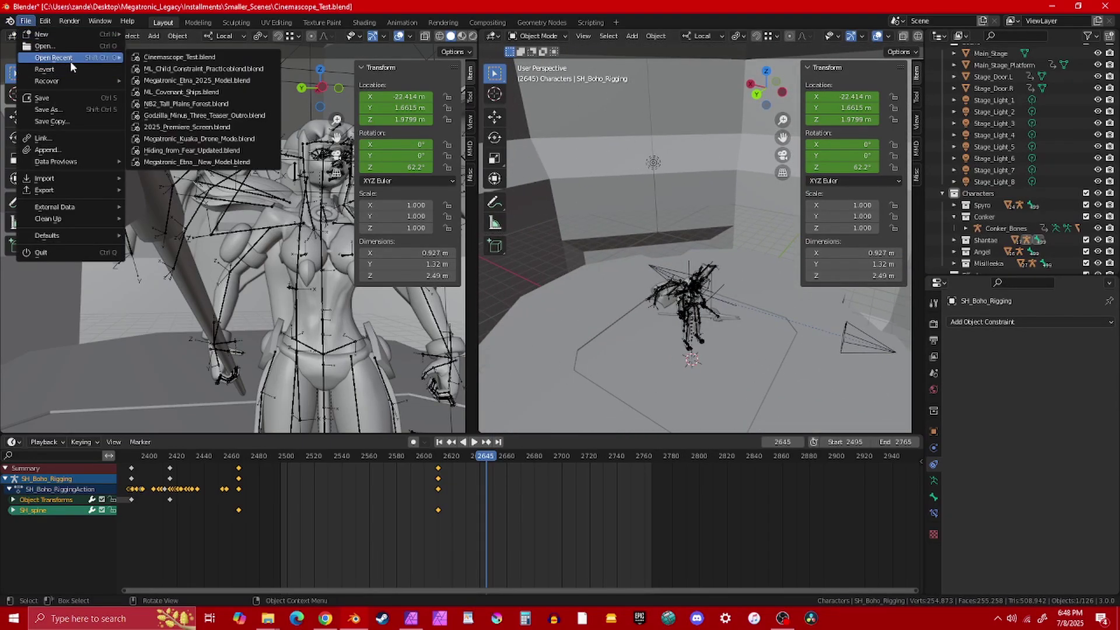
left_click(168, 69)
left_click(595, 332)
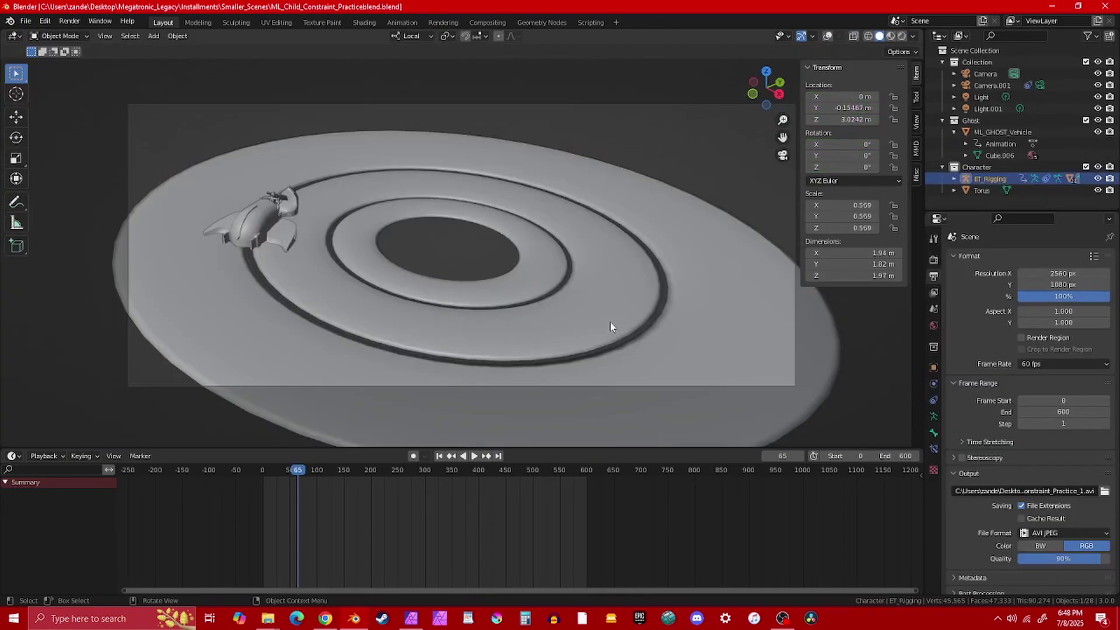
- Show the viewport overlays and select the ML_GHOST_Vehicle object to display its keyframes
middle_click_drag(448, 226, 424, 266)
scroll(435, 246, "up", 5)
scroll(424, 261, "up", 5)
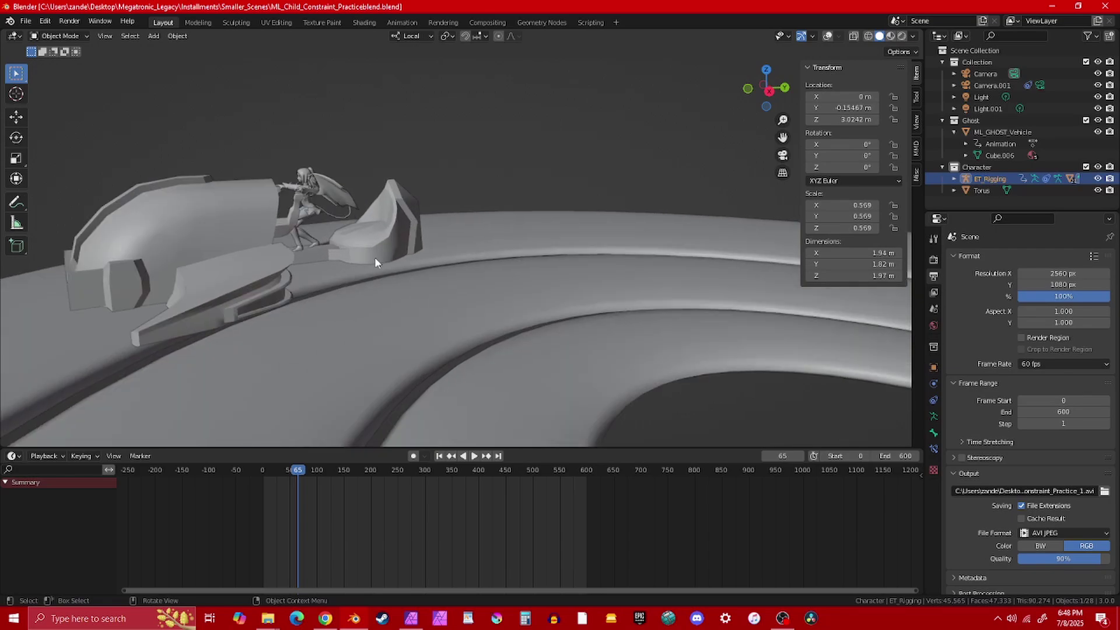
left_click(827, 36)
left_click(349, 251)
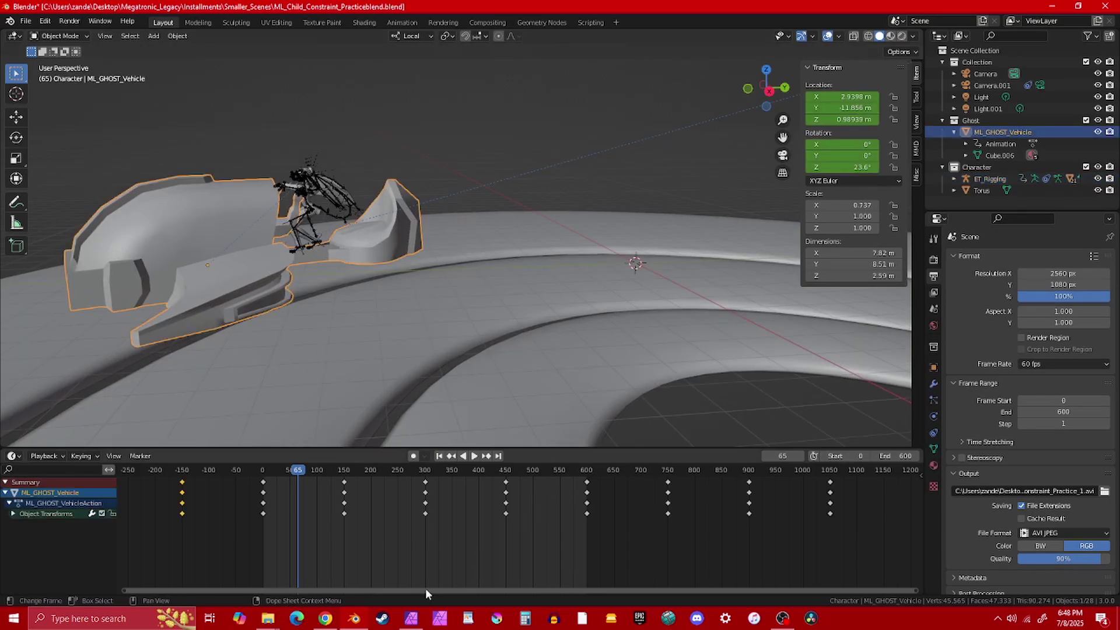
scroll(379, 483, "down", 3)
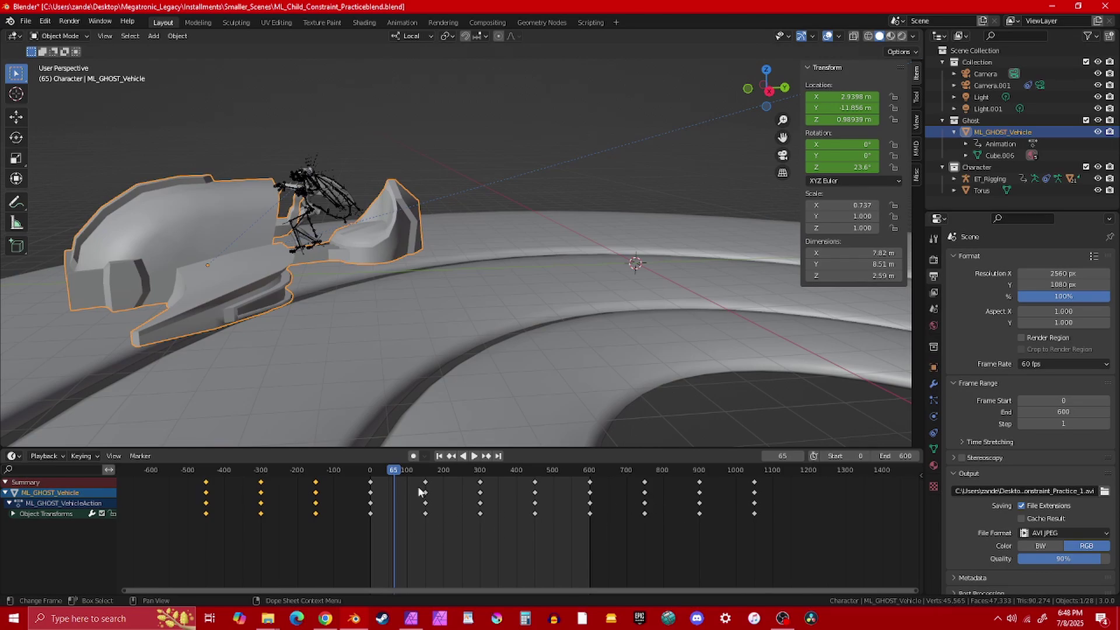
middle_click_drag(443, 333, 355, 309)
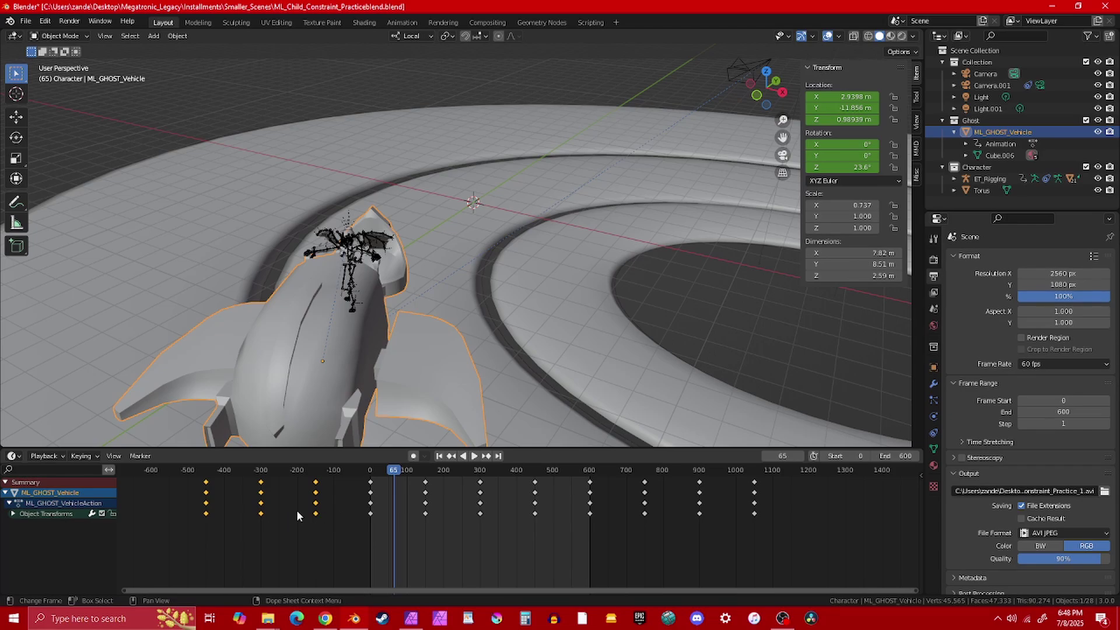
- Go to frame 0 and select the vehicle's keyframes at frames 150, 300 and 450
key("shift+Left")
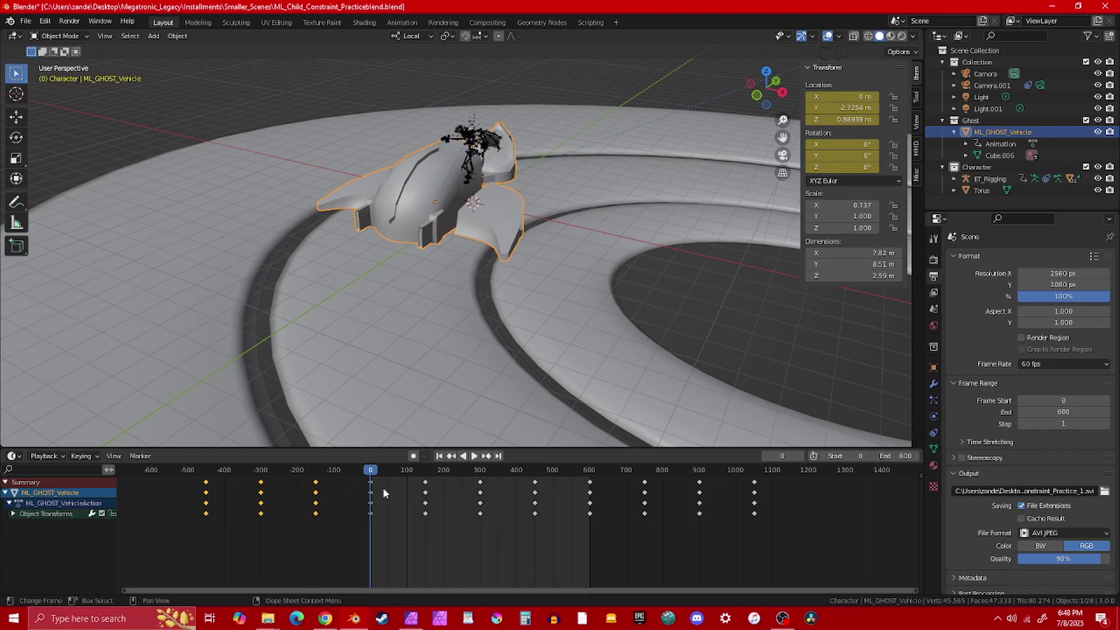
middle_click_drag(383, 493, 516, 492)
middle_click_drag(512, 530, 489, 523)
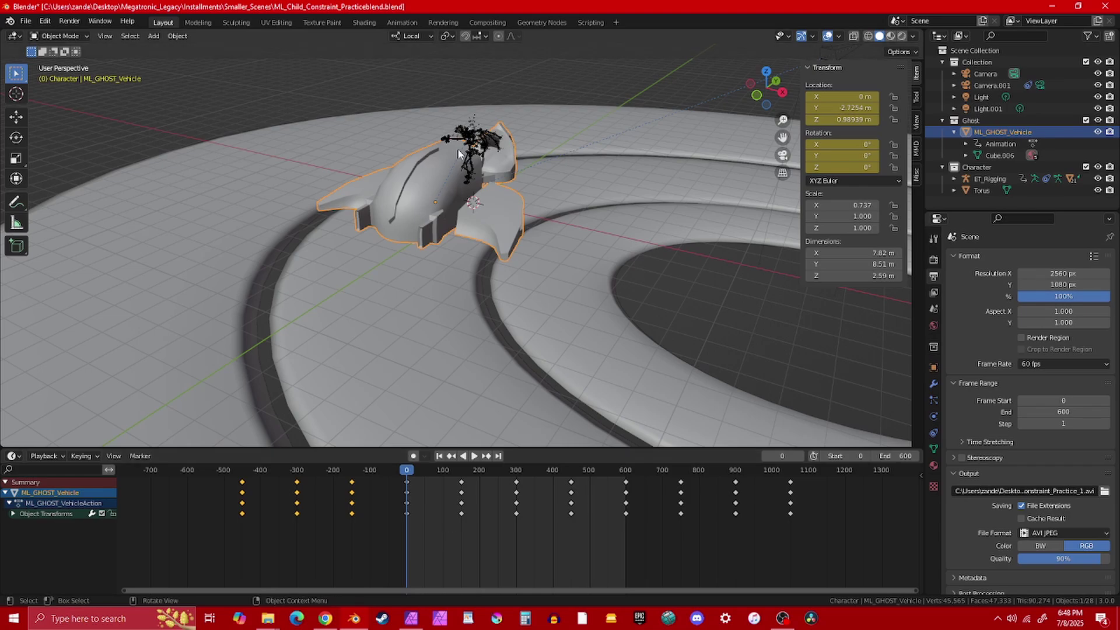
middle_click_drag(435, 242, 607, 347)
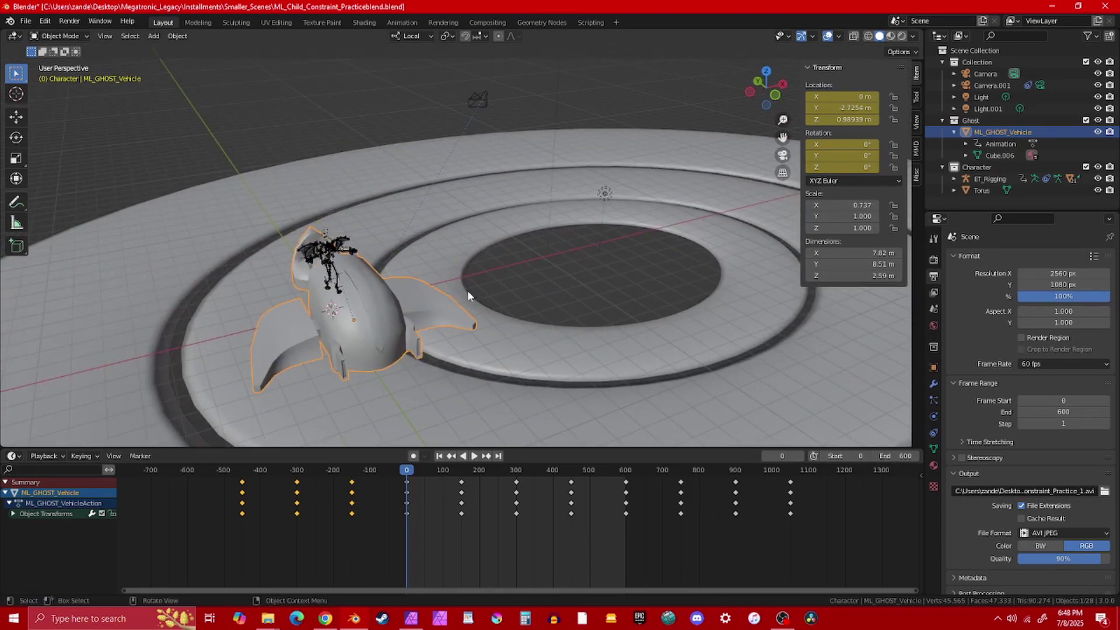
left_click_drag(444, 463, 580, 556)
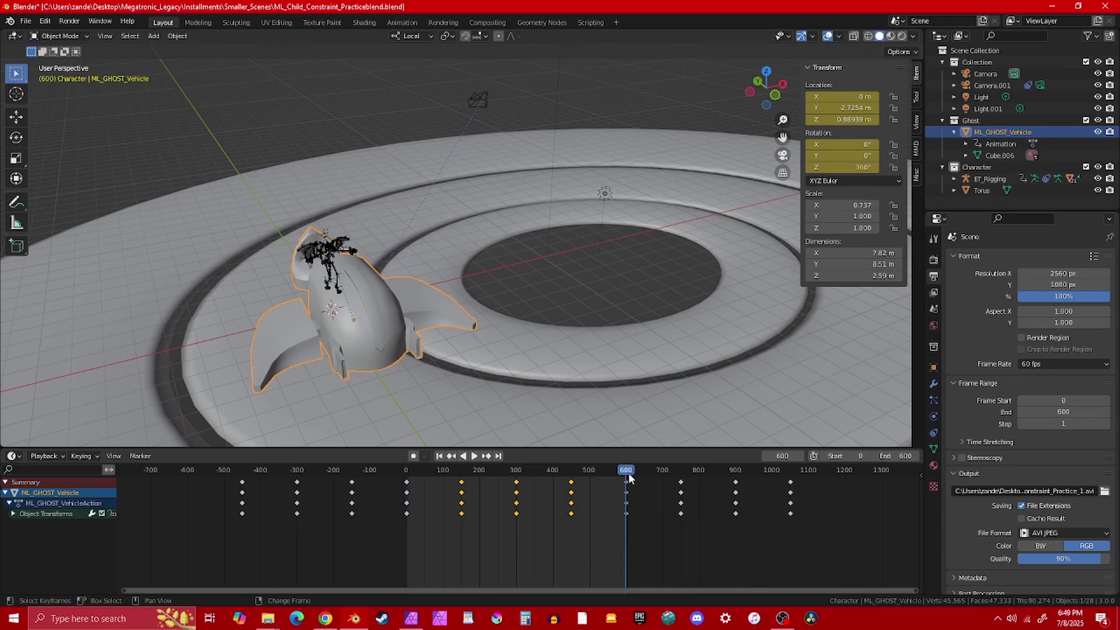
- Jump back and forth between start frame 0 and end frame 600 to compare the vehicle's placement
key("shift+Right")
key("shift+Left")
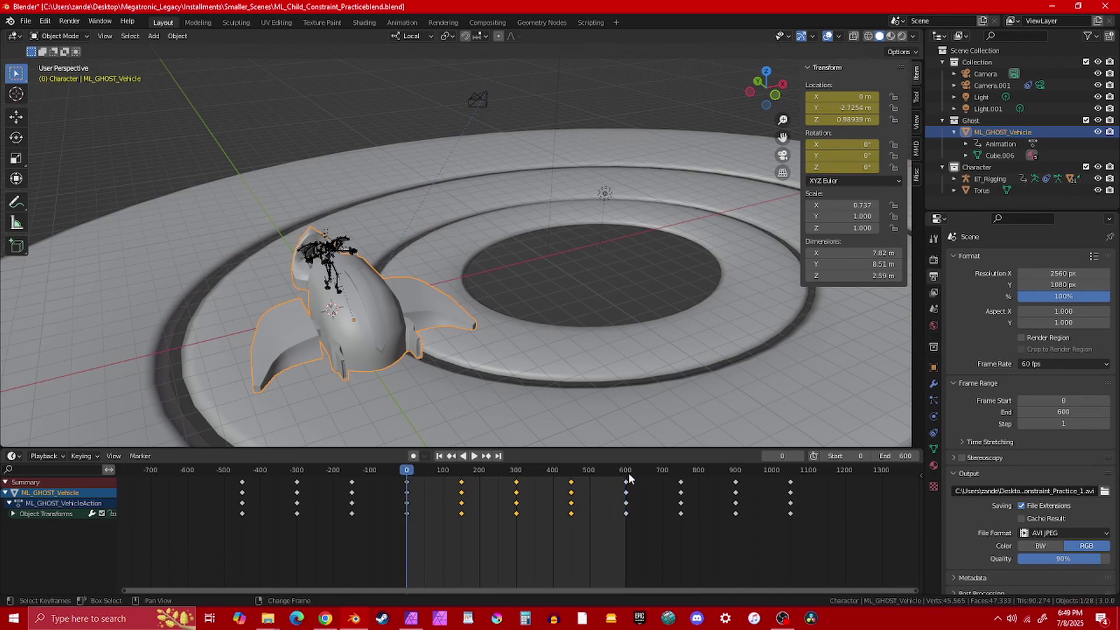
key("shift+Right")
key("shift+Left")
key("shift+Right")
key("shift+Left")
key("shift+Right")
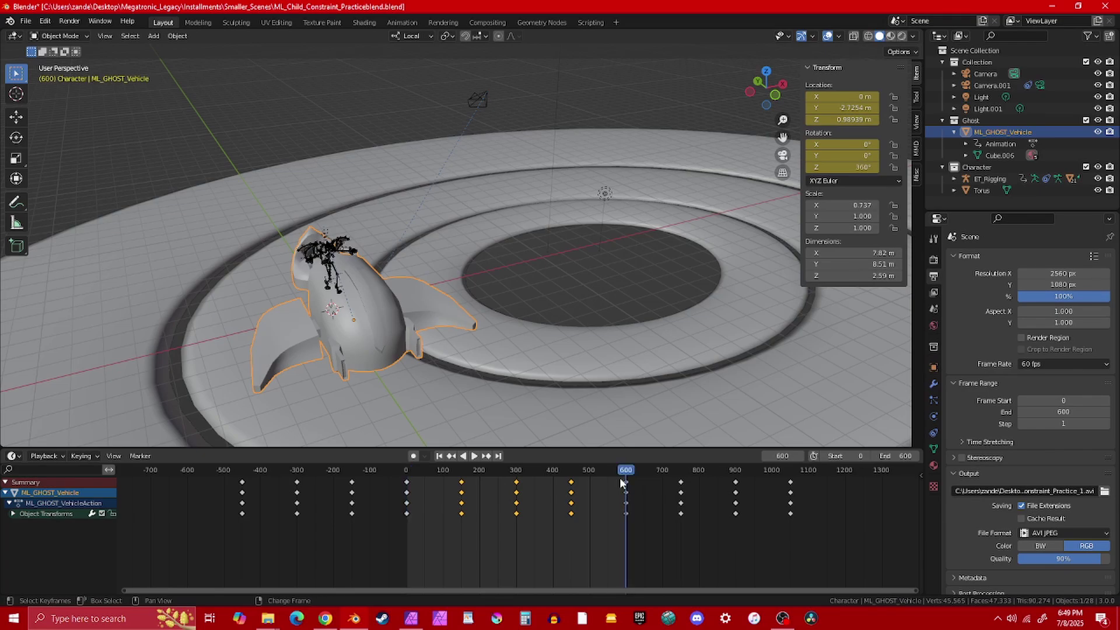
key("shift+Left")
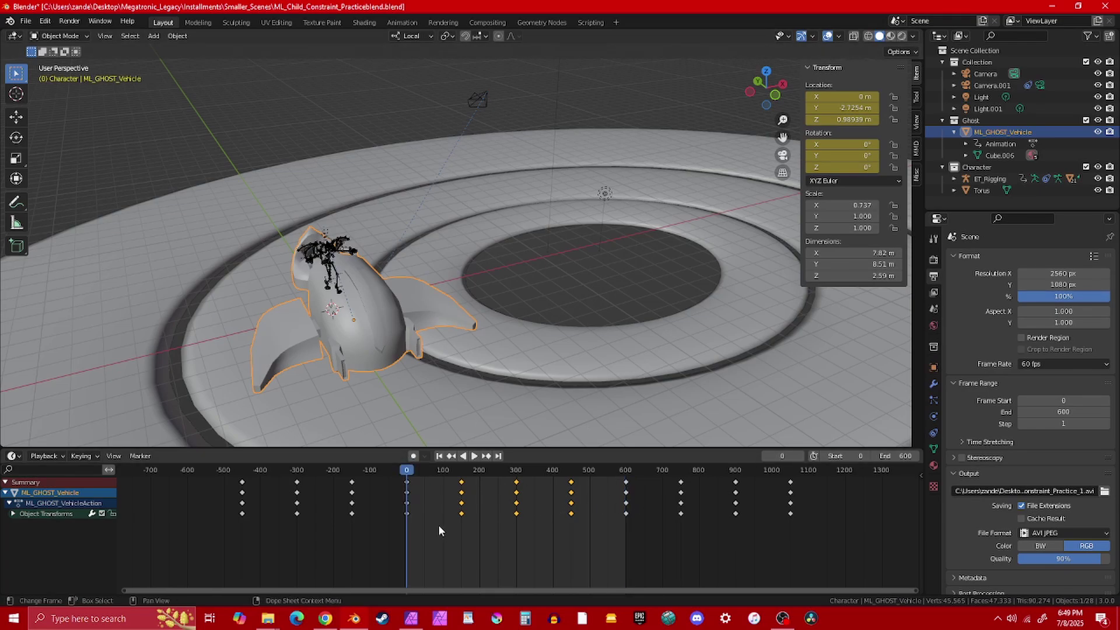
- Examine the spacing of the vehicle's keyframes along the timeline and its starting position on the ring
middle_click_drag(543, 491, 385, 507)
scroll(400, 502, "up", 5)
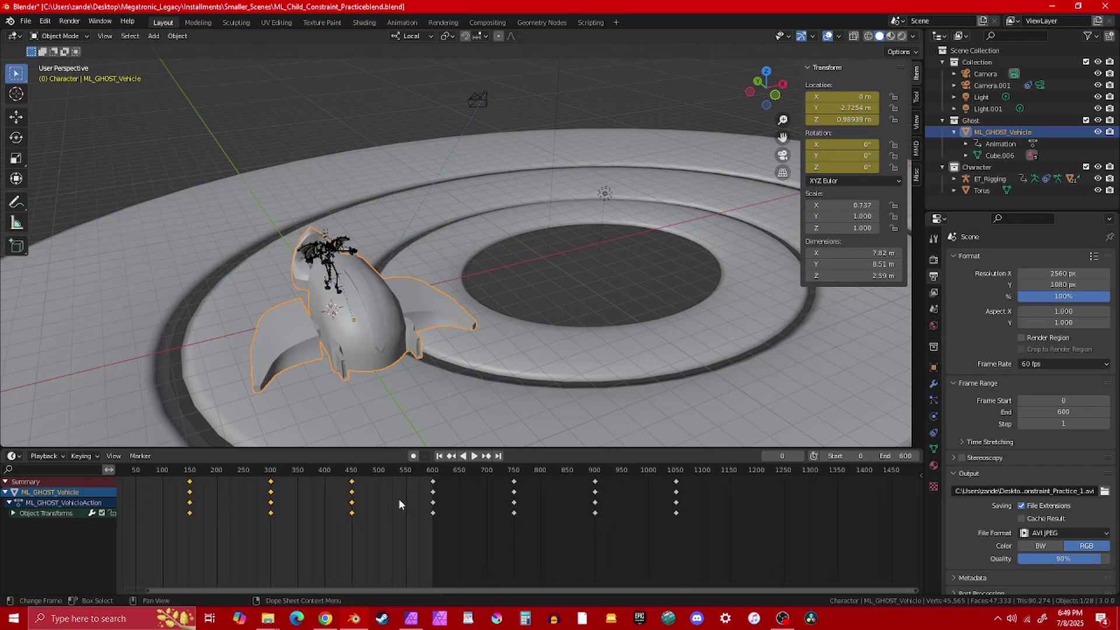
middle_click_drag(478, 505, 511, 506)
scroll(507, 508, "up", 2)
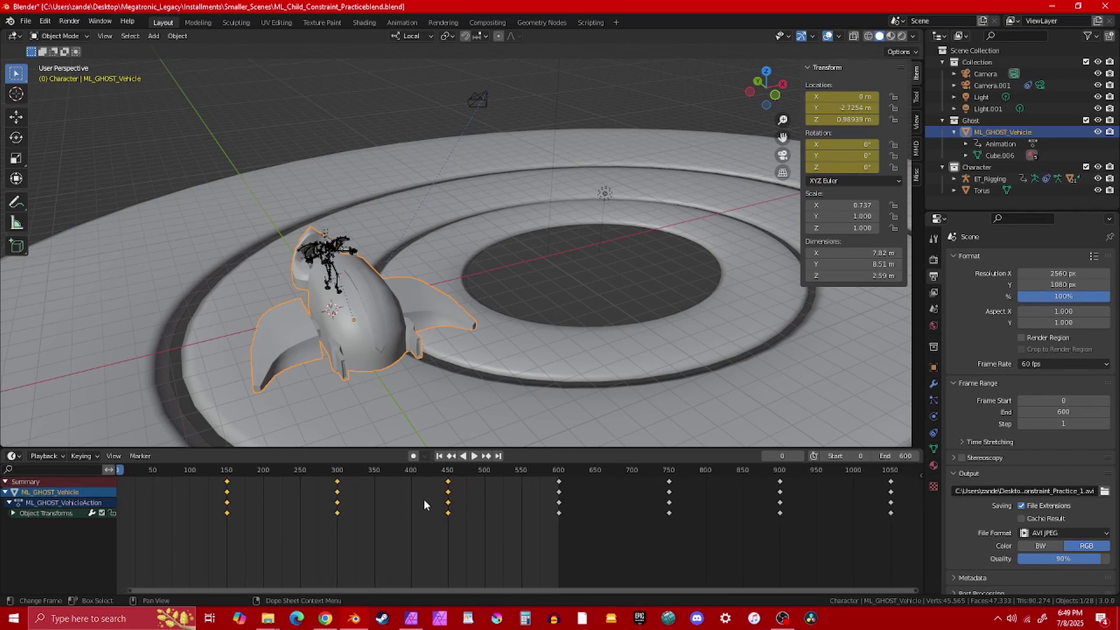
middle_click_drag(423, 498, 542, 510)
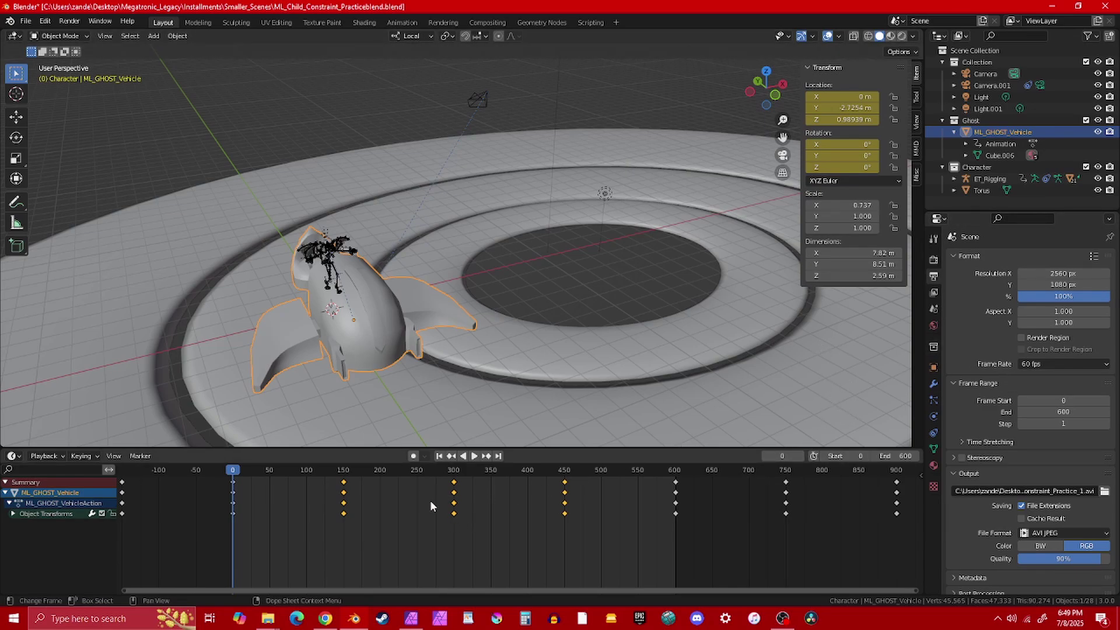
middle_click_drag(506, 509, 328, 532)
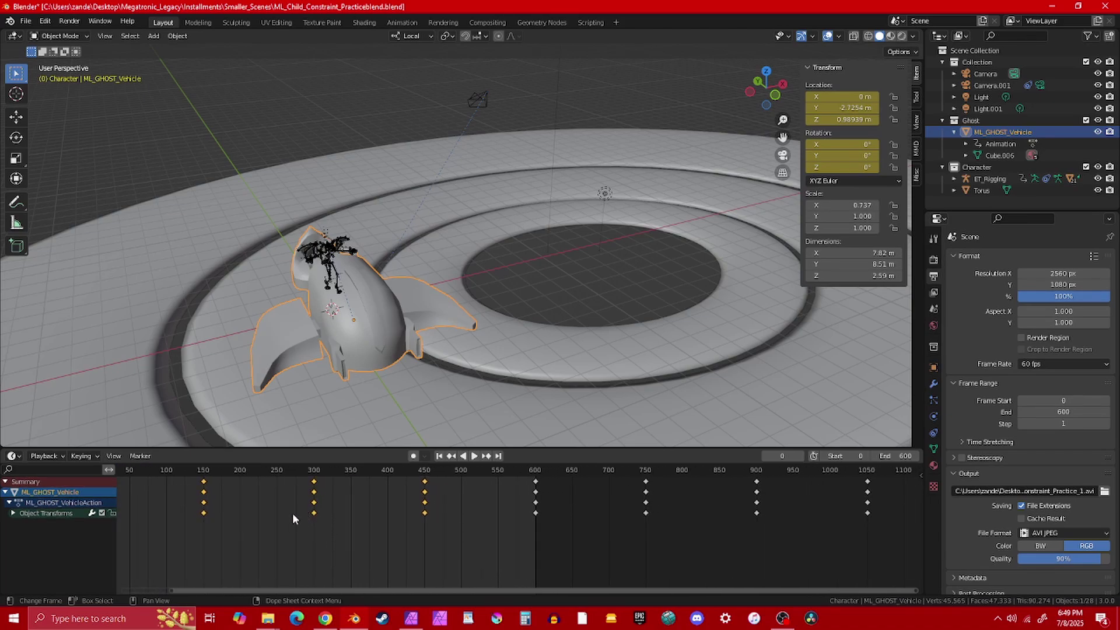
middle_click_drag(292, 513, 495, 519)
scroll(344, 485, "up", 2)
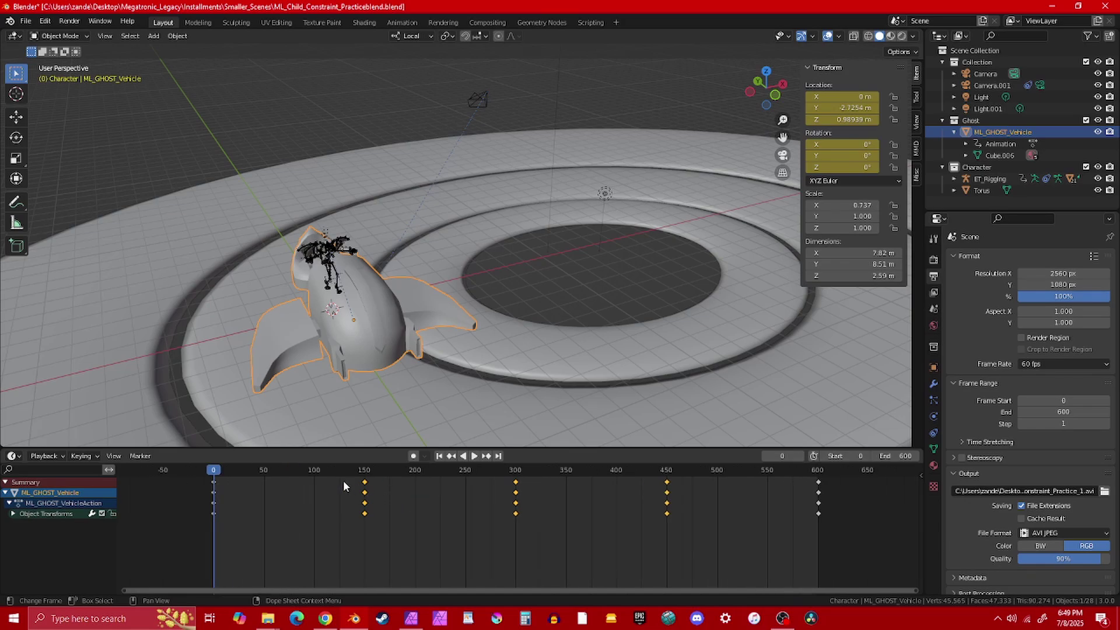
middle_click_drag(519, 245, 684, 201)
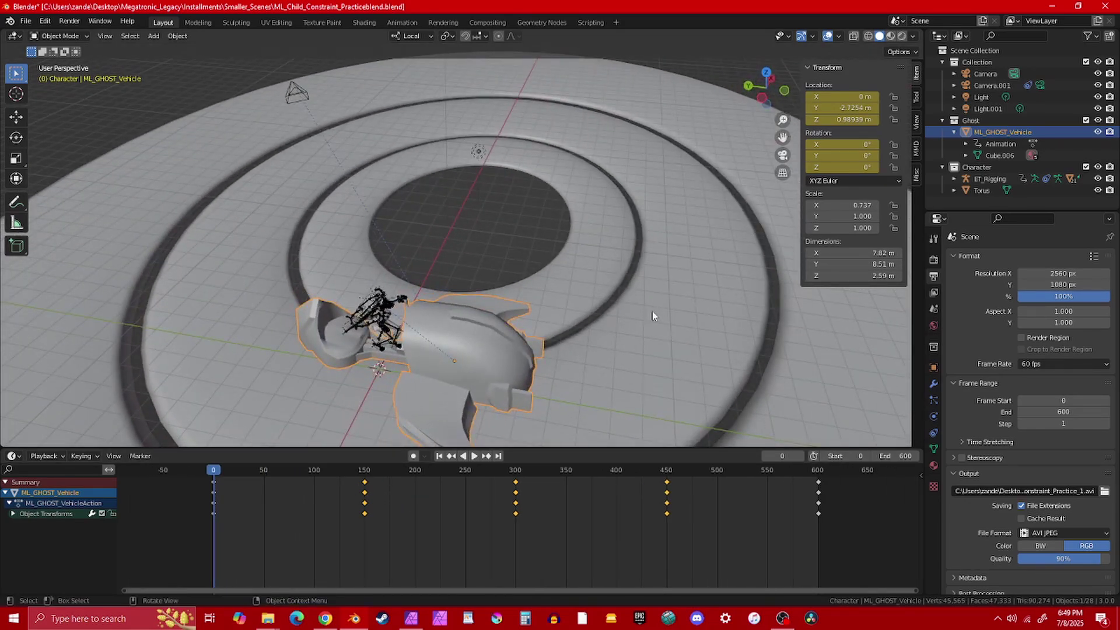
- Step through the vehicle's keyframes at frames 150, 300, 450 and 600 to compare its positions around the ring
middle_click_drag(456, 554, 371, 563)
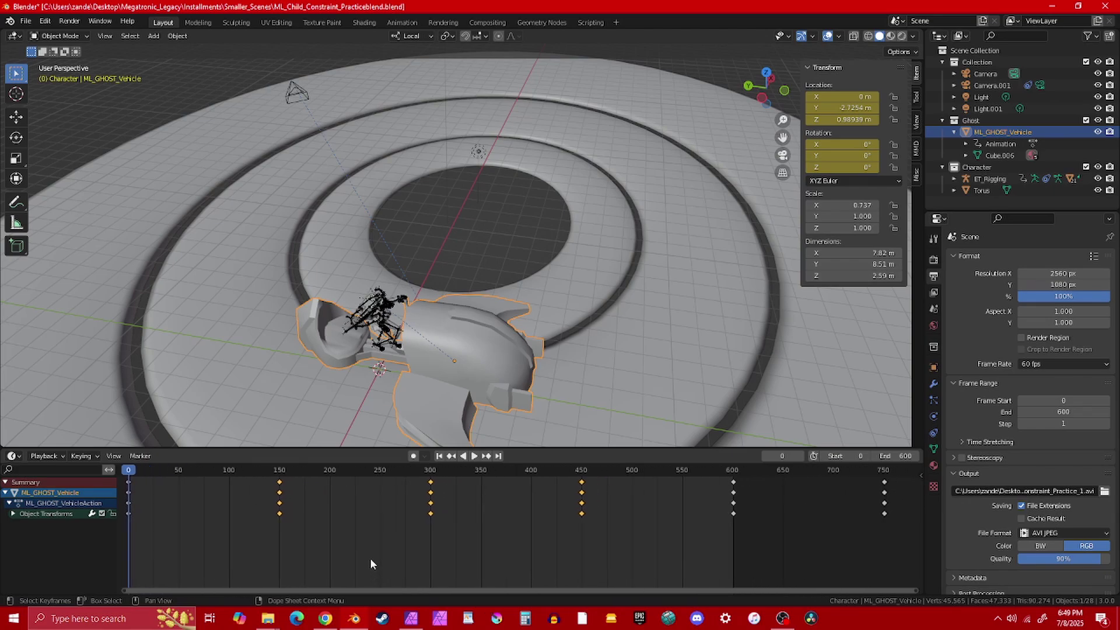
left_click(431, 469)
key("Right")
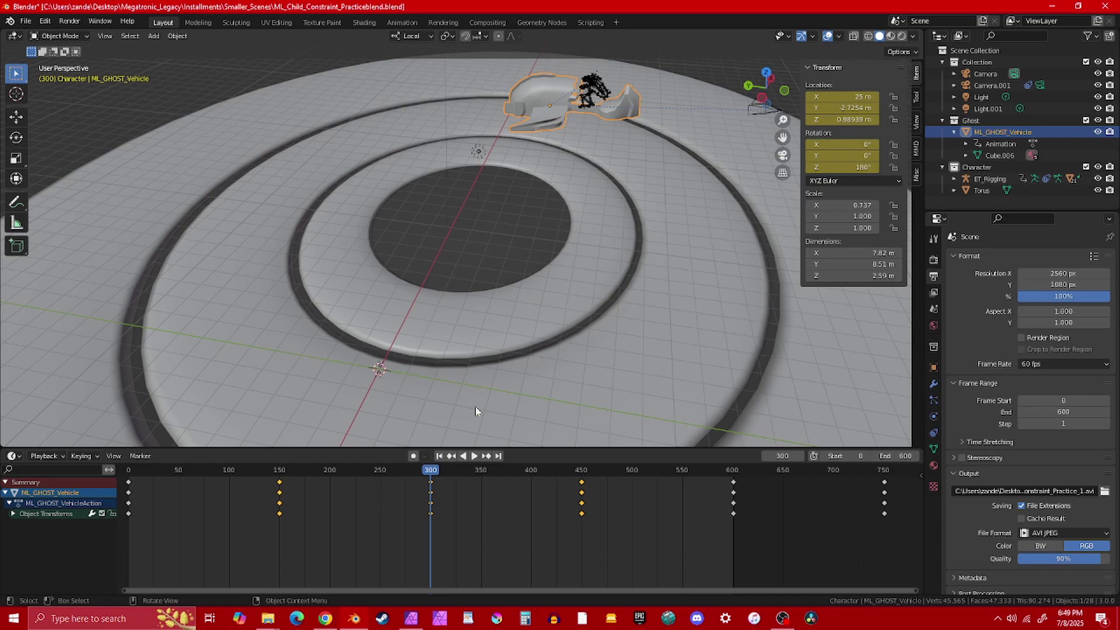
key("Up")
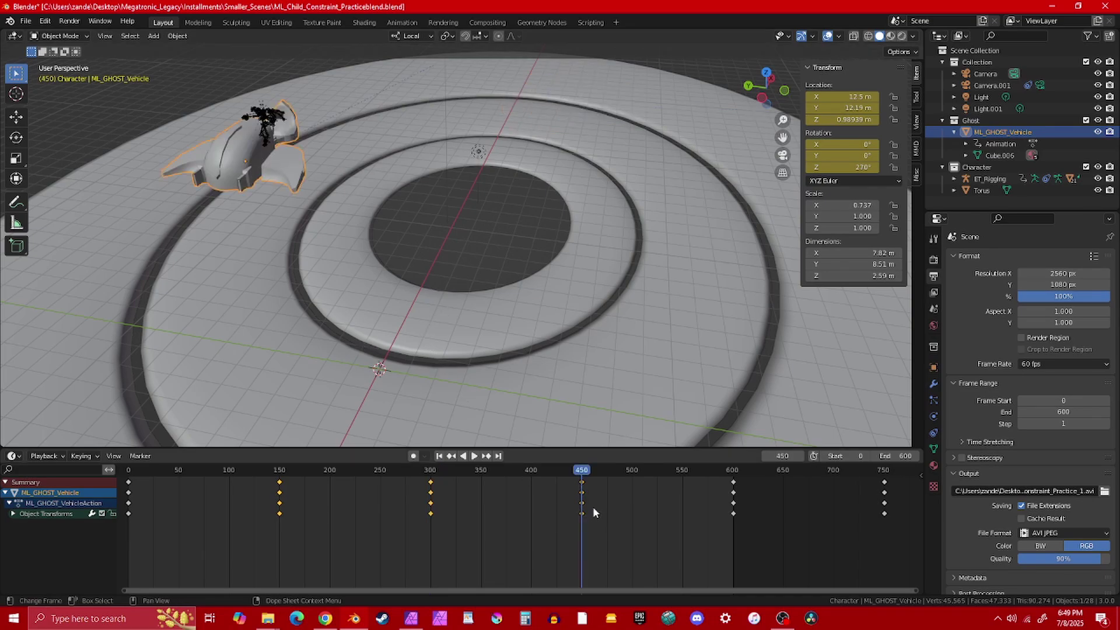
key("Down")
key("Up")
key("Down")
key("Up")
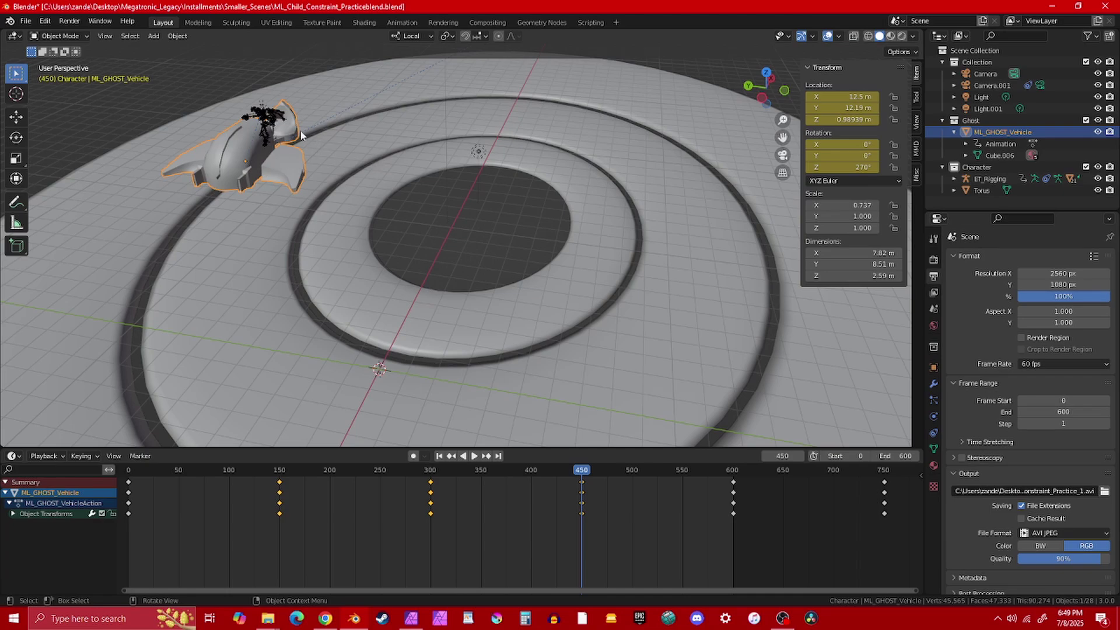
key("Down")
key("Down")
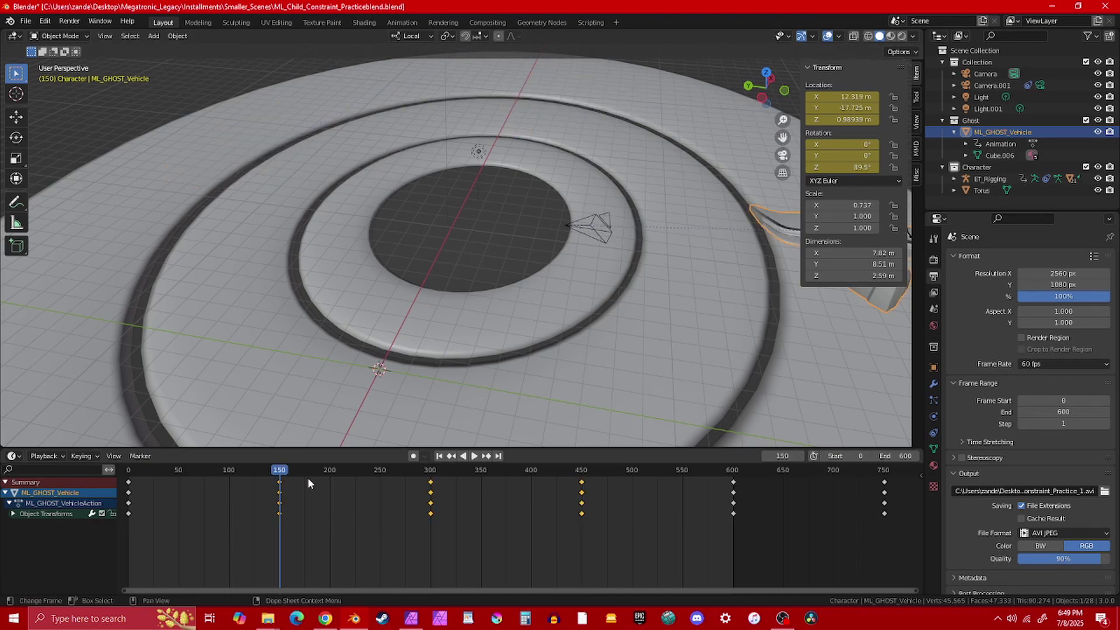
key("Up")
key("Up")
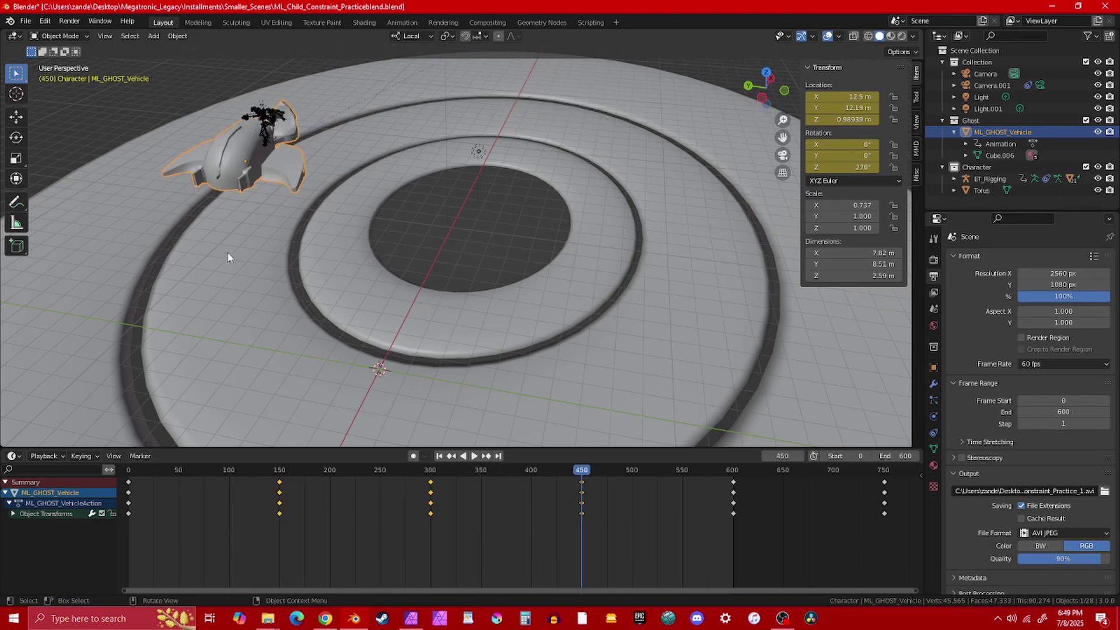
key("Up")
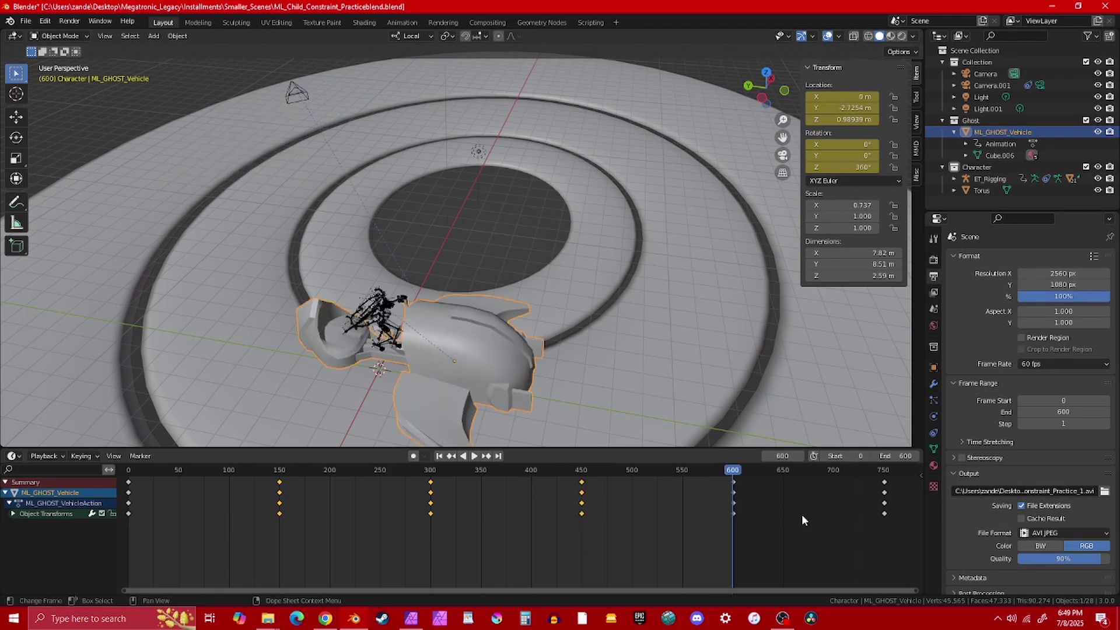
- Duplicate the selected keyframes from frames 150, 300 and 450 and place the copies around frames 750, 900 and 1050
middle_click_drag(652, 520, 575, 536)
scroll(632, 528, "up", 16)
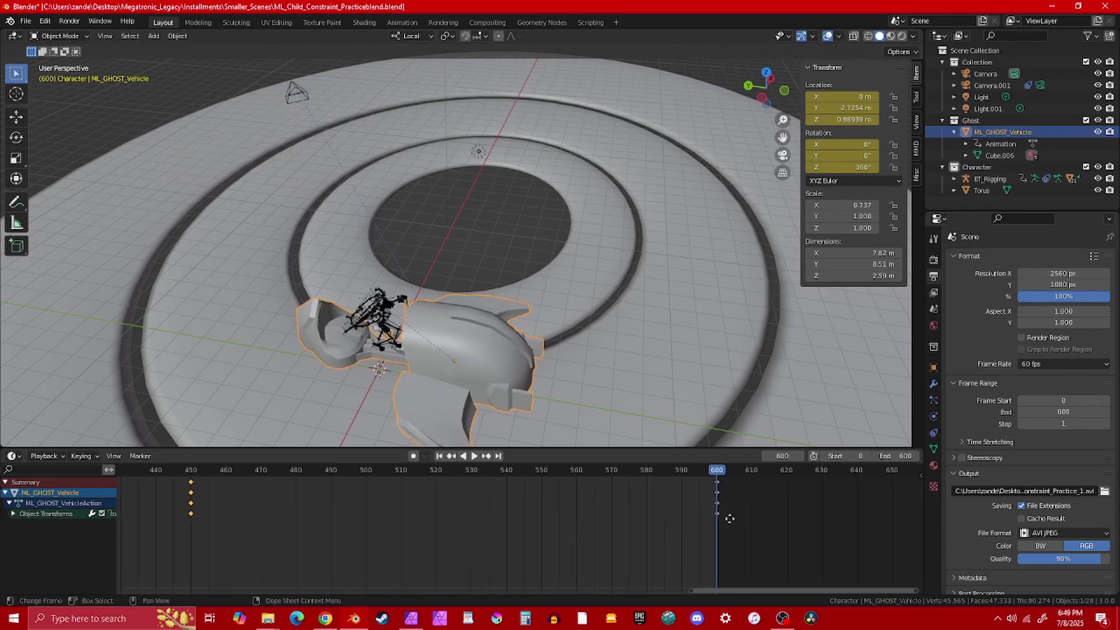
middle_click_drag(730, 519, 585, 515)
scroll(585, 513, "down", 7)
scroll(628, 512, "down", 8)
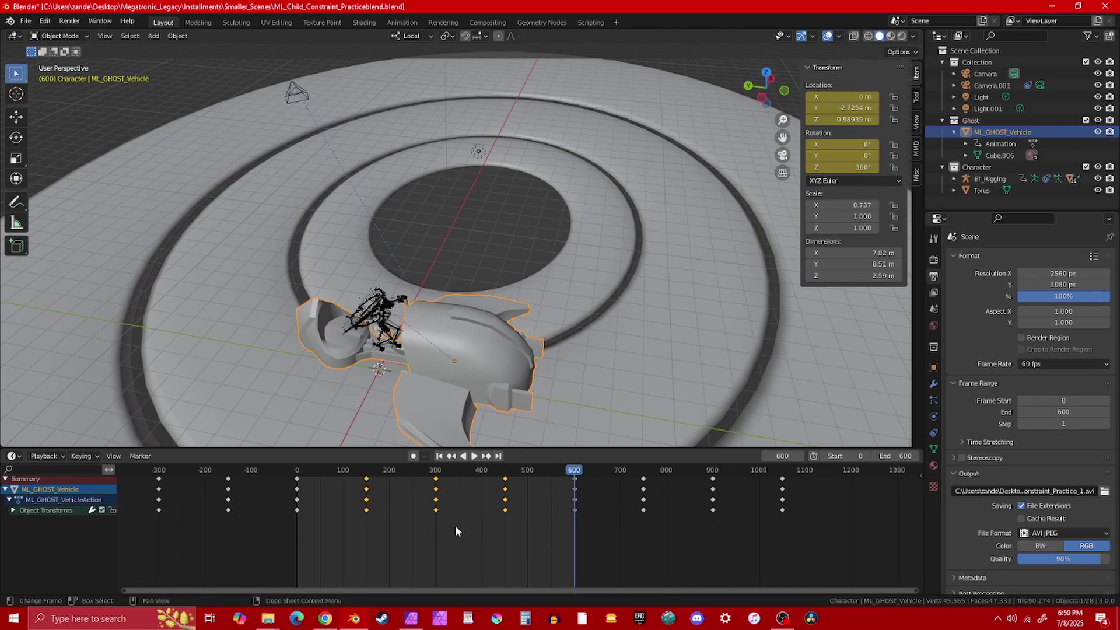
key("g")
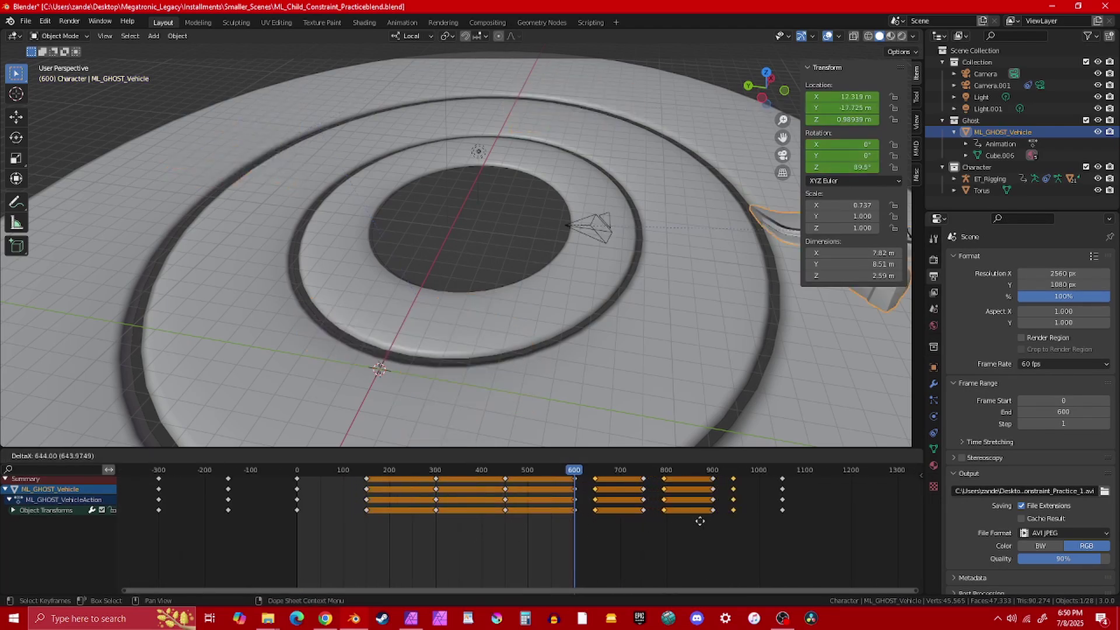
left_click(738, 525)
scroll(565, 519, "up", 8)
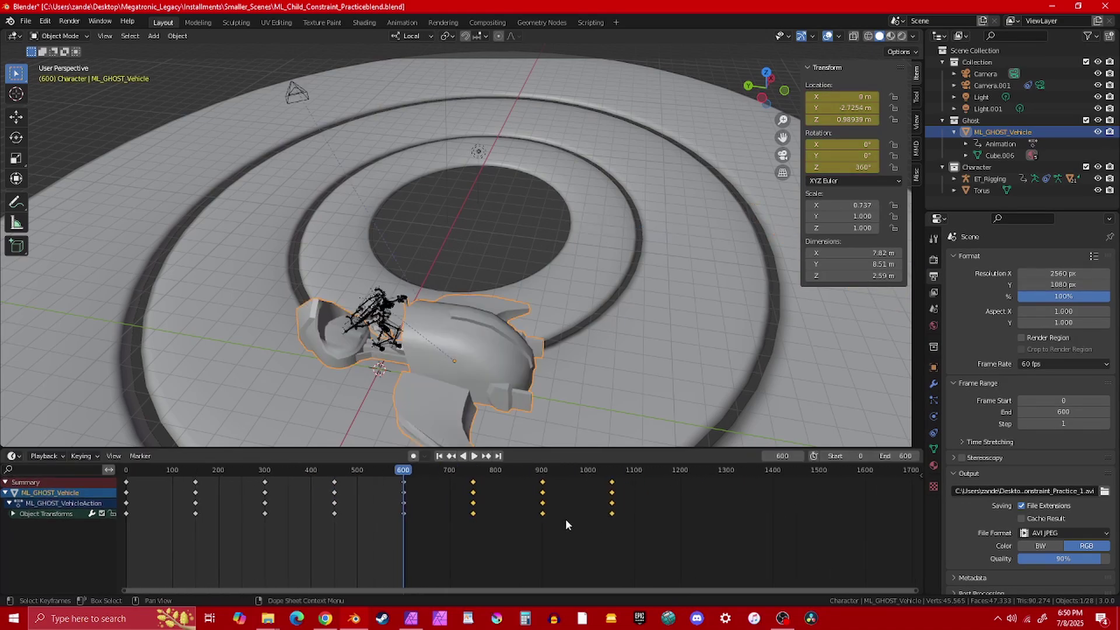
scroll(467, 515, "up", 3)
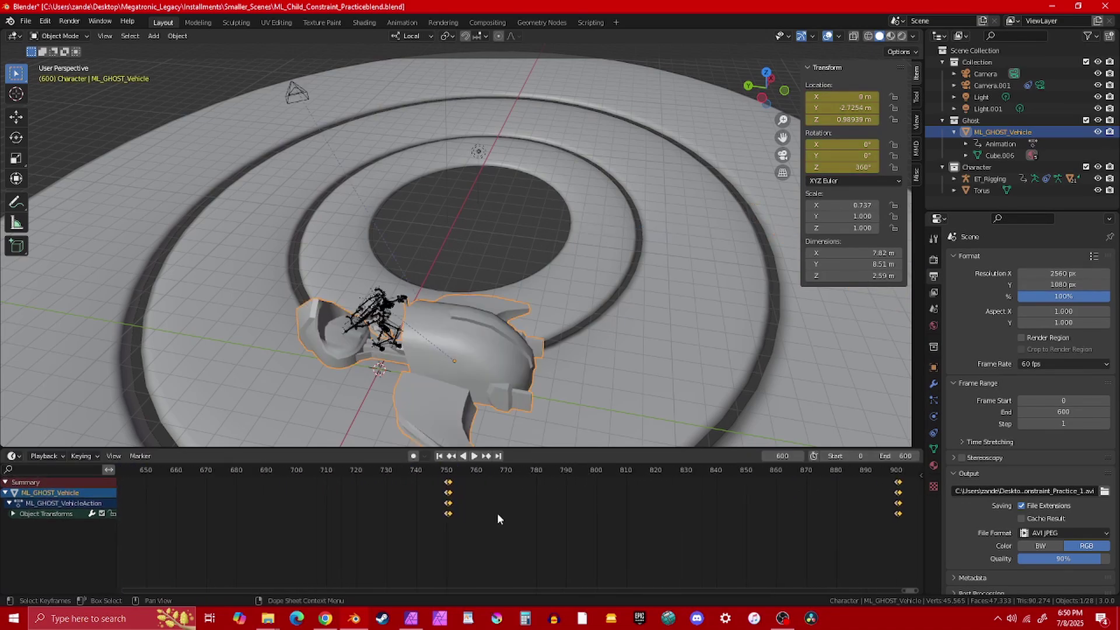
- Shift the copied vehicle keyframes onto frames 750, 900 and 1050, and move the current frame to 750
key("g")
right_click(512, 513)
left_click(451, 469)
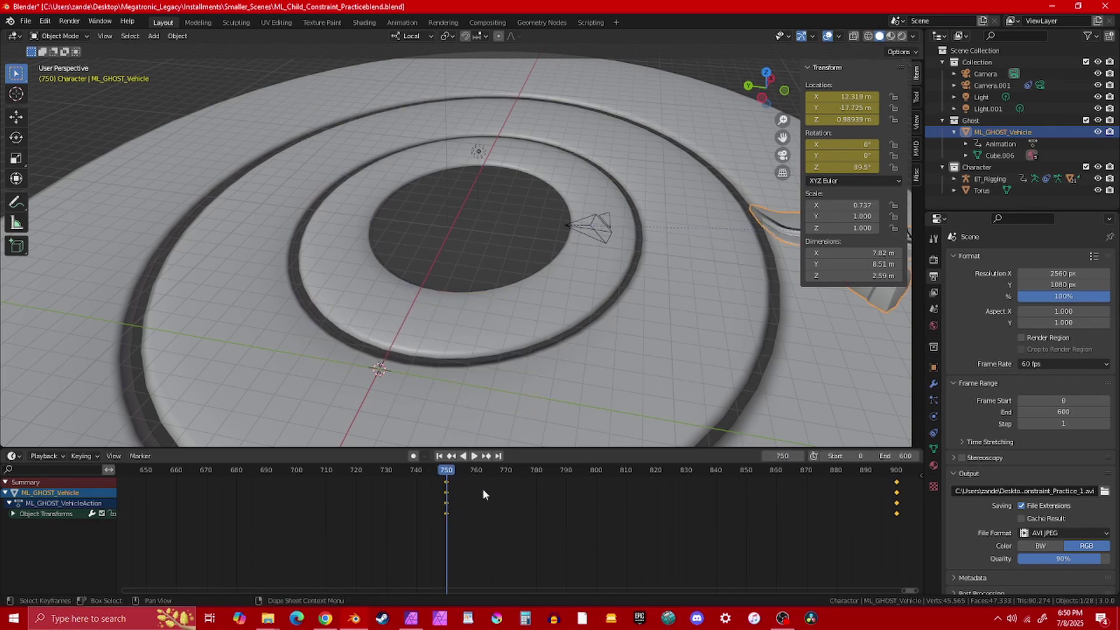
- Duplicate the vehicle's keyframes ahead of the start frame and align the copies to frames -150, -300 and -450
scroll(459, 496, "down", 8)
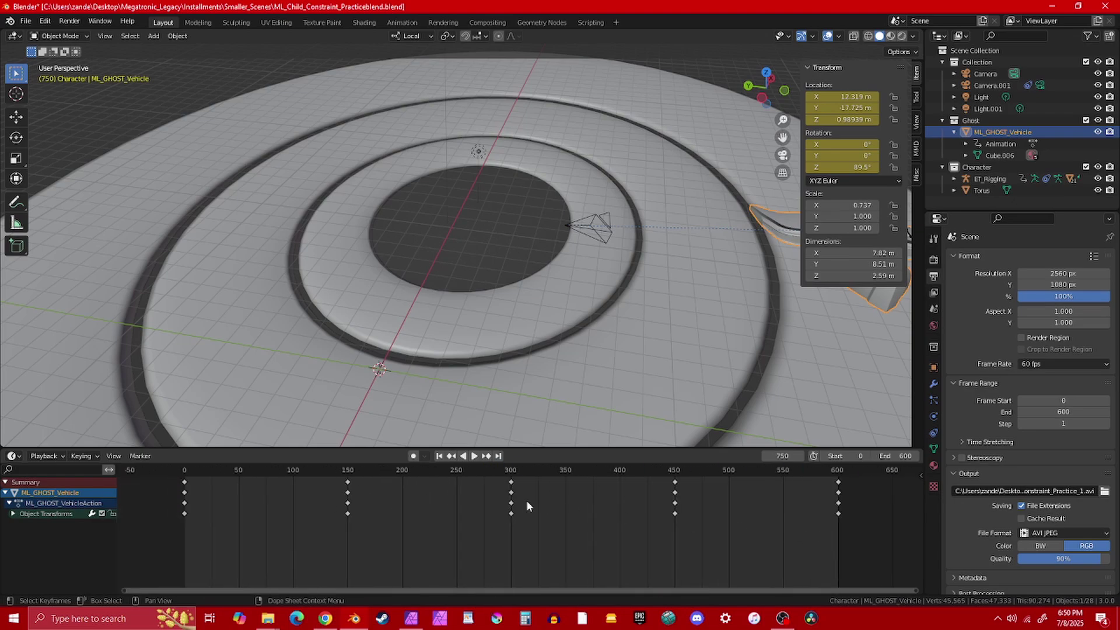
middle_click_drag(482, 529, 430, 522)
left_click_drag(474, 528, 845, 474)
middle_click_drag(623, 507, 753, 530)
key("g")
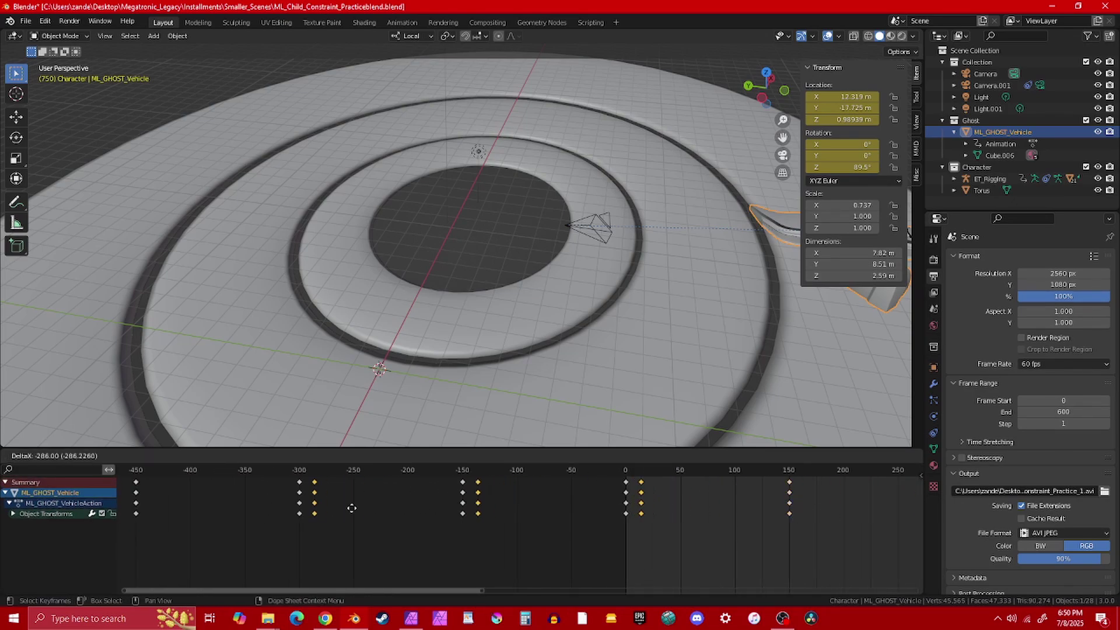
scroll(457, 505, "up", 5)
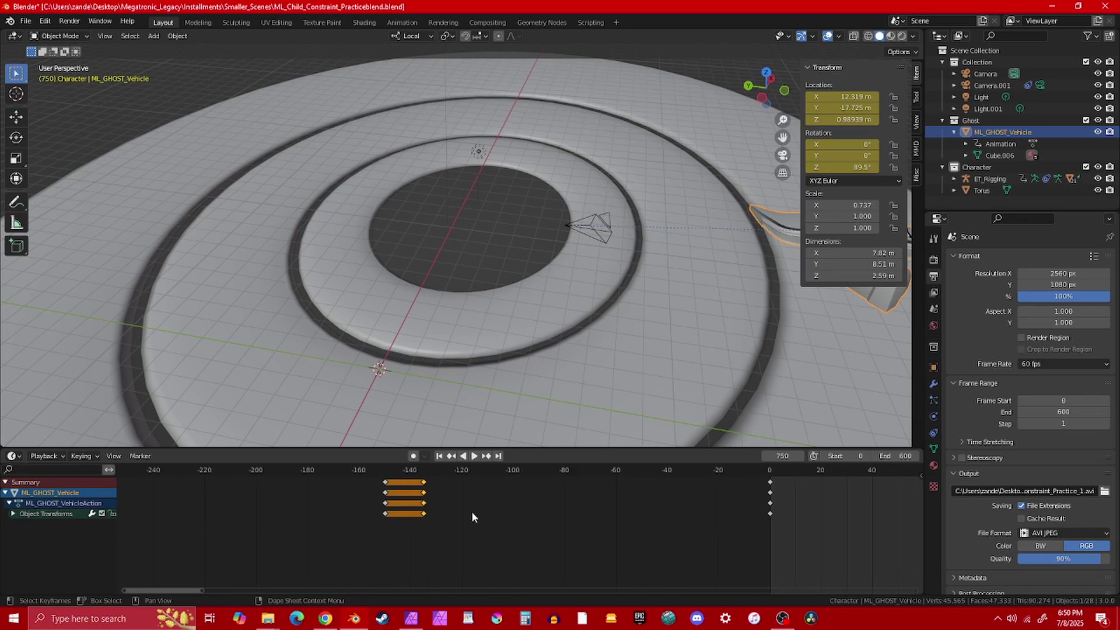
left_click(429, 512)
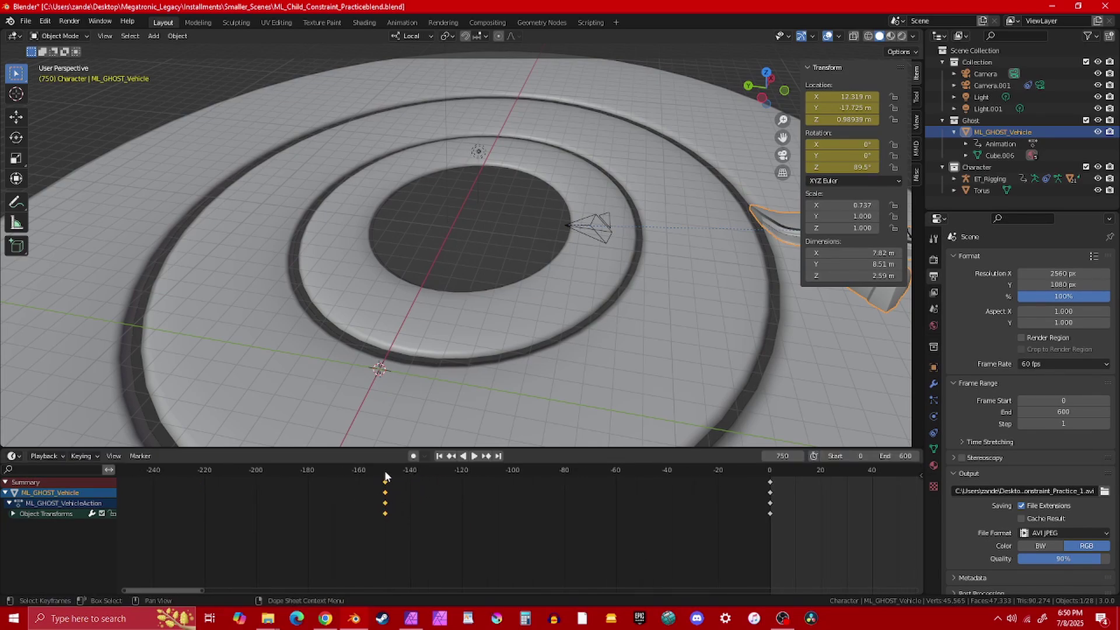
middle_click_drag(449, 530, 668, 541)
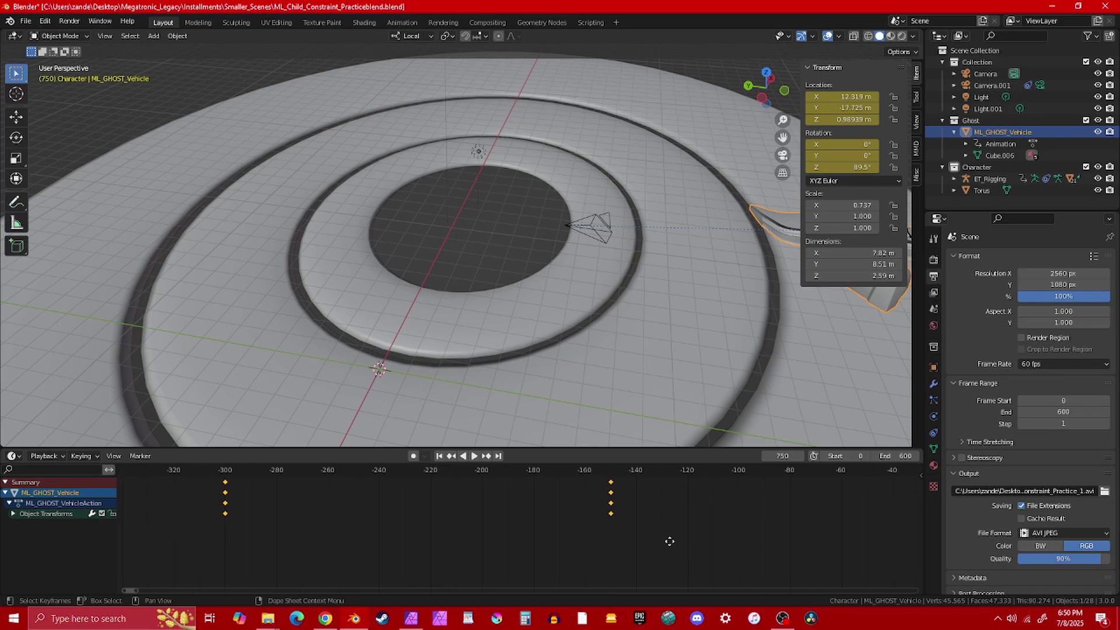
key("shift+d")
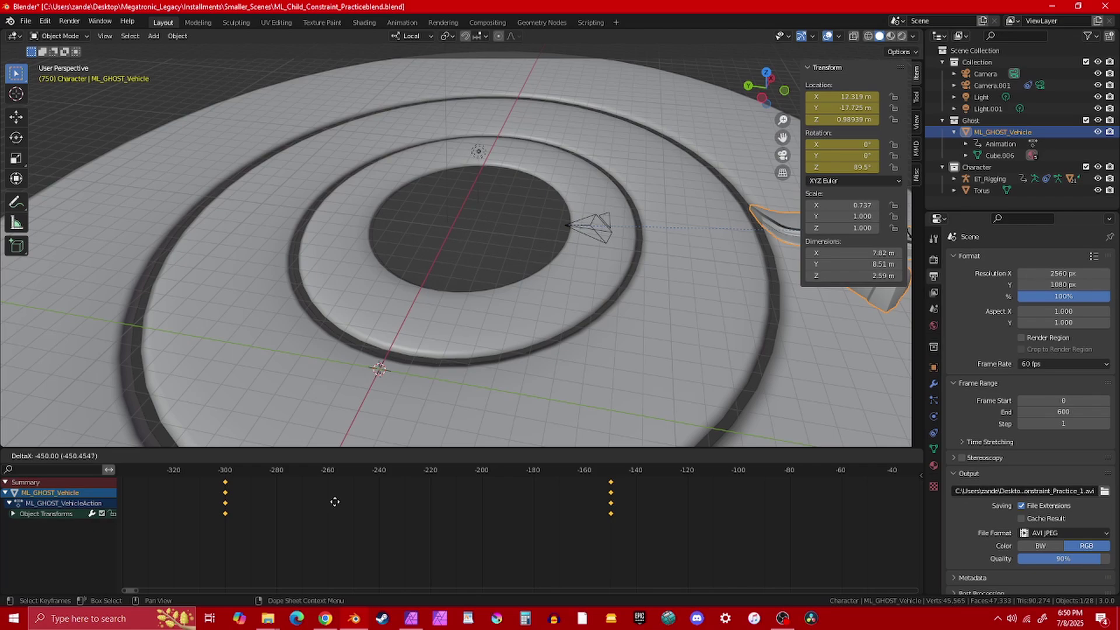
left_click(334, 501)
key("Home")
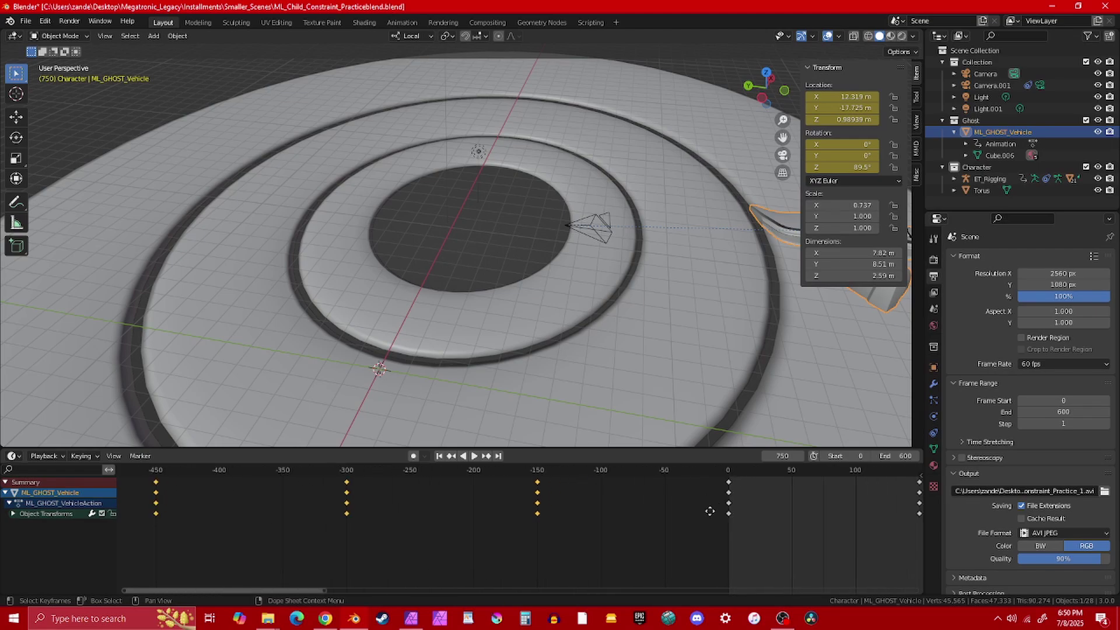
- Examine the vehicle's repeating keyframes before and beyond the 0–600 range, and play the looping animation
scroll(519, 520, "down", 4)
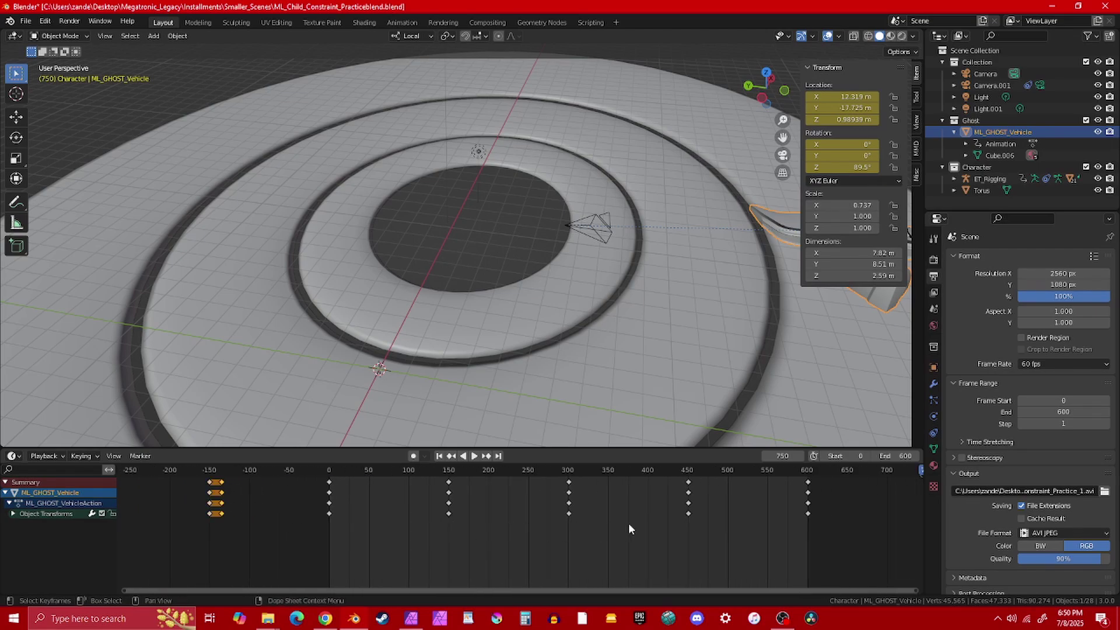
scroll(484, 516, "down", 5, "ctrl")
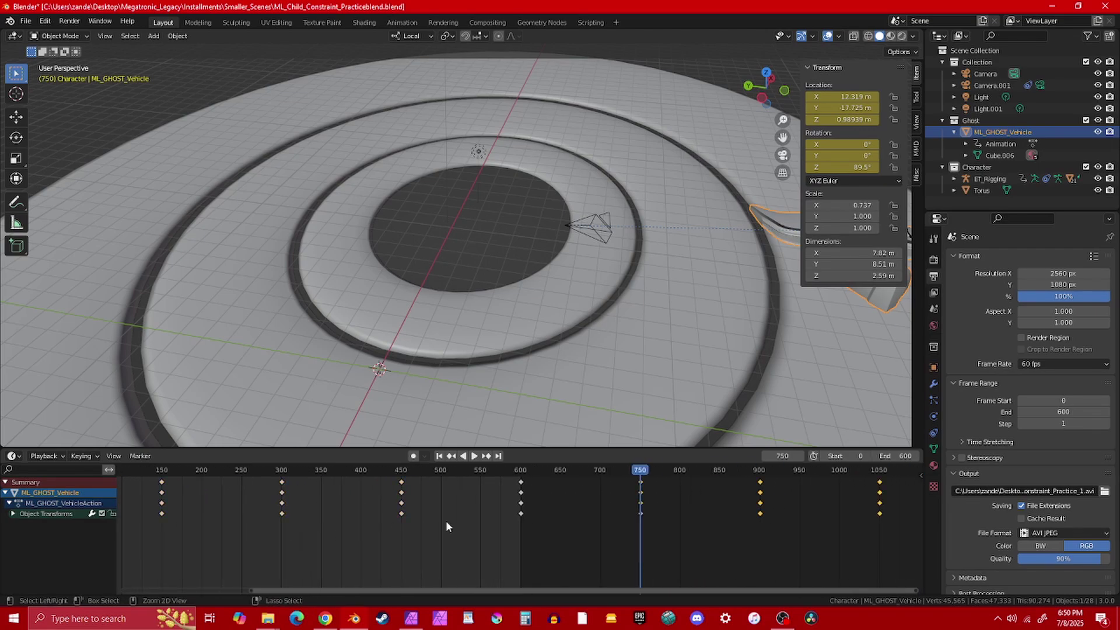
scroll(357, 519, "up", 1, "ctrl")
key("Down")
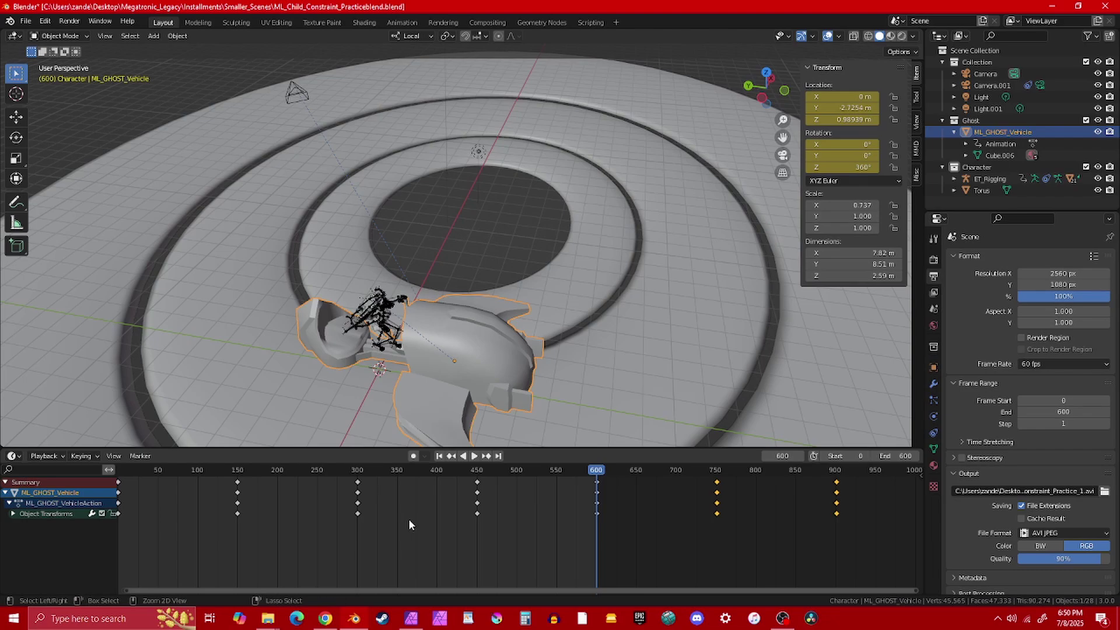
scroll(505, 505, "up", 1, "ctrl")
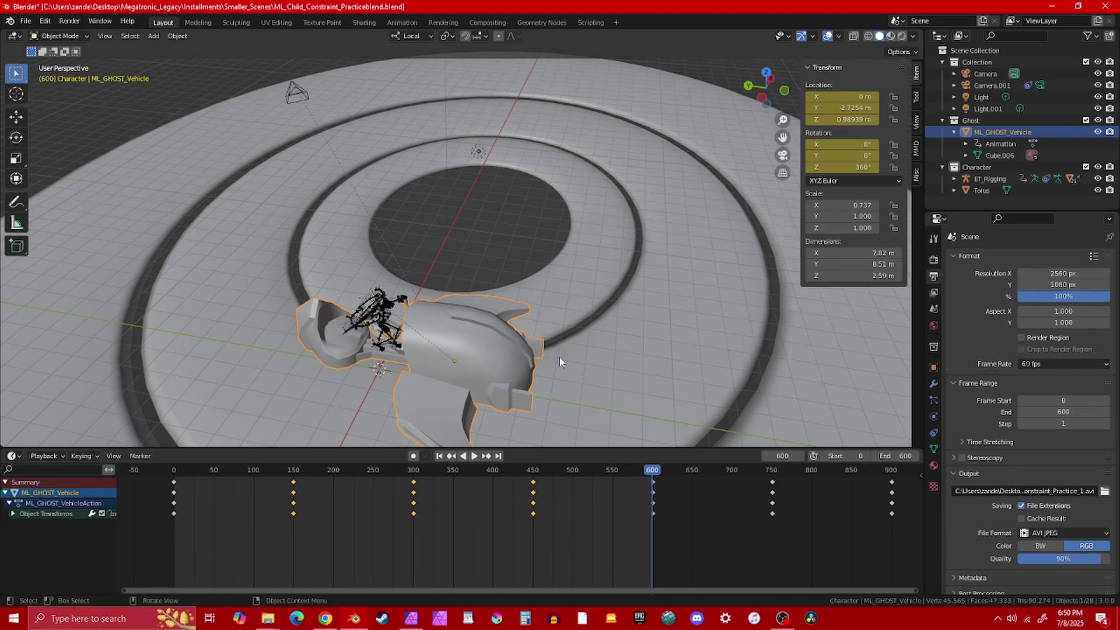
scroll(358, 484, "down", 3)
key("space")
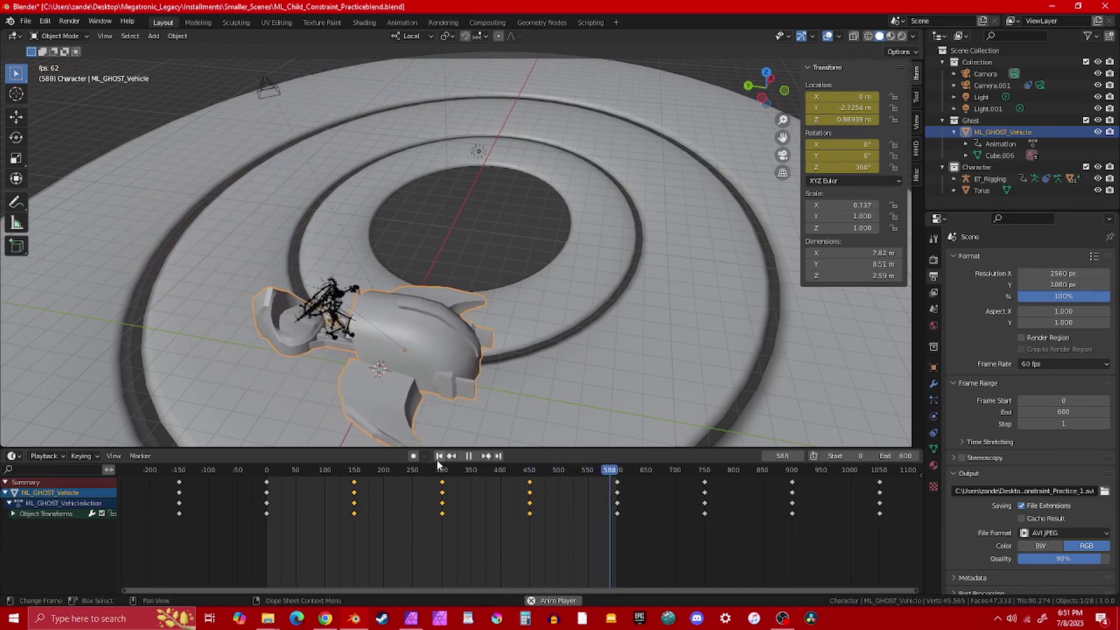
key("space")
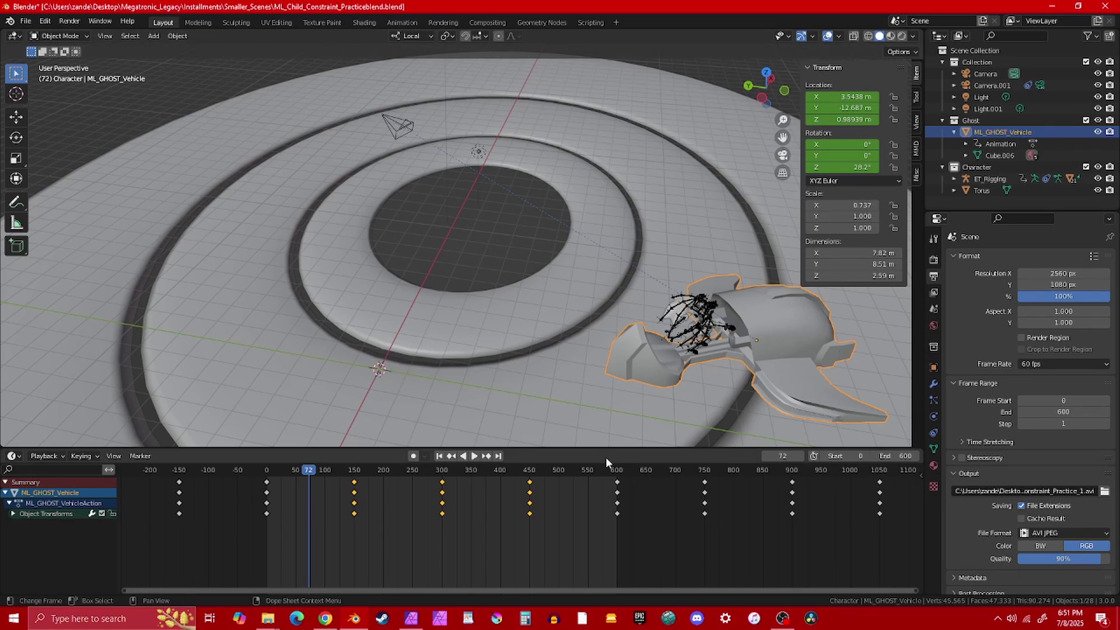
- Select Camera.001 above the ring and play the vehicle's animation through the active scene camera
left_click(393, 121)
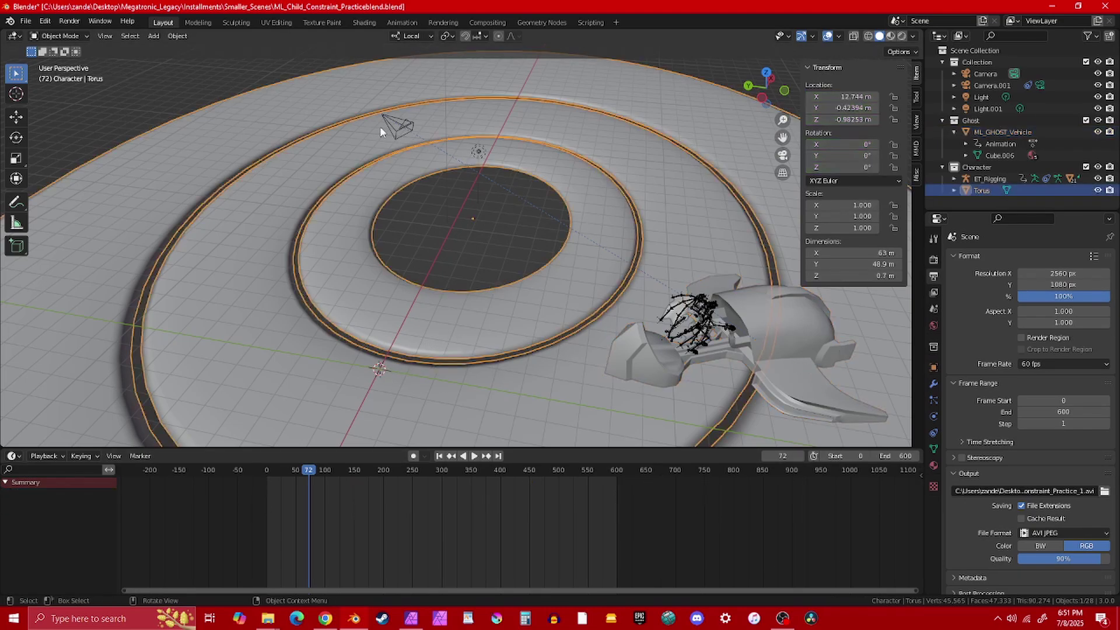
left_click(394, 122)
key("ctrl+KP_0")
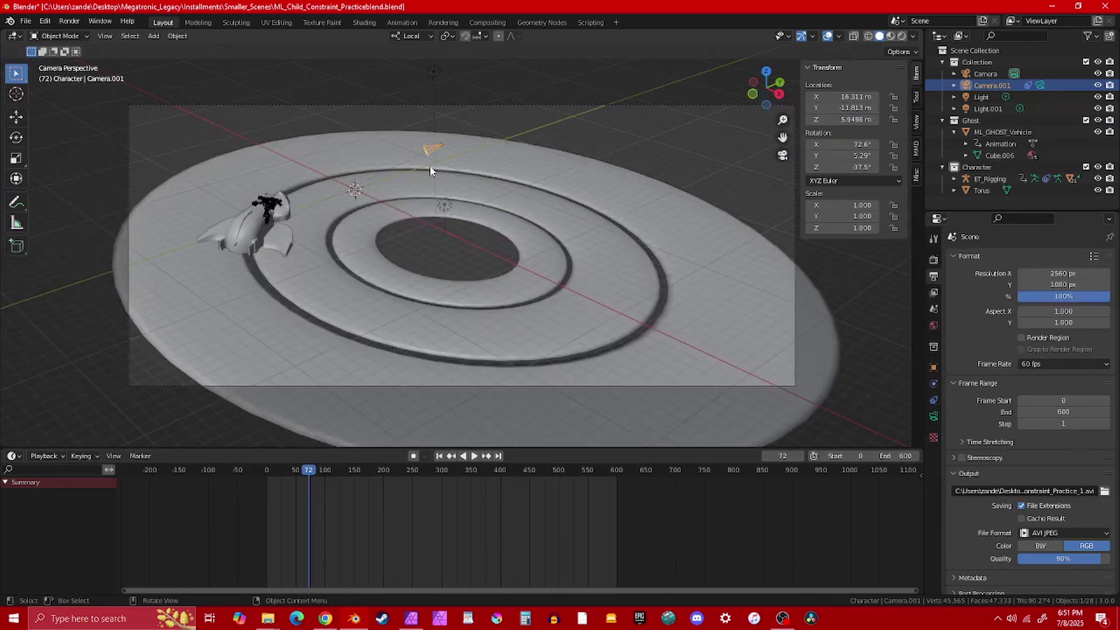
key("space")
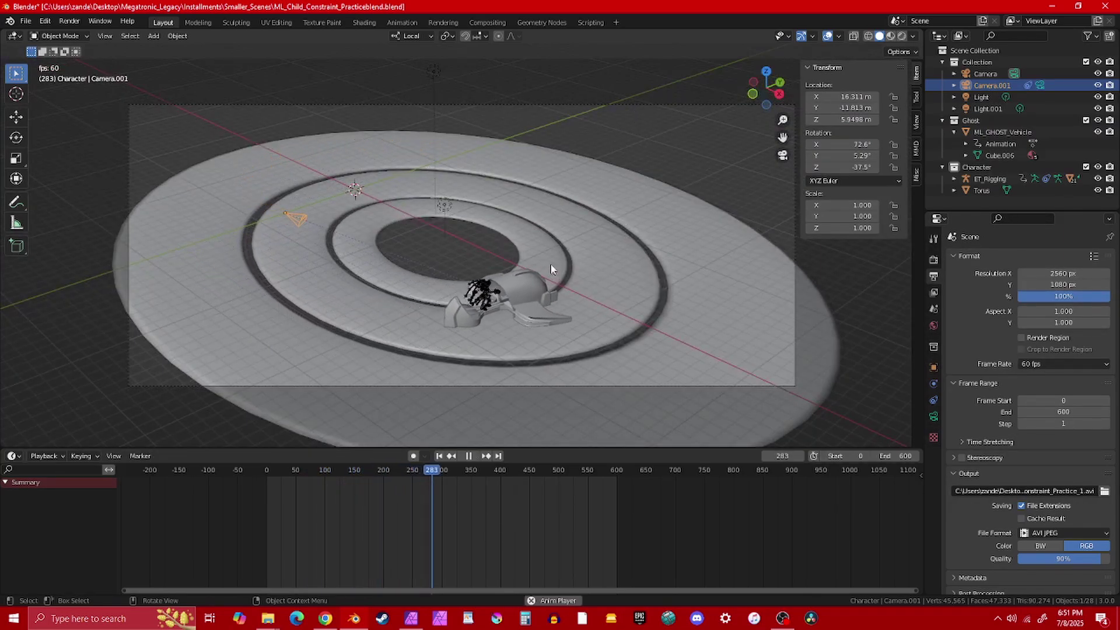
- Check Camera.001's Child Of constraint targeting ML_GHOST_Vehicle and set Camera.001 as the scene's active camera
left_click(934, 307)
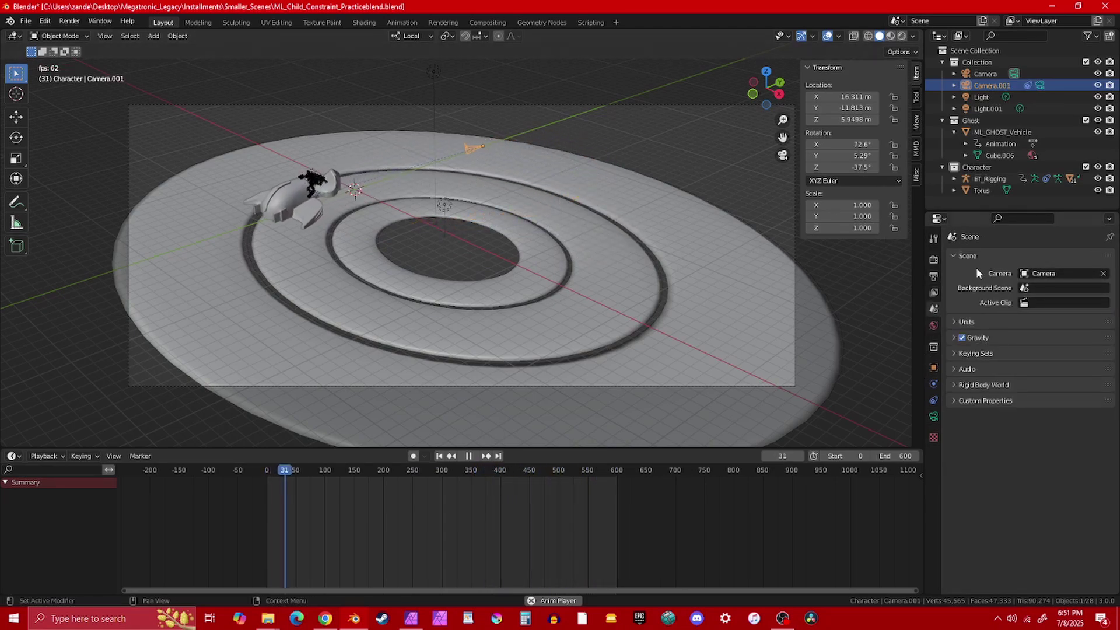
left_click(1051, 273)
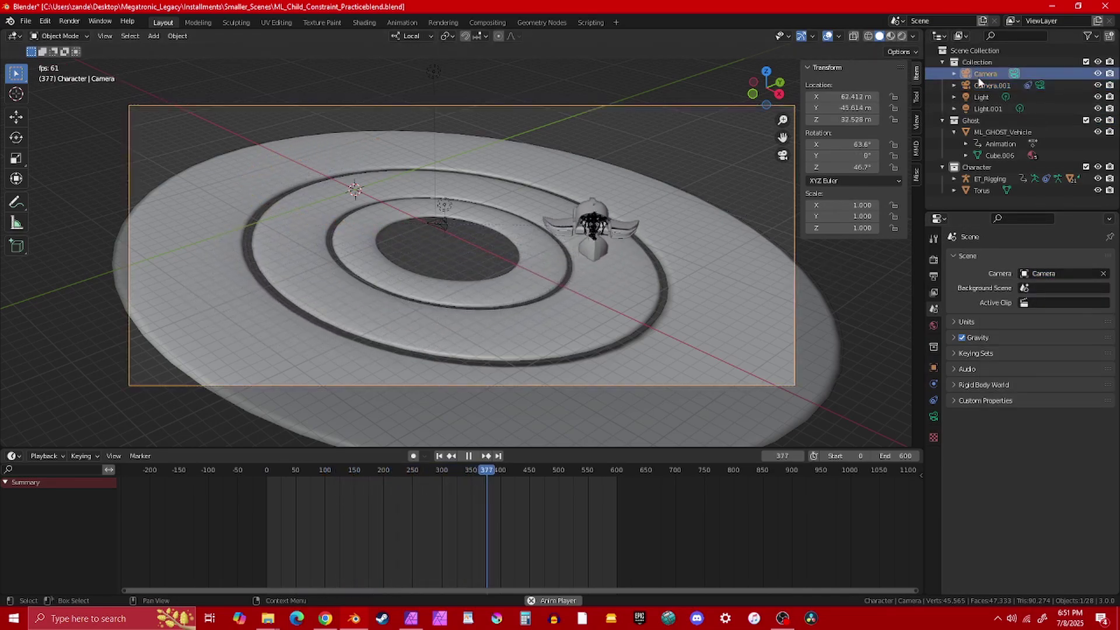
left_click(933, 399)
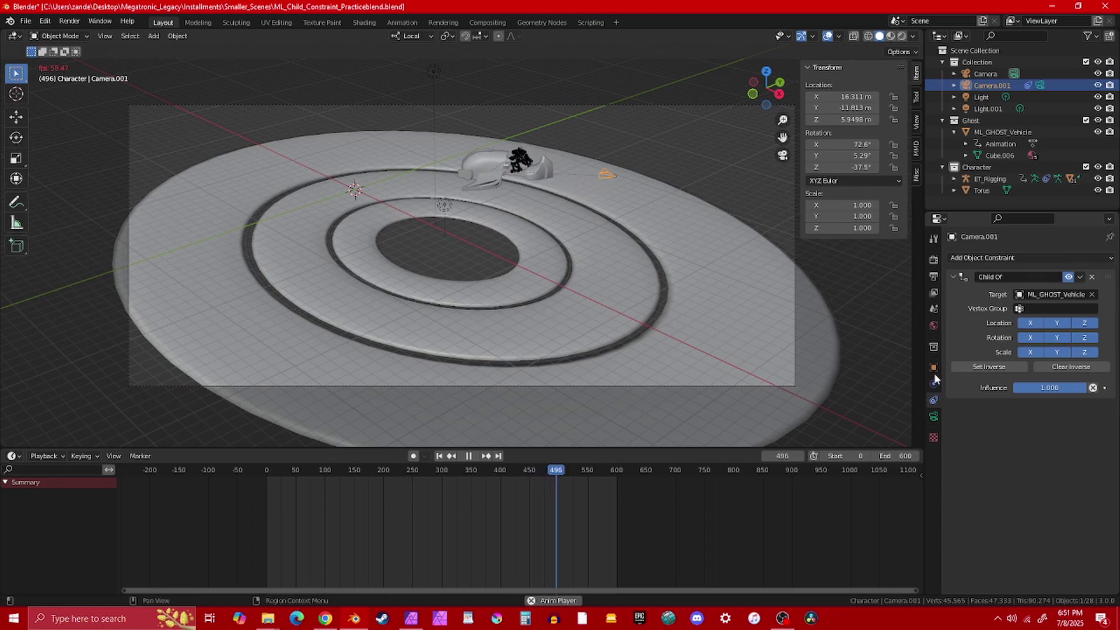
left_click(933, 308)
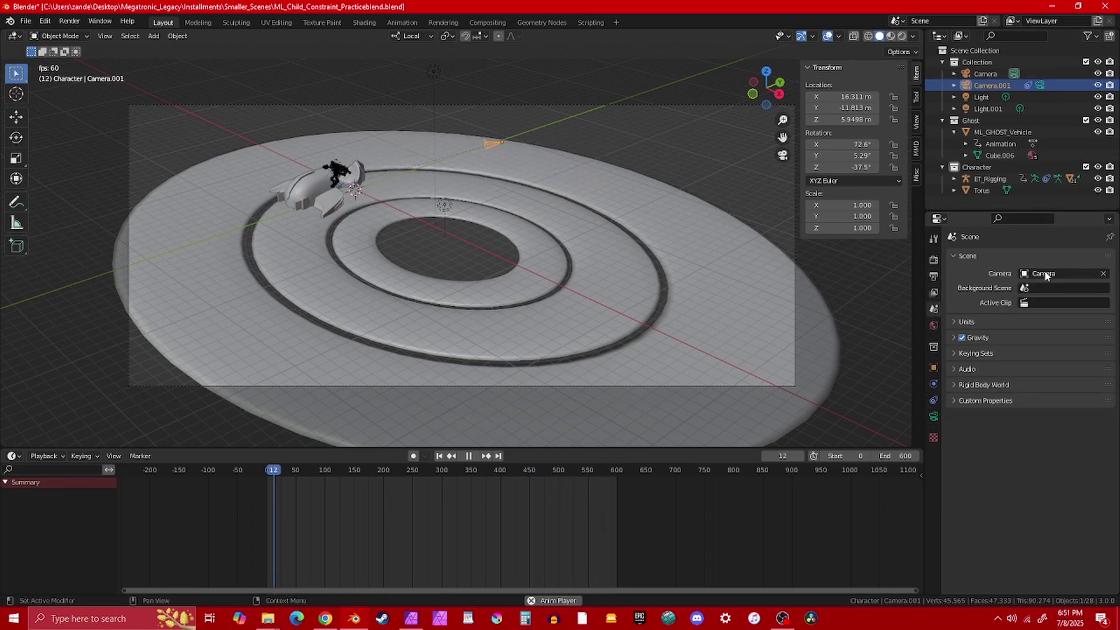
left_click(1059, 273)
left_click(1044, 300)
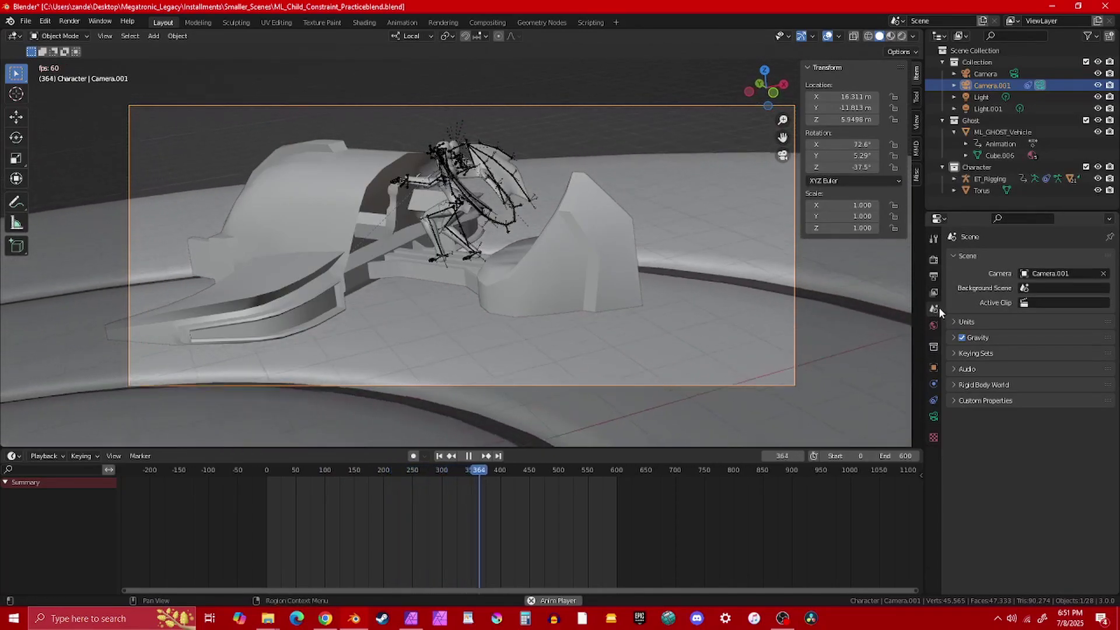
- Pause and resume playback through Camera.001 to examine how the camera follows the moving vehicle
key("space")
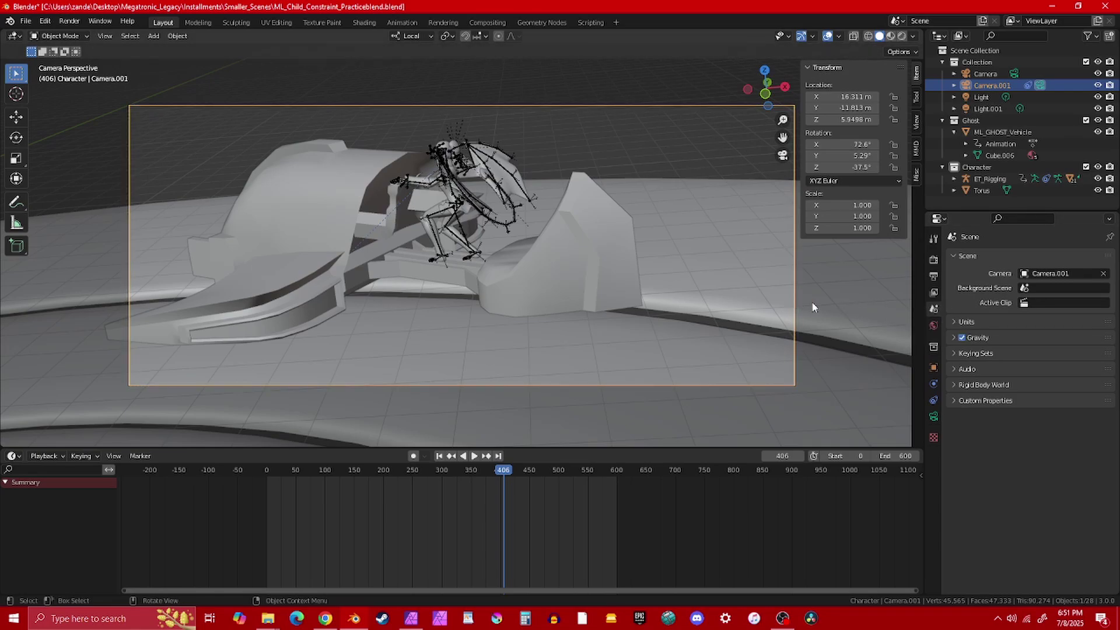
key("space")
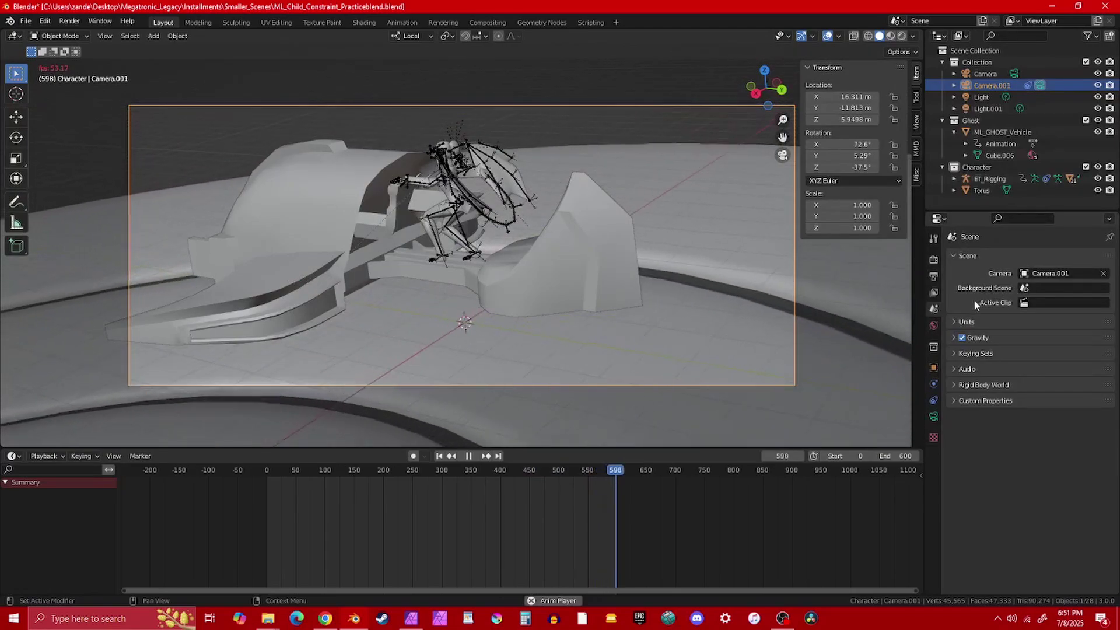
left_click(954, 322)
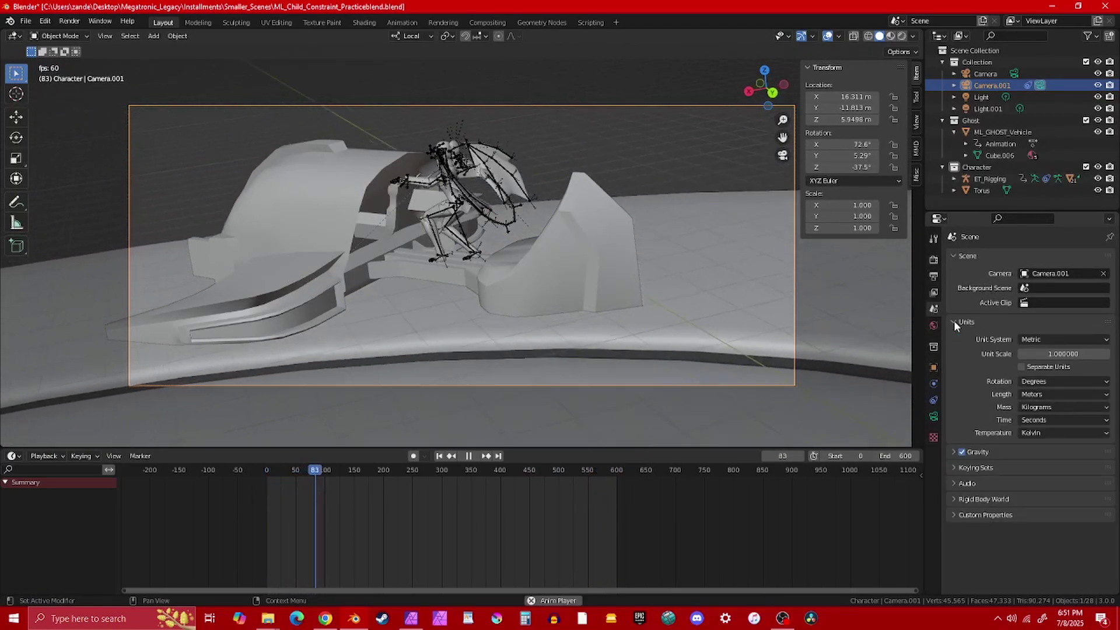
left_click(953, 321)
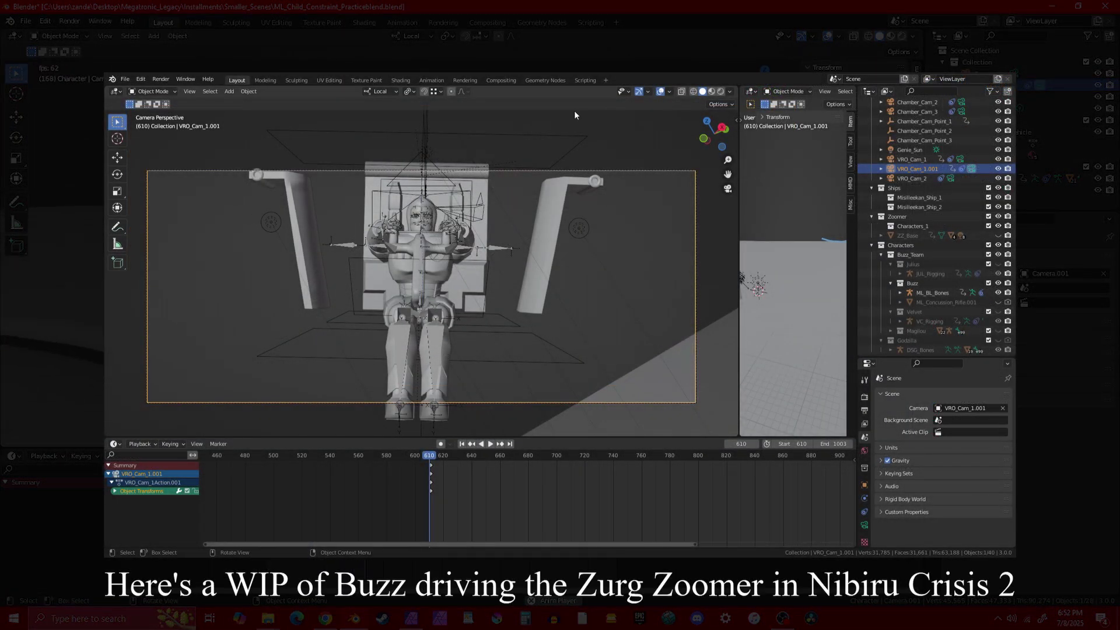
- Play the Zoomer scene through VRO_Cam_1.001 and widen the second viewport to watch the character's motion from outside
key("Home")
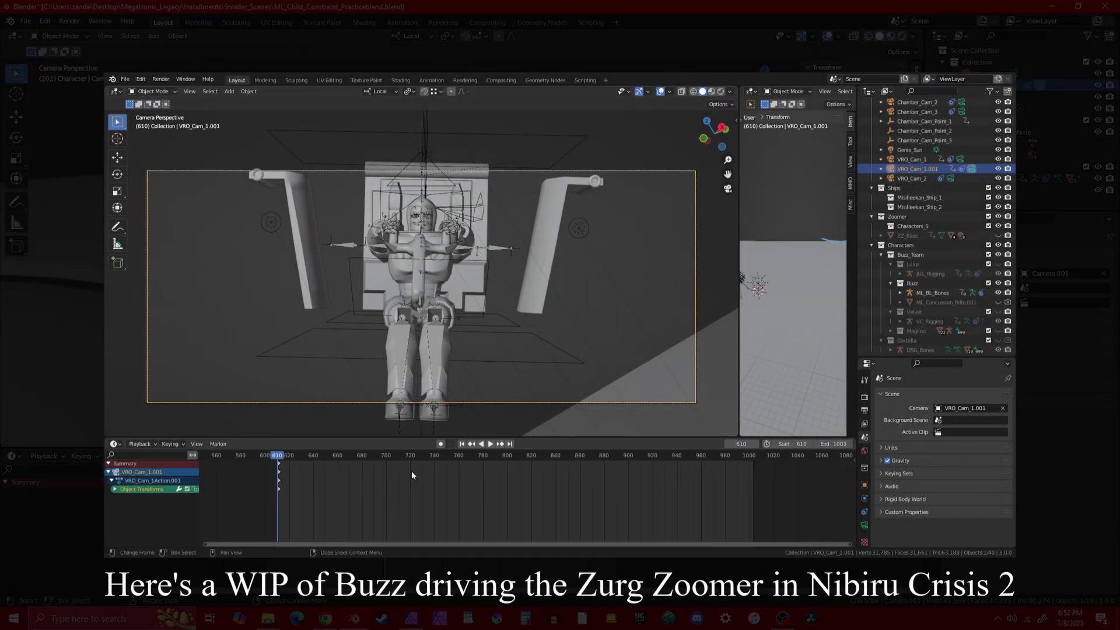
key("space")
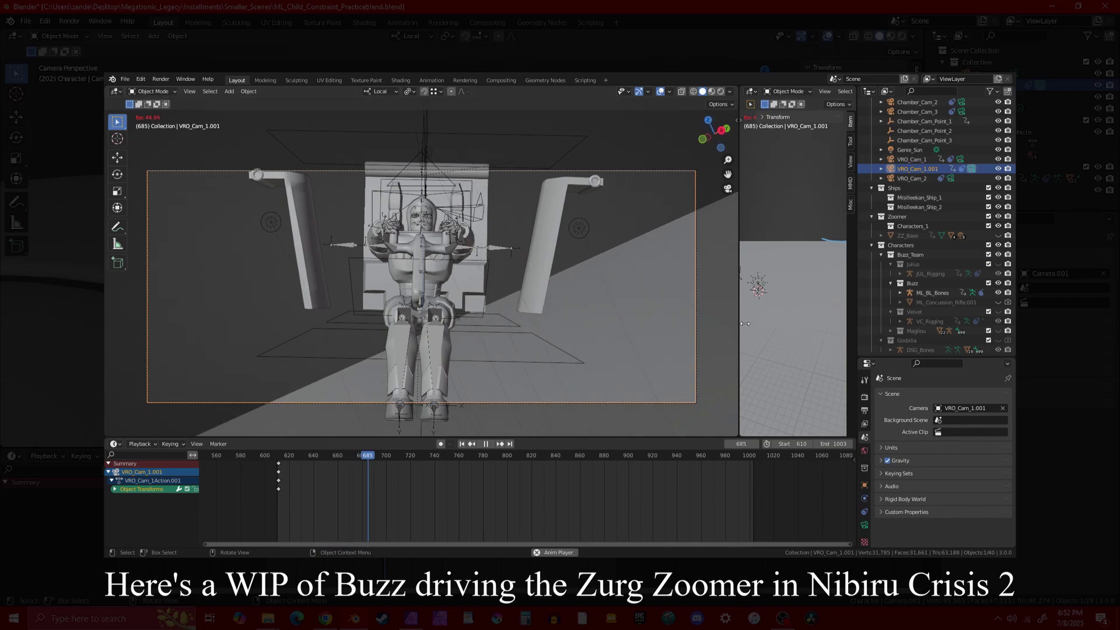
left_click_drag(738, 329, 672, 329)
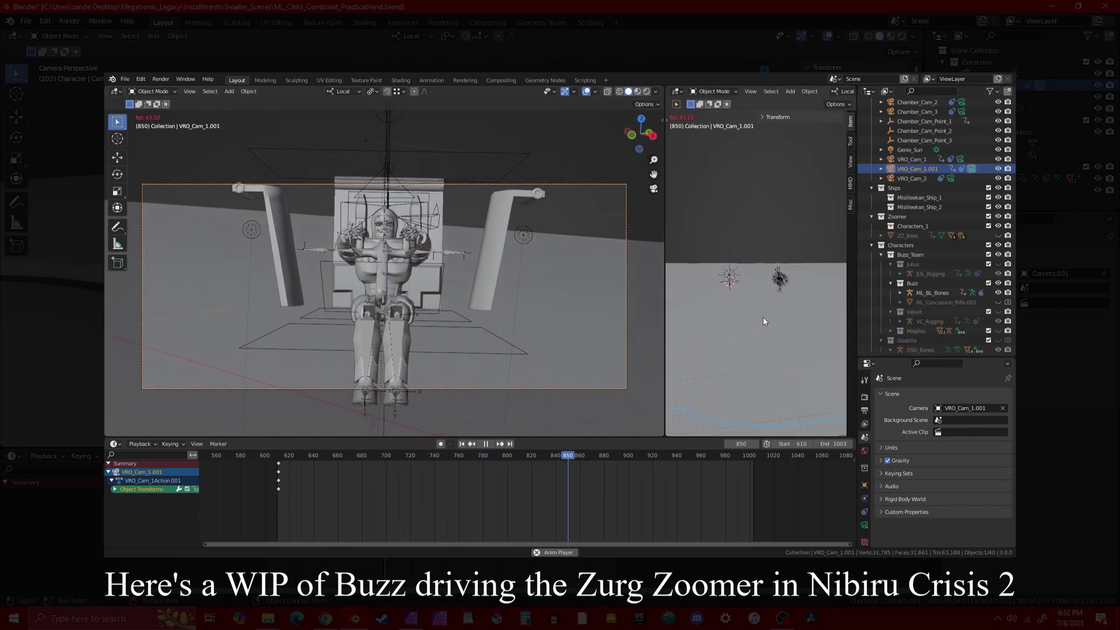
middle_click_drag(763, 321, 727, 322)
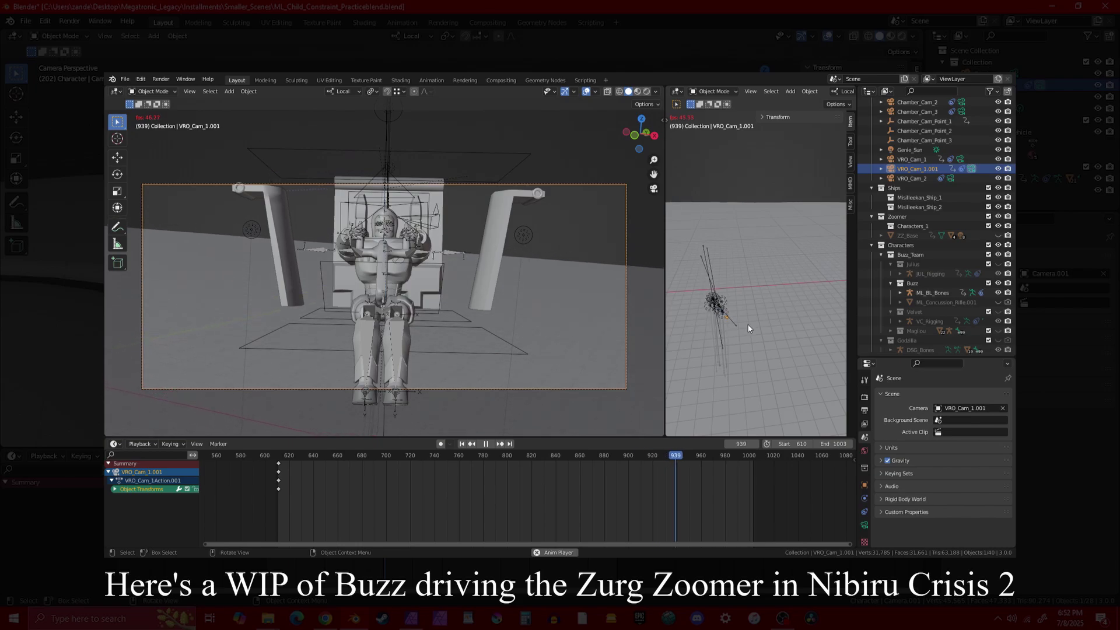
- Toggle the visibility of ZZ_Base during playback and inspect the moving vehicle from above in the second viewport
left_click(998, 236)
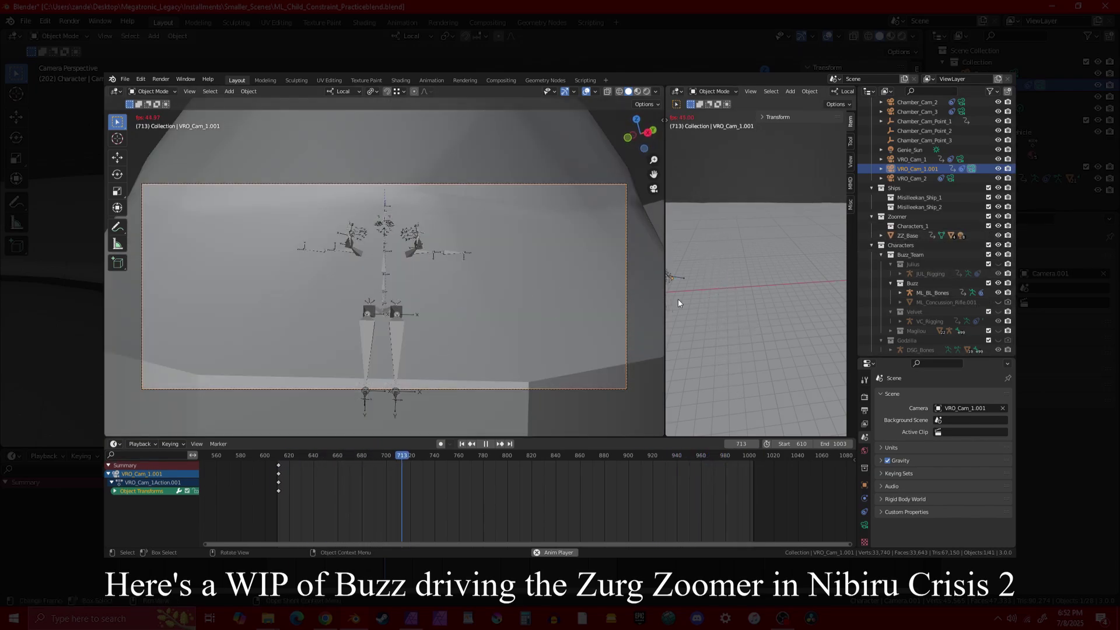
middle_click_drag(723, 303, 690, 318)
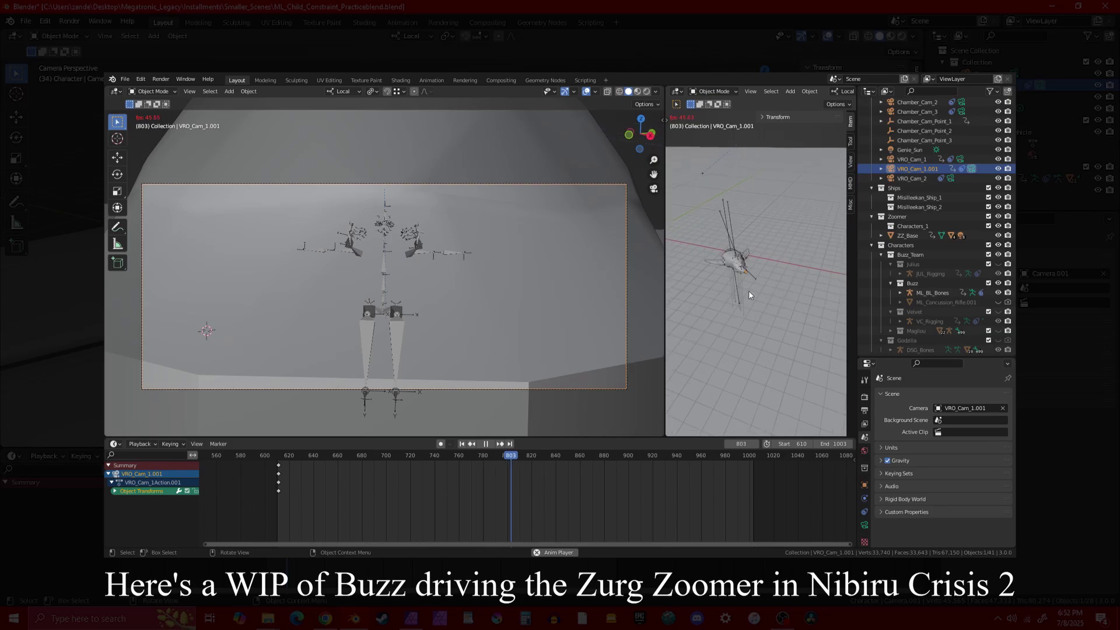
left_click(998, 236)
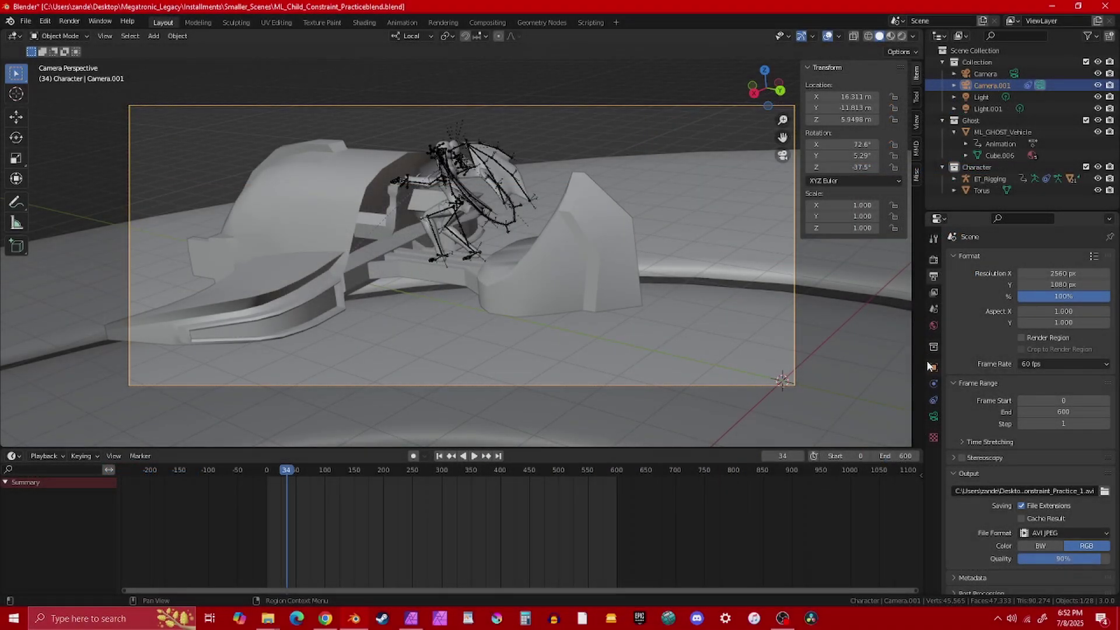
- Review Camera.001's Child Of settings and the Track To option among the available object constraints, without adding one
left_click(934, 400)
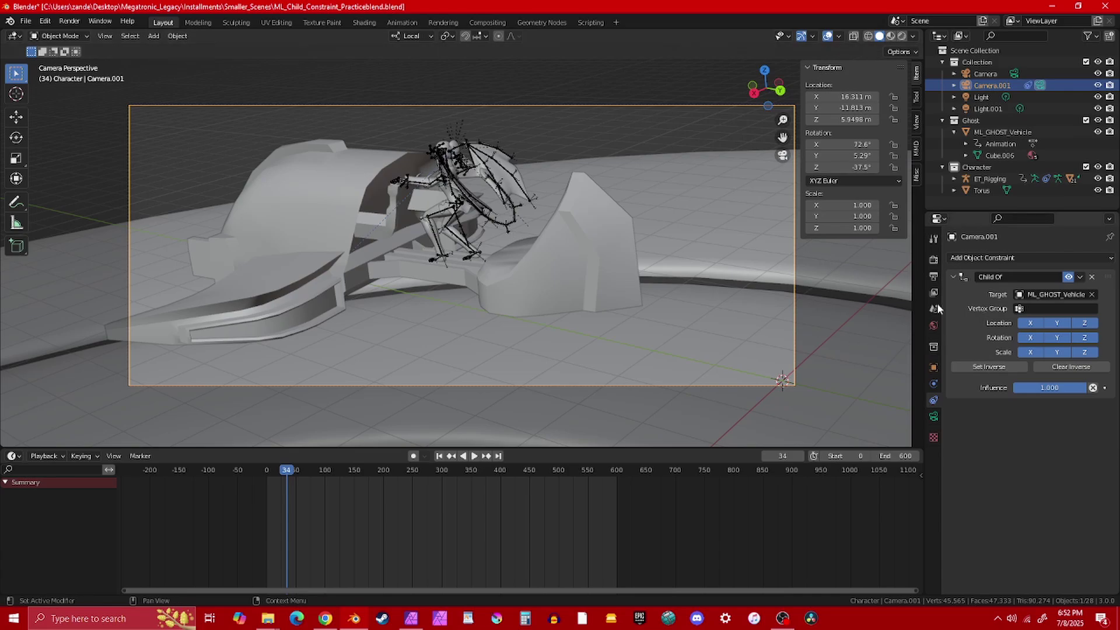
left_click(1016, 260)
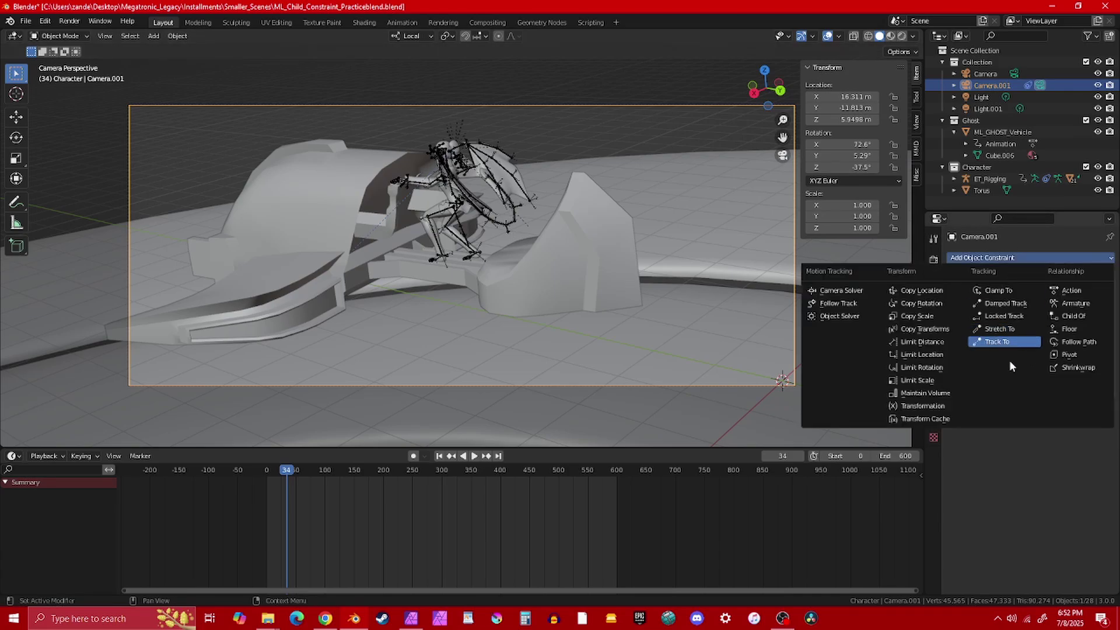
left_click(996, 448)
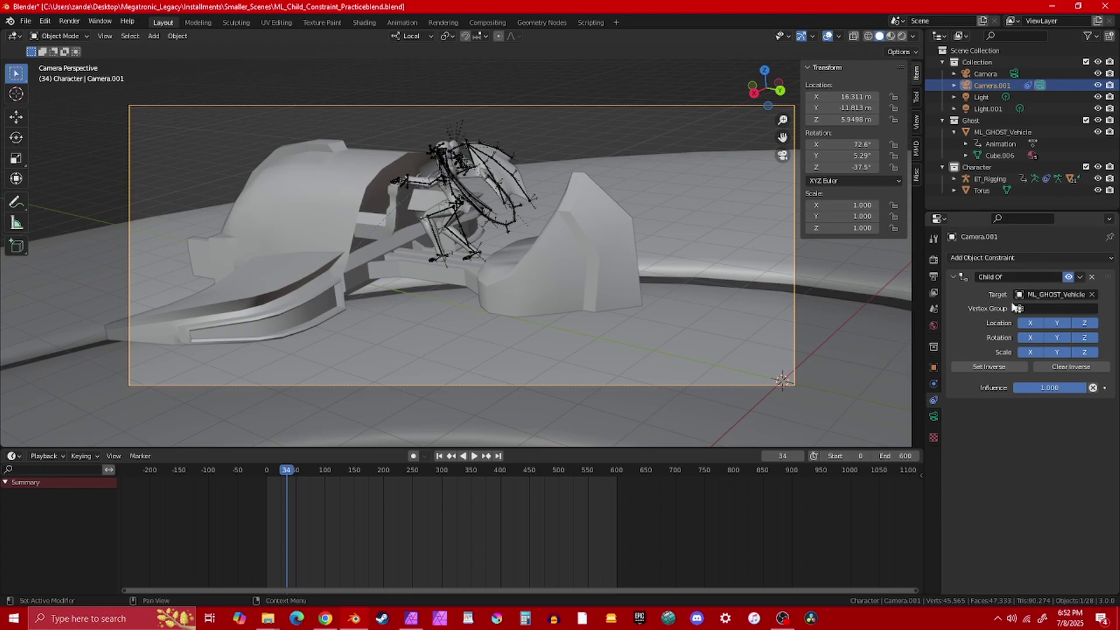